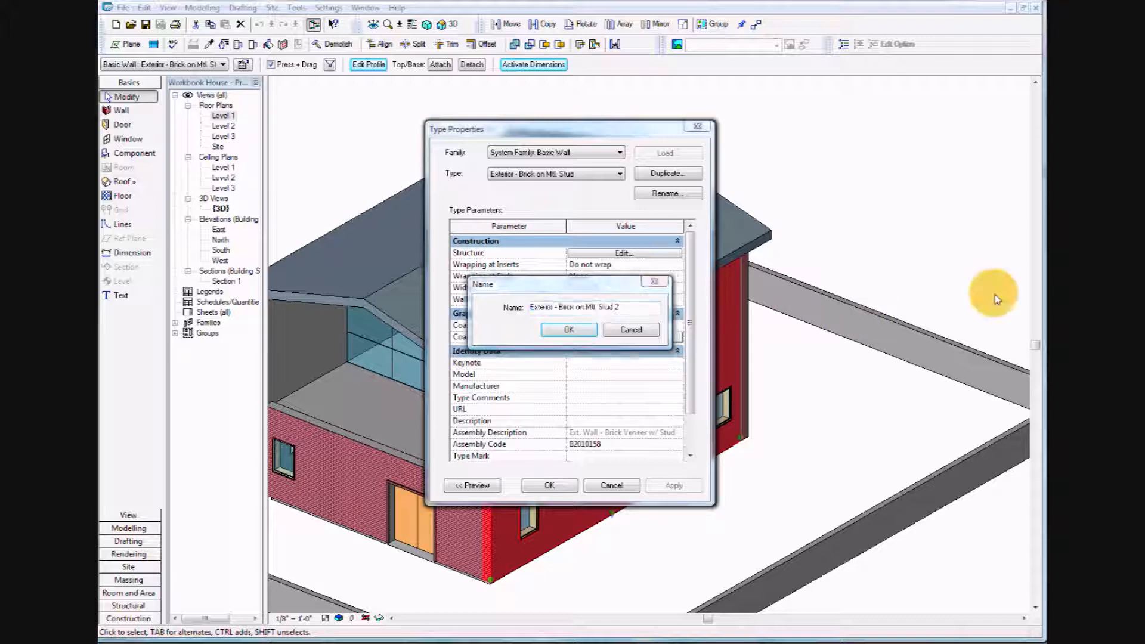
- Name the duplicated wall type "Exterior - Brick on Mtl. Stud with Base"
{"action": "left_click", "coordinate": [629, 307]}
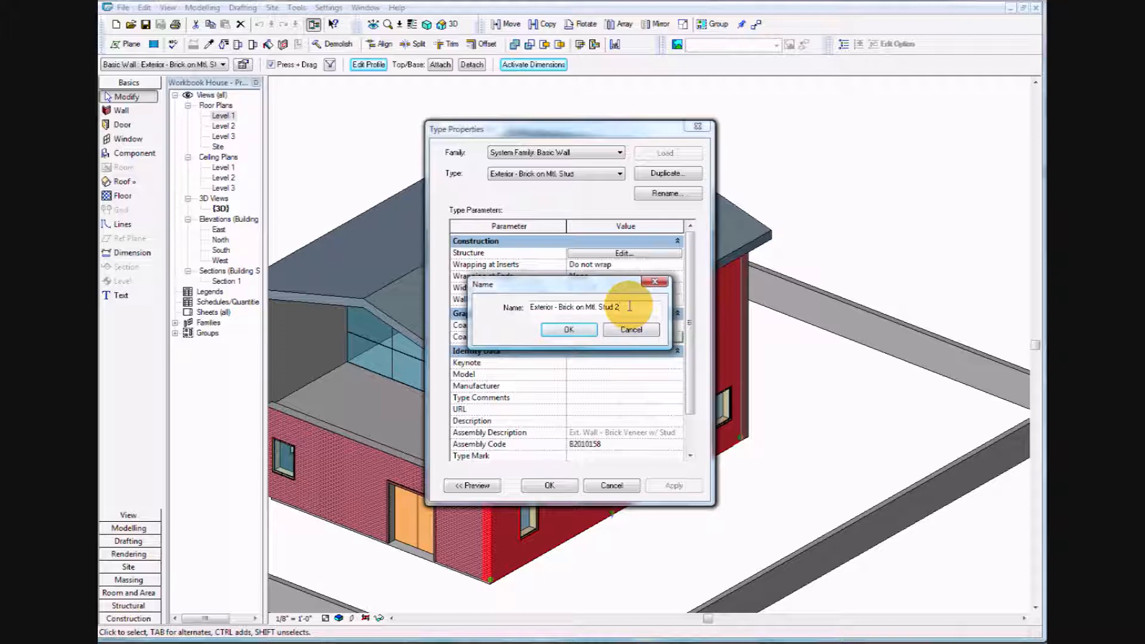
{"action": "double_click", "coordinate": [617, 307]}
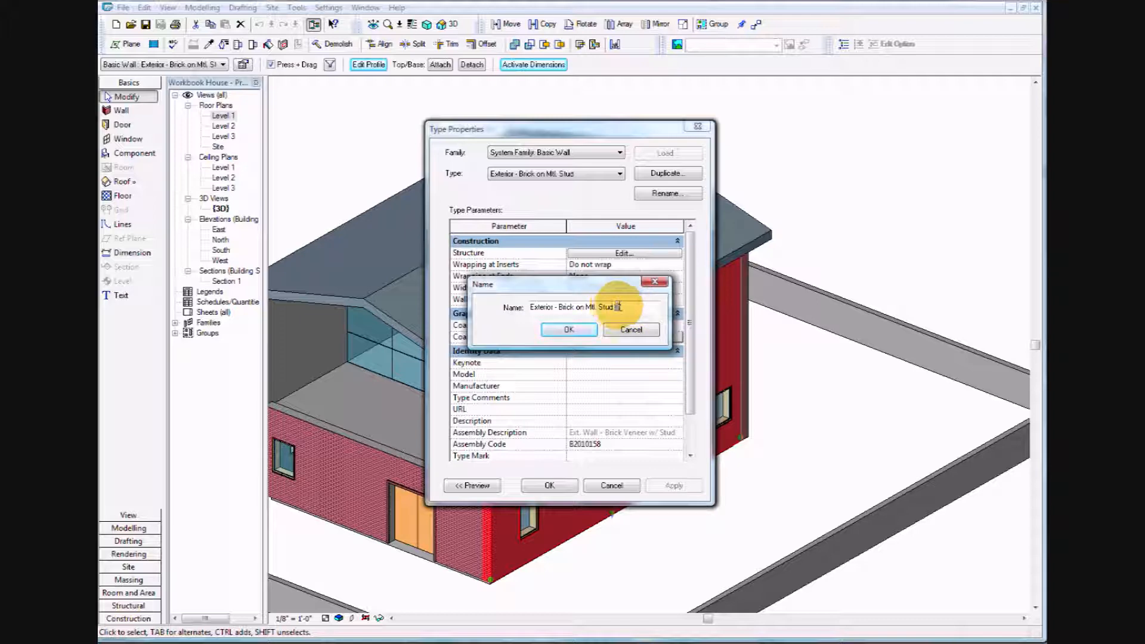
{"action": "type", "text": "6"}
{"action": "left_click", "coordinate": [568, 333]}
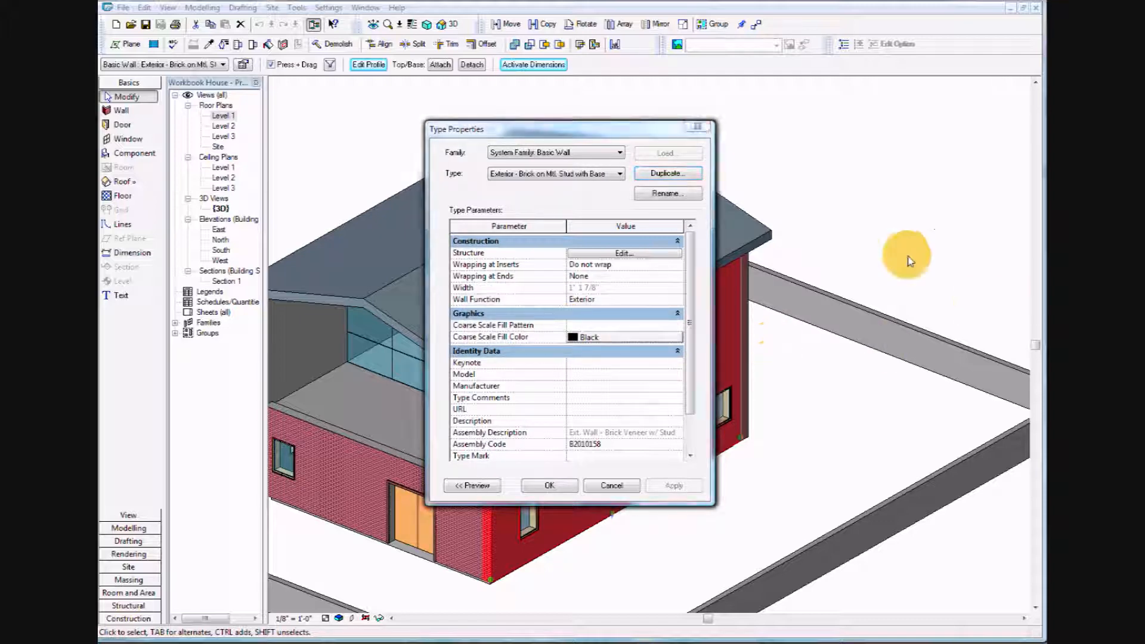
- Open the new wall type's structure with a section preview and check the workbook's wall sweep instructions
{"action": "left_click", "coordinate": [651, 255]}
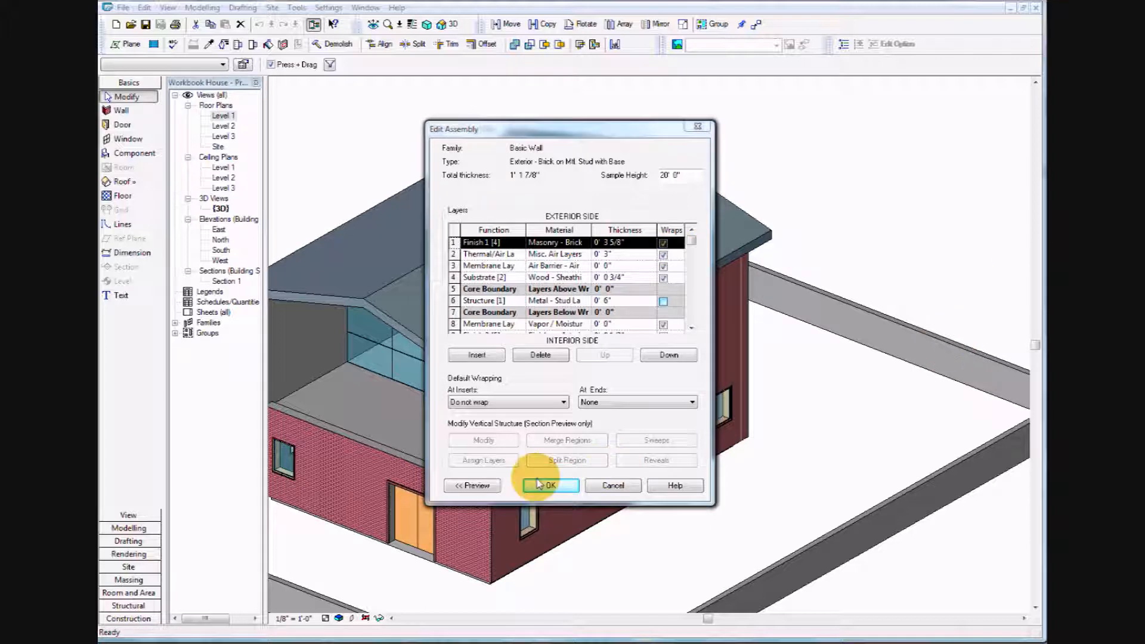
{"action": "left_click", "coordinate": [474, 485]}
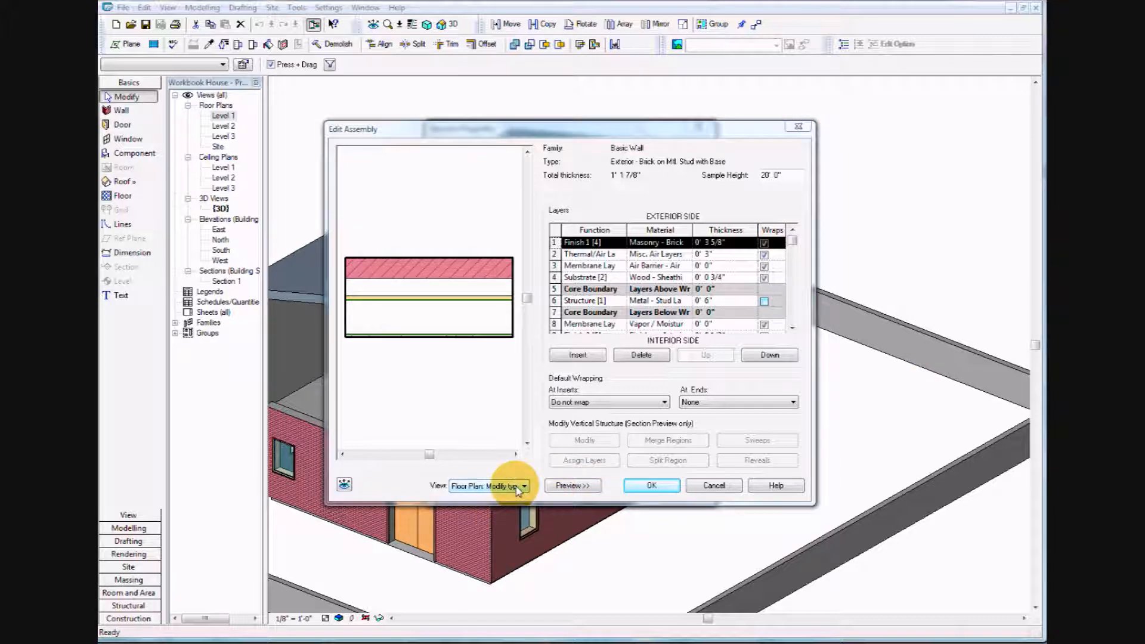
{"action": "left_click", "coordinate": [519, 488]}
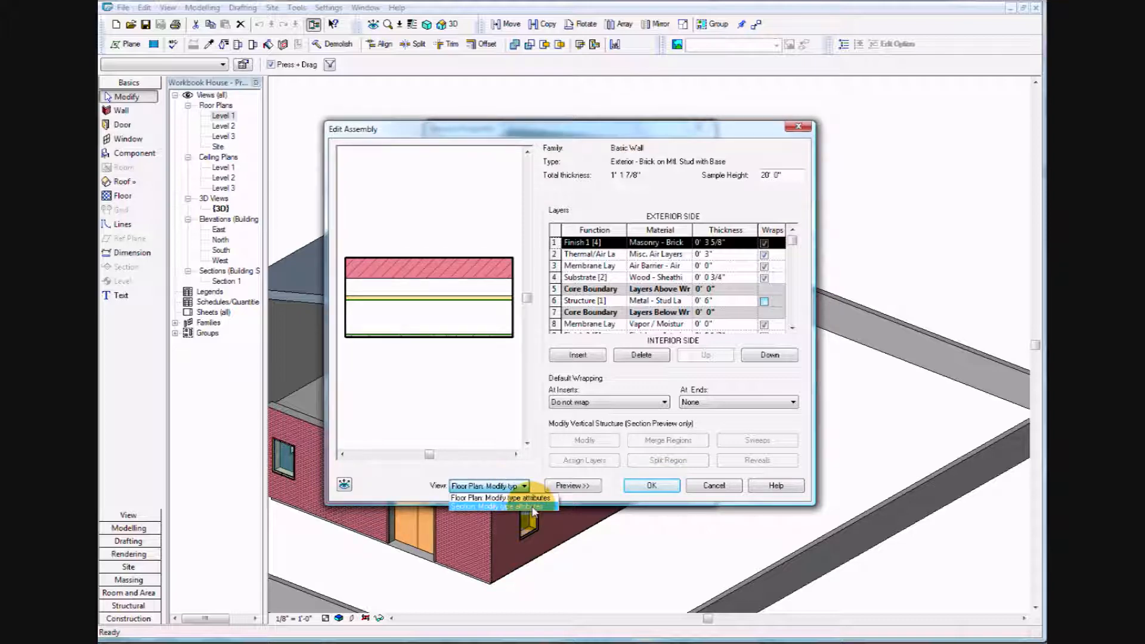
{"action": "left_click", "coordinate": [532, 507]}
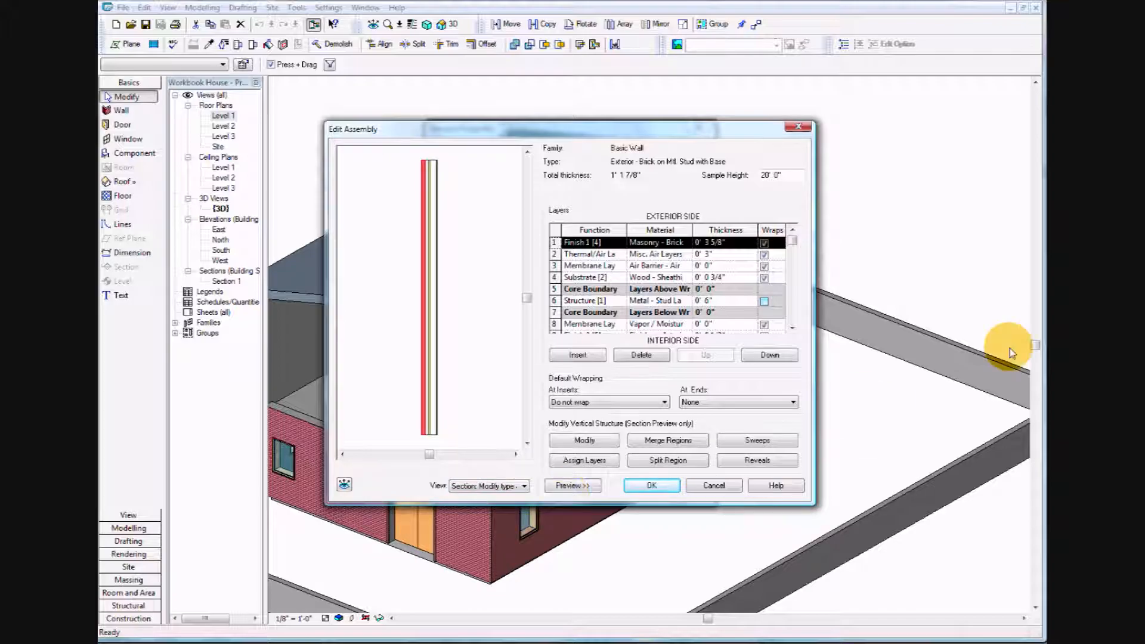
{"action": "key", "text": "alt+Tab"}
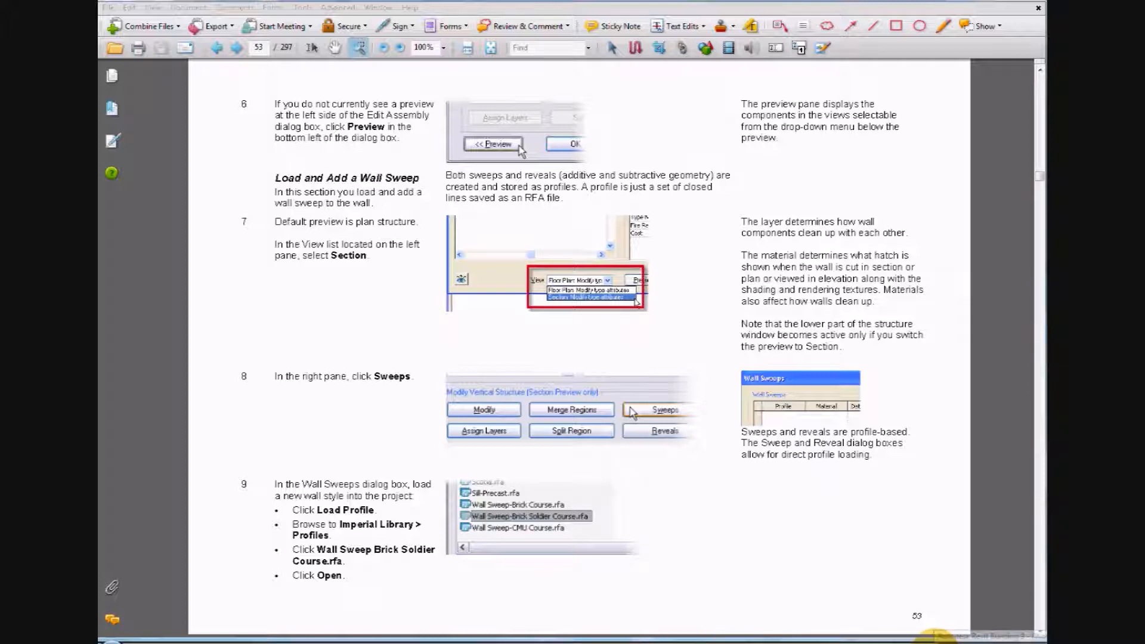
{"action": "left_click", "coordinate": [984, 637]}
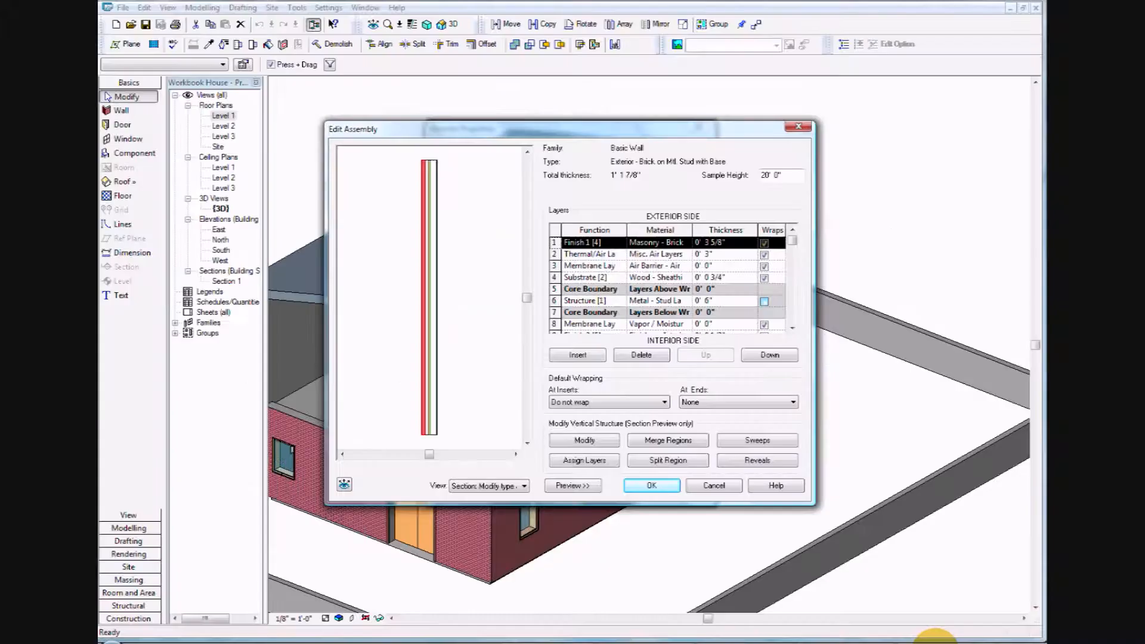
- Load the Wall Sweep-Brick Soldier Course profile from the Imperial Library's Profiles folder, overwriting the existing version, and add a wall sweep
{"action": "left_click", "coordinate": [756, 441]}
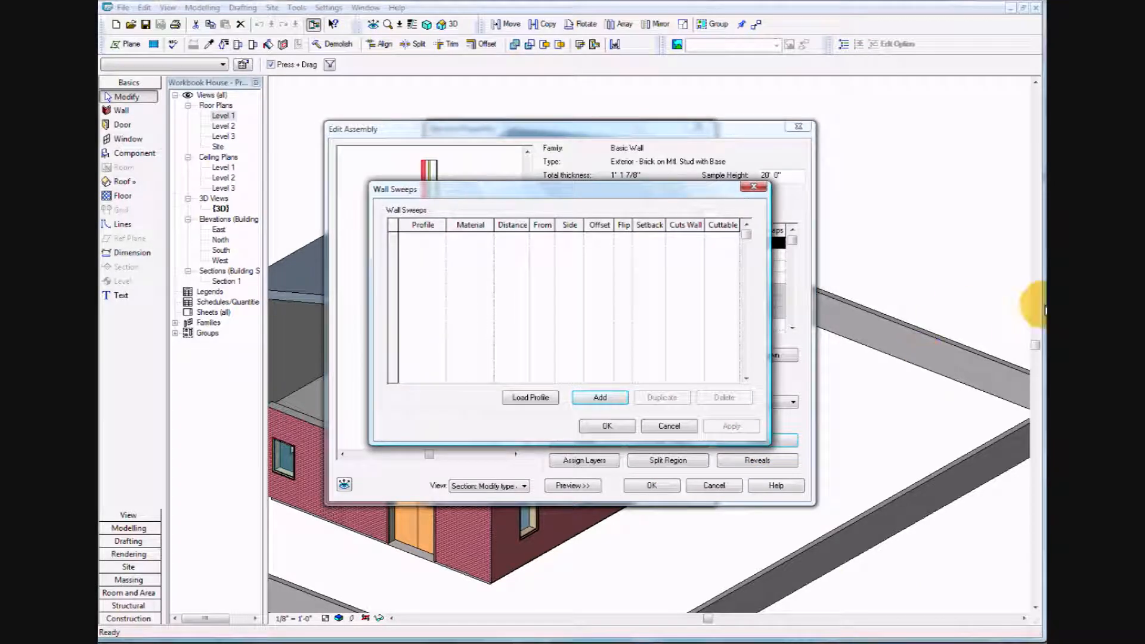
{"action": "left_click", "coordinate": [531, 398]}
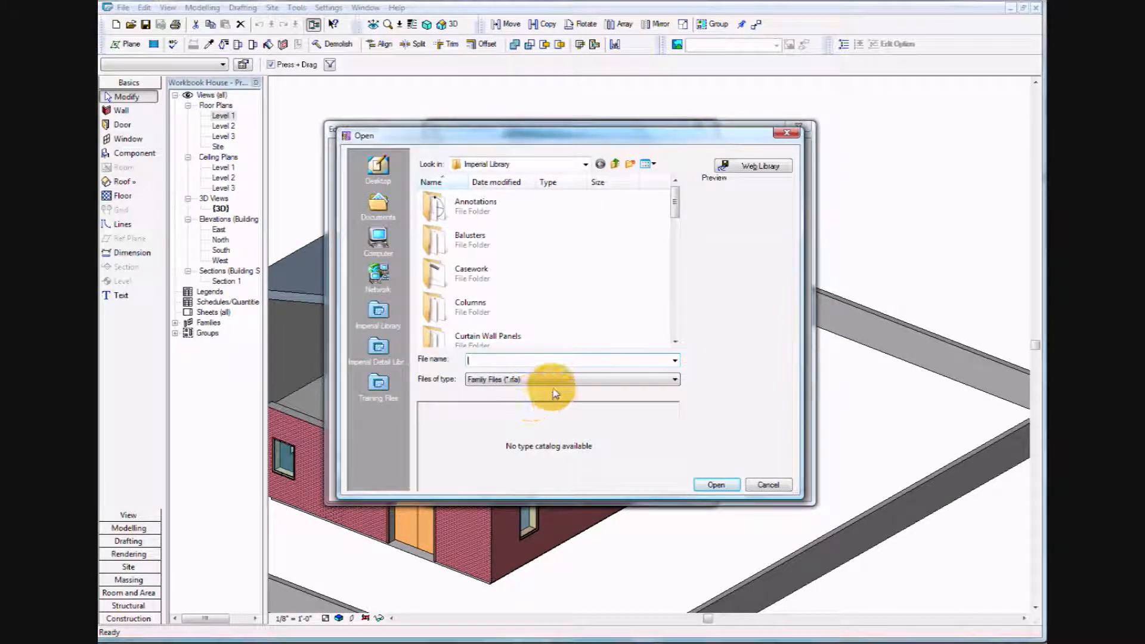
{"action": "left_click_drag", "start_coordinate": [681, 209], "coordinate": [682, 251]}
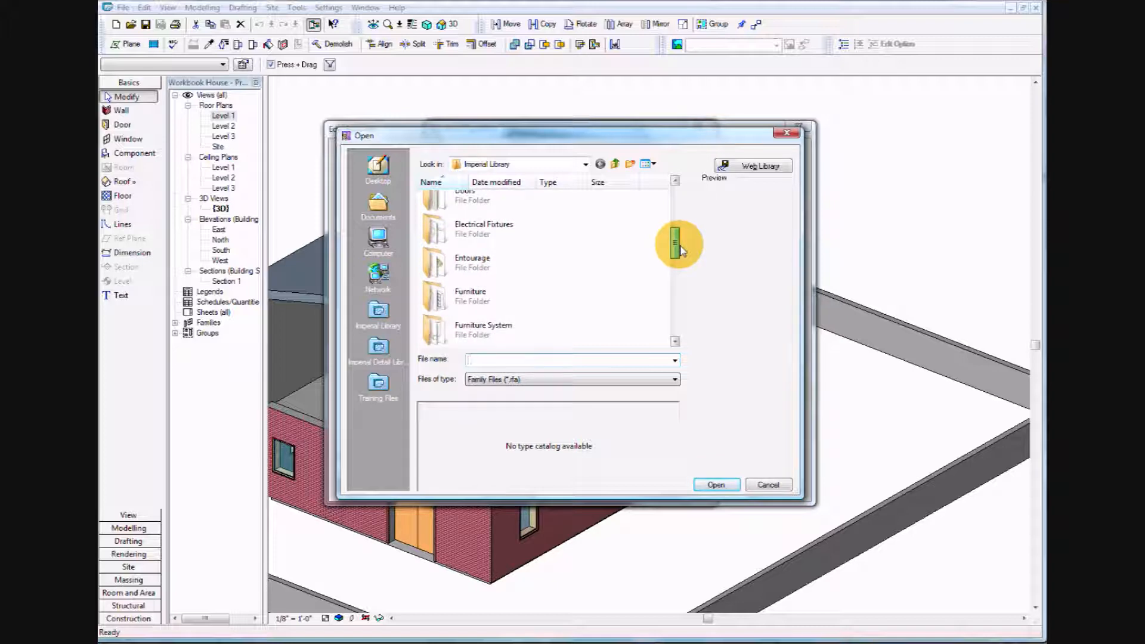
{"action": "left_click_drag", "start_coordinate": [682, 250], "coordinate": [682, 262]}
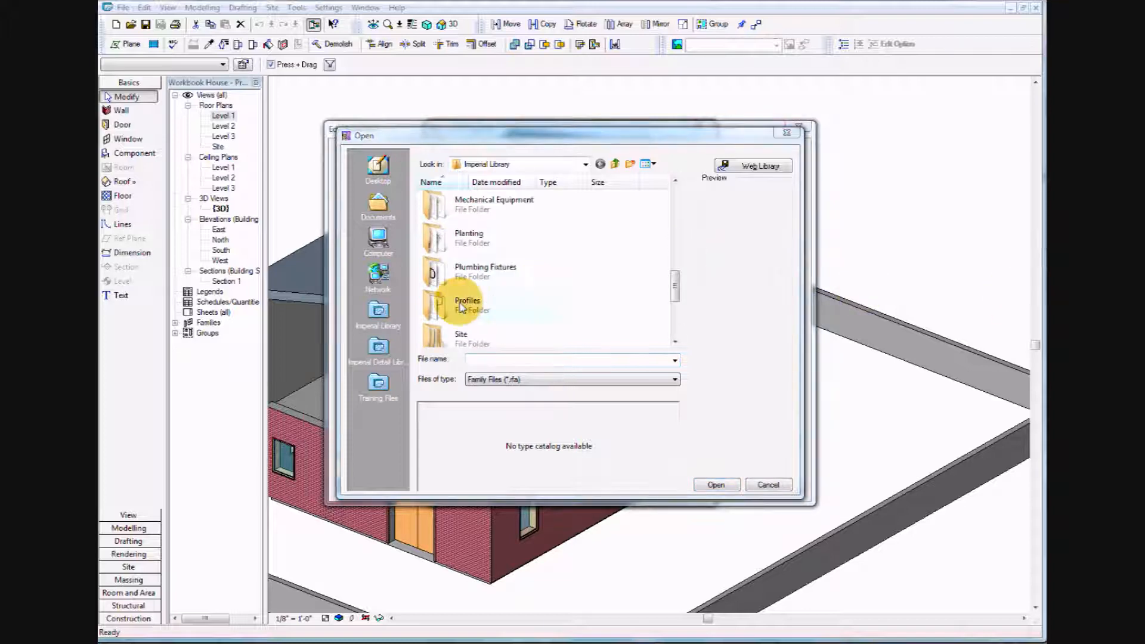
{"action": "double_click", "coordinate": [461, 307]}
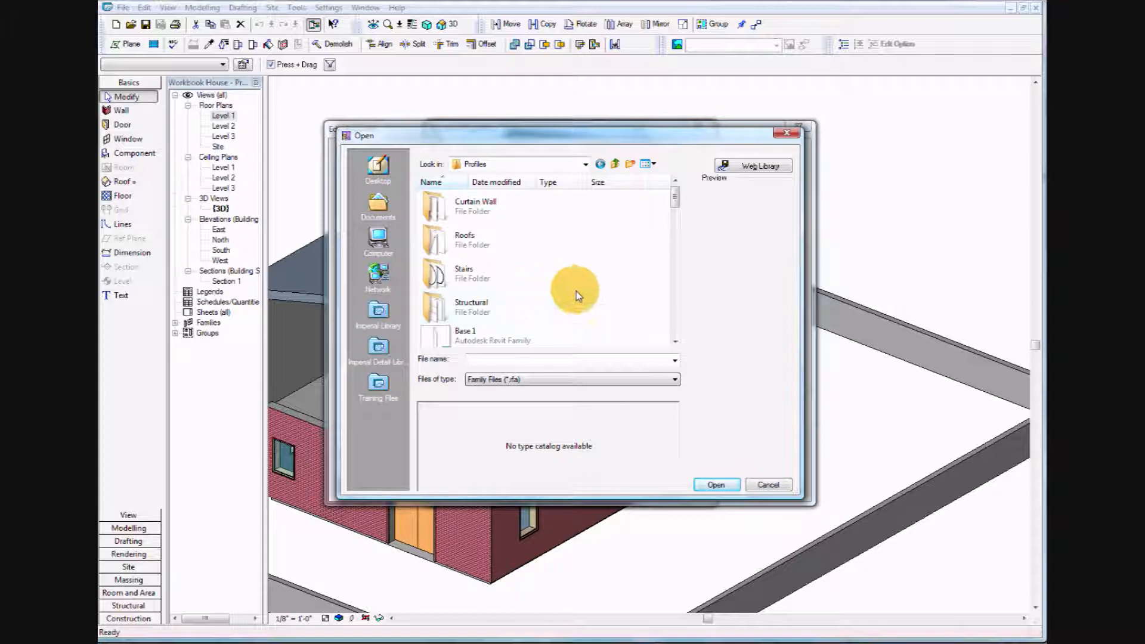
{"action": "scroll", "coordinate": [847, 292], "scroll_direction": "down", "scroll_amount": 10}
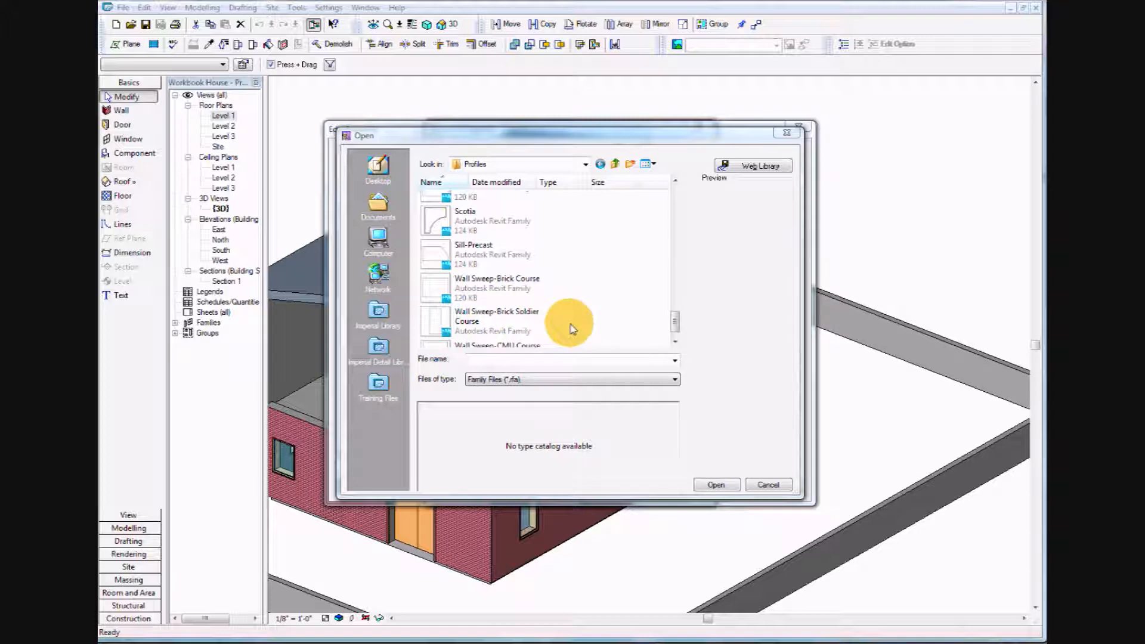
{"action": "left_click", "coordinate": [516, 322]}
{"action": "left_click", "coordinate": [718, 485]}
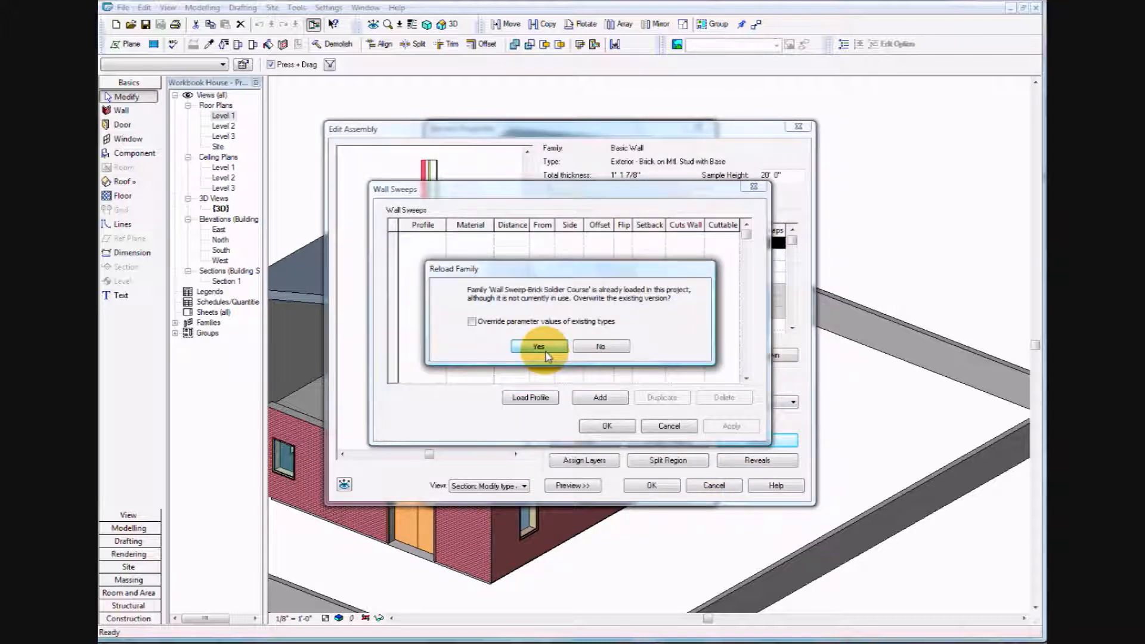
{"action": "left_click", "coordinate": [544, 351]}
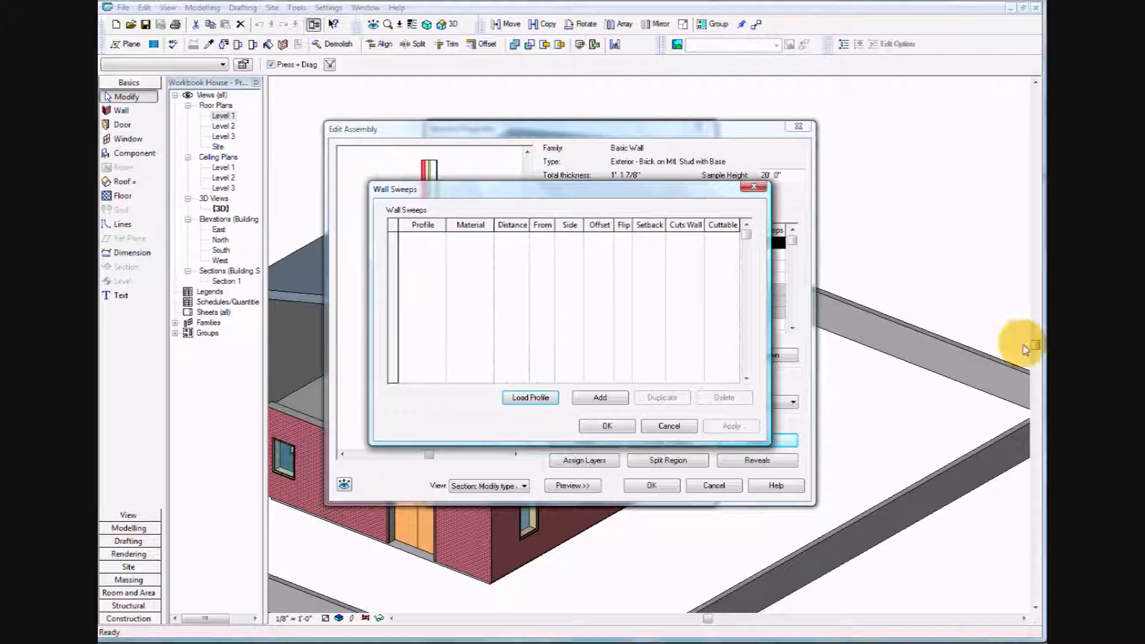
{"action": "left_click", "coordinate": [597, 399]}
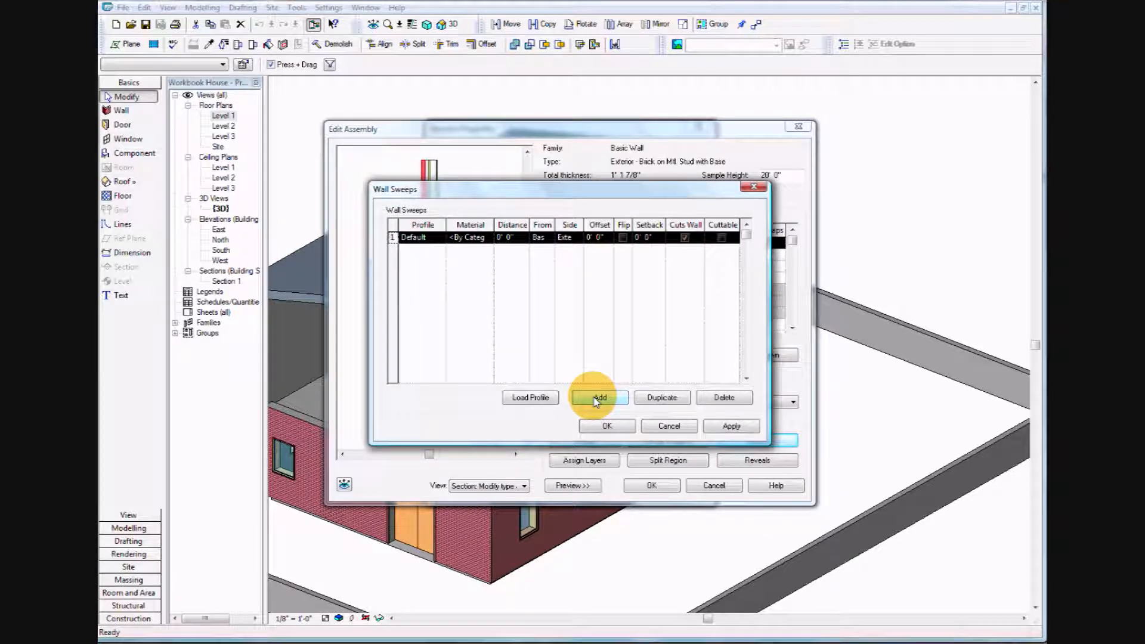
{"action": "left_click", "coordinate": [466, 235]}
{"action": "left_click", "coordinate": [488, 238]}
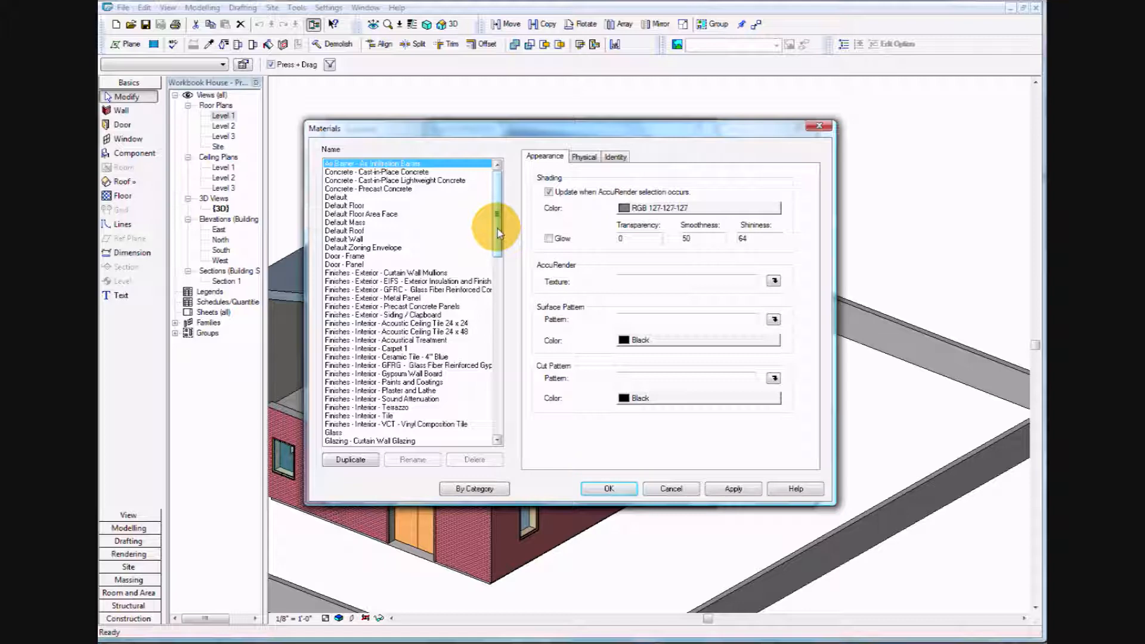
{"action": "left_click_drag", "start_coordinate": [497, 228], "coordinate": [534, 421]}
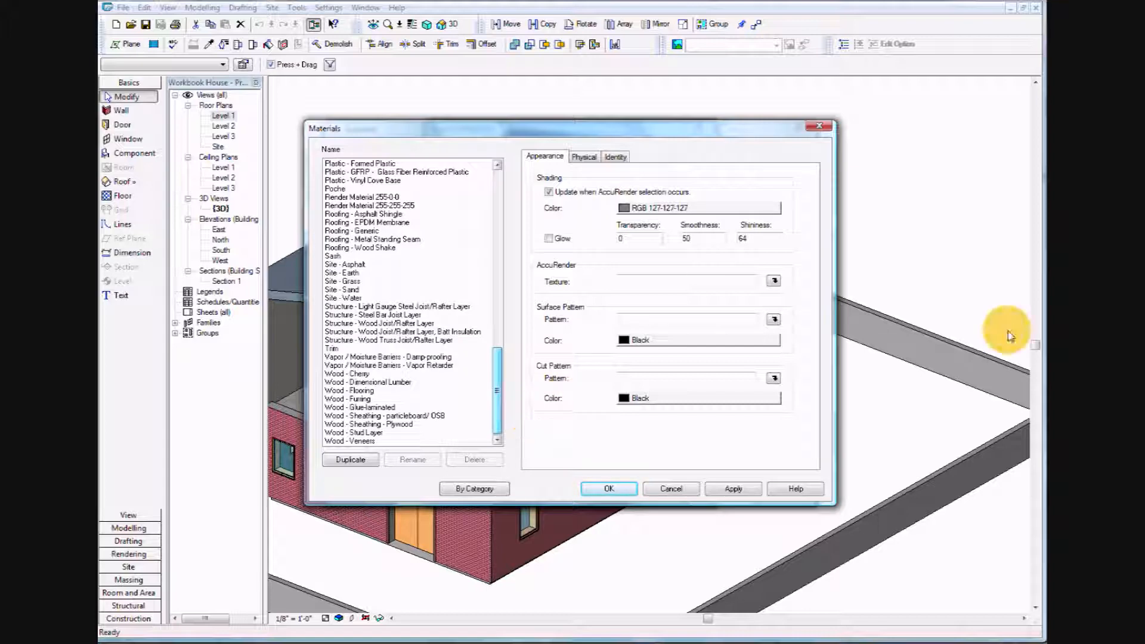
{"action": "key", "text": "Return"}
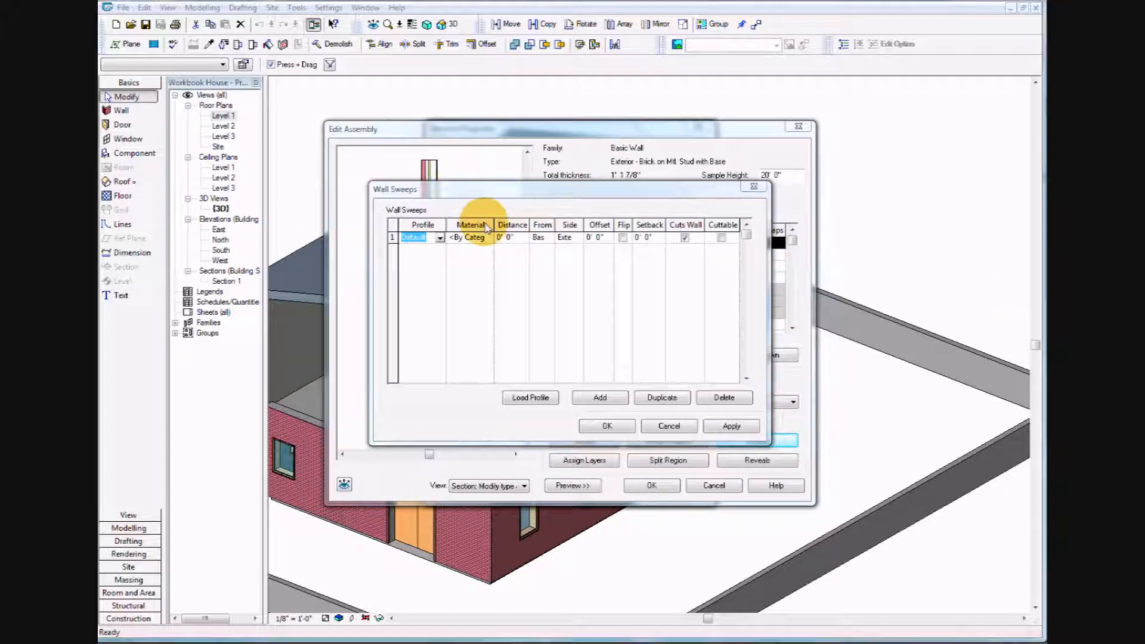
{"action": "left_click", "coordinate": [461, 225]}
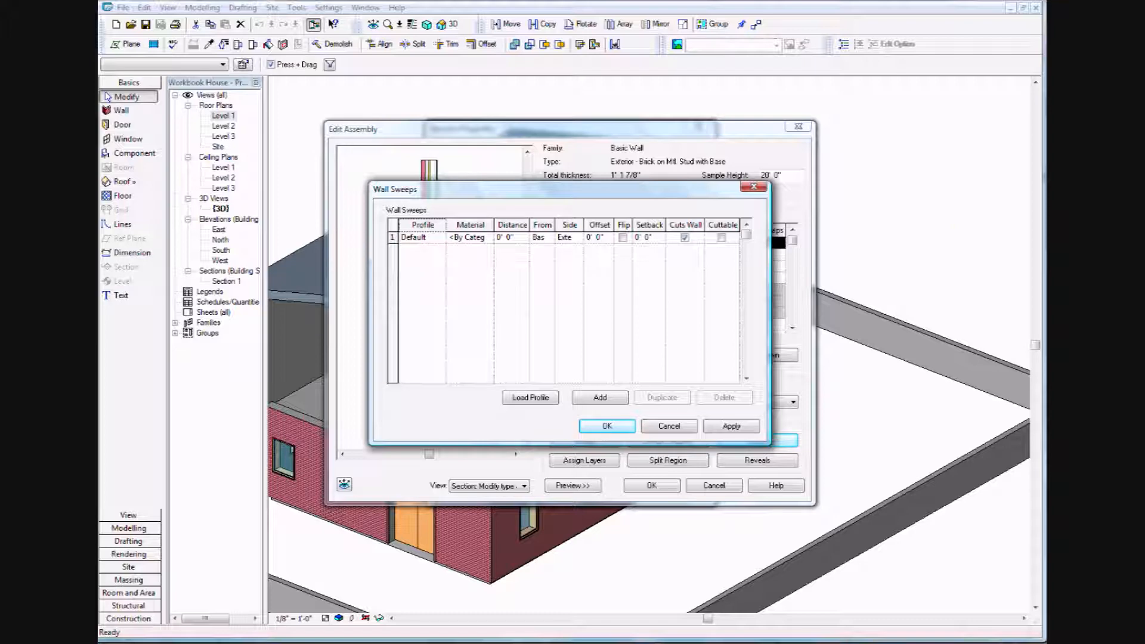
- Assign the profile Wall Sweep-Brick Soldier Course : 1 Brick to the new wall sweep and apply it to the wall structure
{"action": "left_click", "coordinate": [500, 242]}
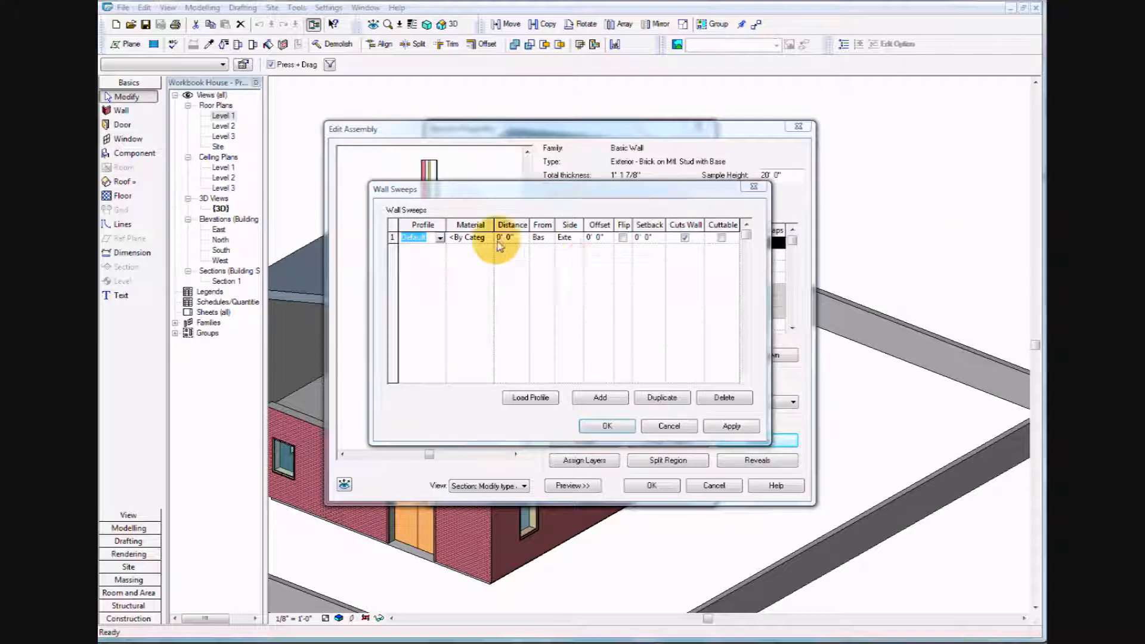
{"action": "left_click", "coordinate": [440, 237]}
{"action": "left_click", "coordinate": [547, 301]}
{"action": "left_click", "coordinate": [548, 302]}
{"action": "left_click", "coordinate": [547, 302]}
{"action": "left_click", "coordinate": [548, 301]}
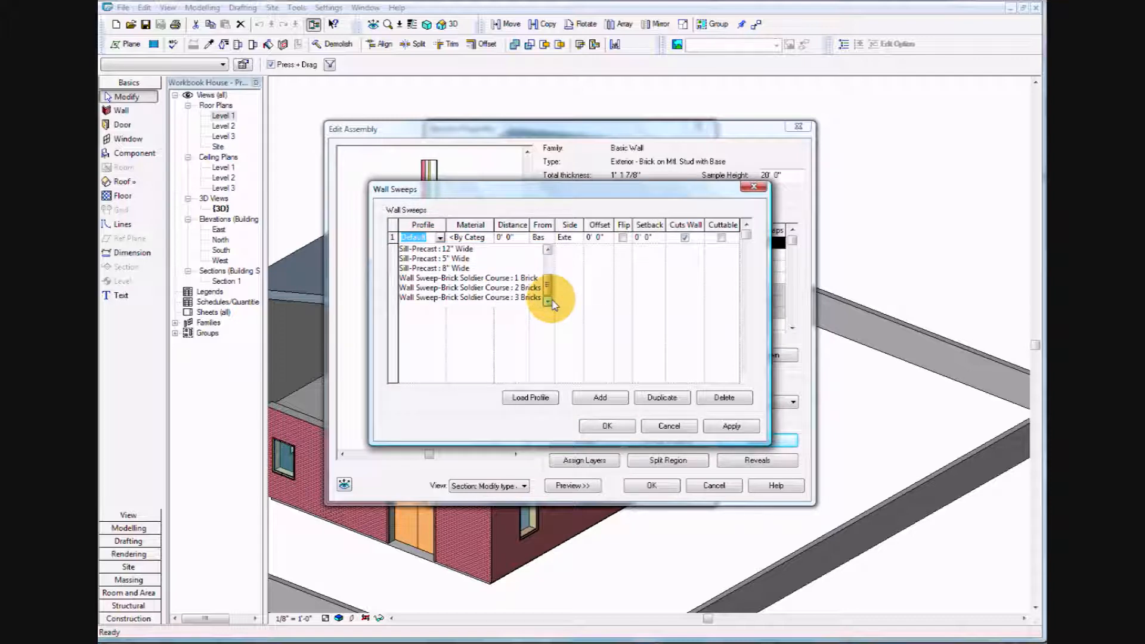
{"action": "left_click", "coordinate": [531, 279]}
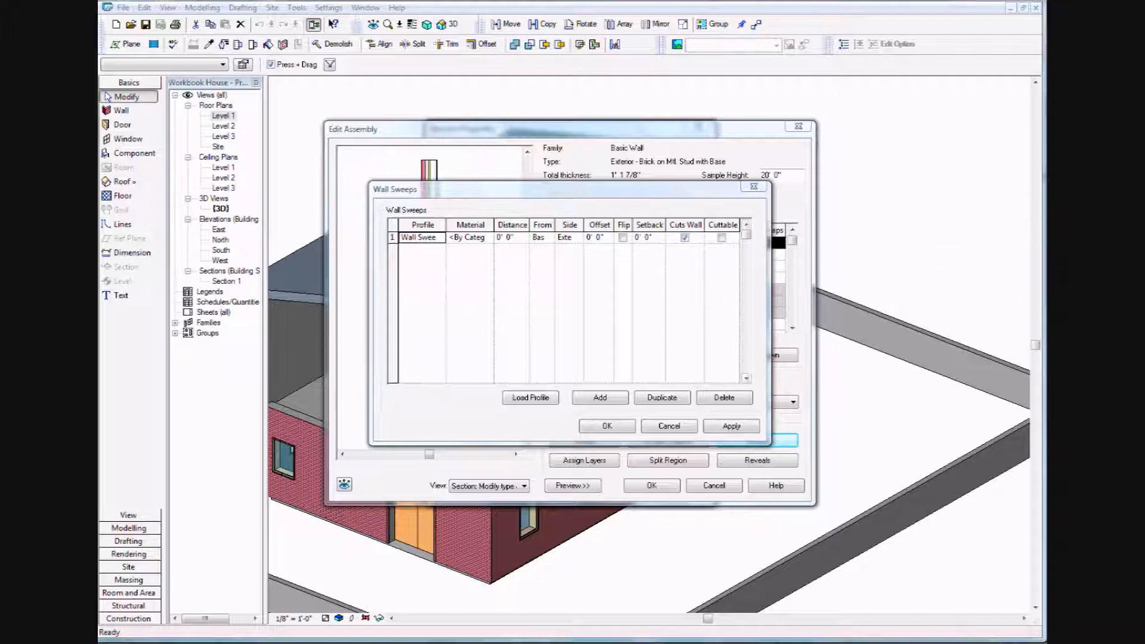
{"action": "left_click", "coordinate": [608, 426]}
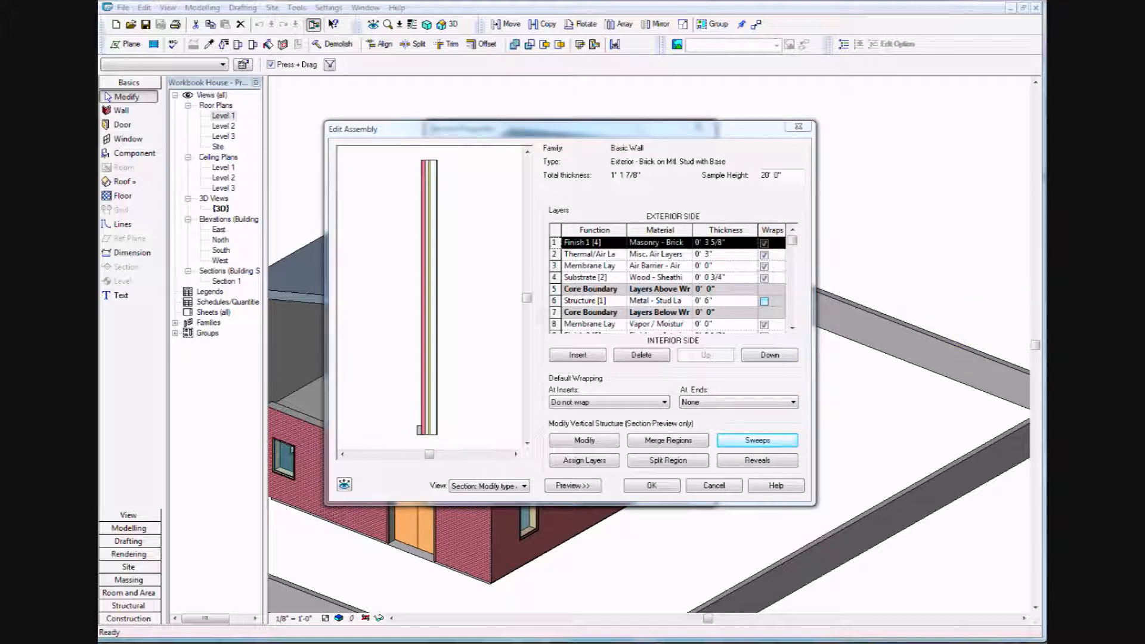
- Add a reveal to the wall structure using the profile Reveal-Brick Course : 1 Brick
{"action": "left_click", "coordinate": [769, 463]}
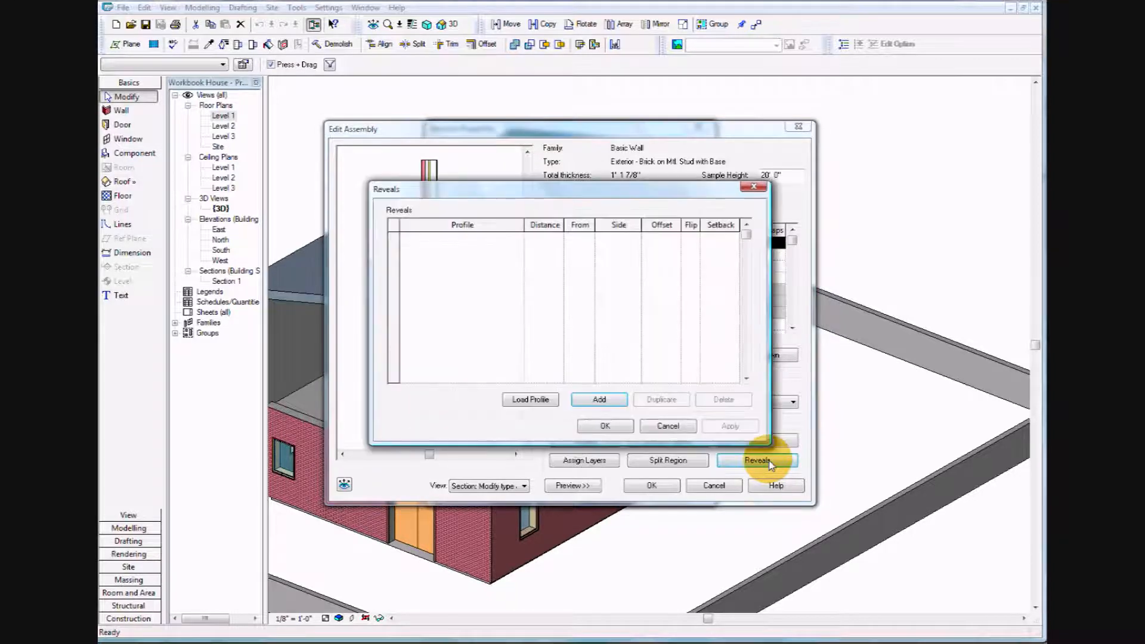
{"action": "key", "text": "alt+Tab"}
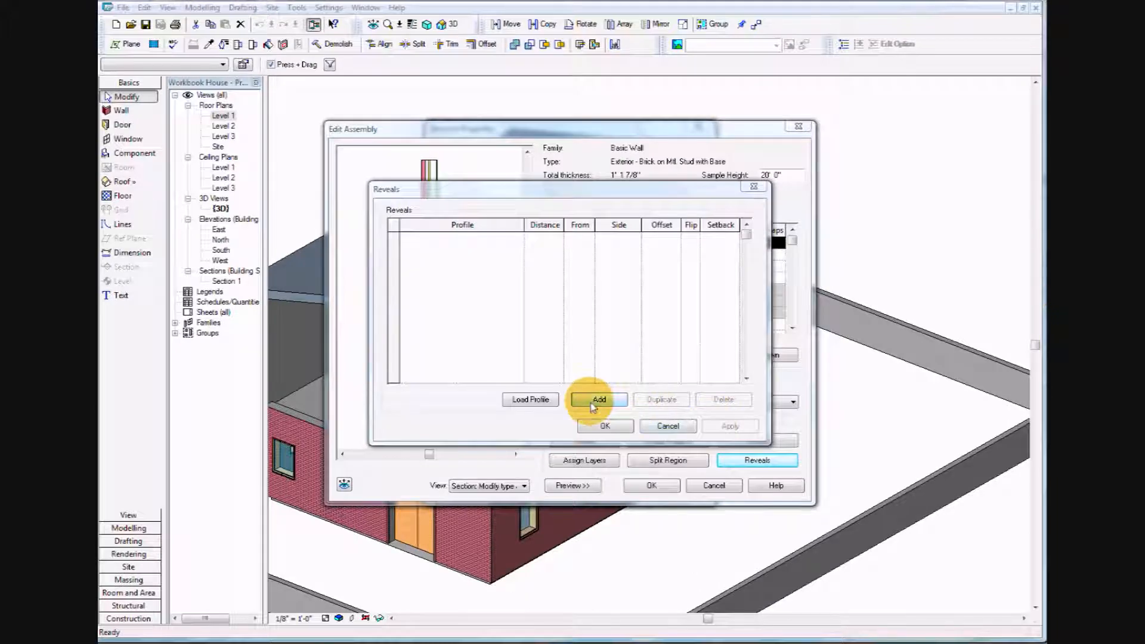
{"action": "left_click", "coordinate": [593, 404]}
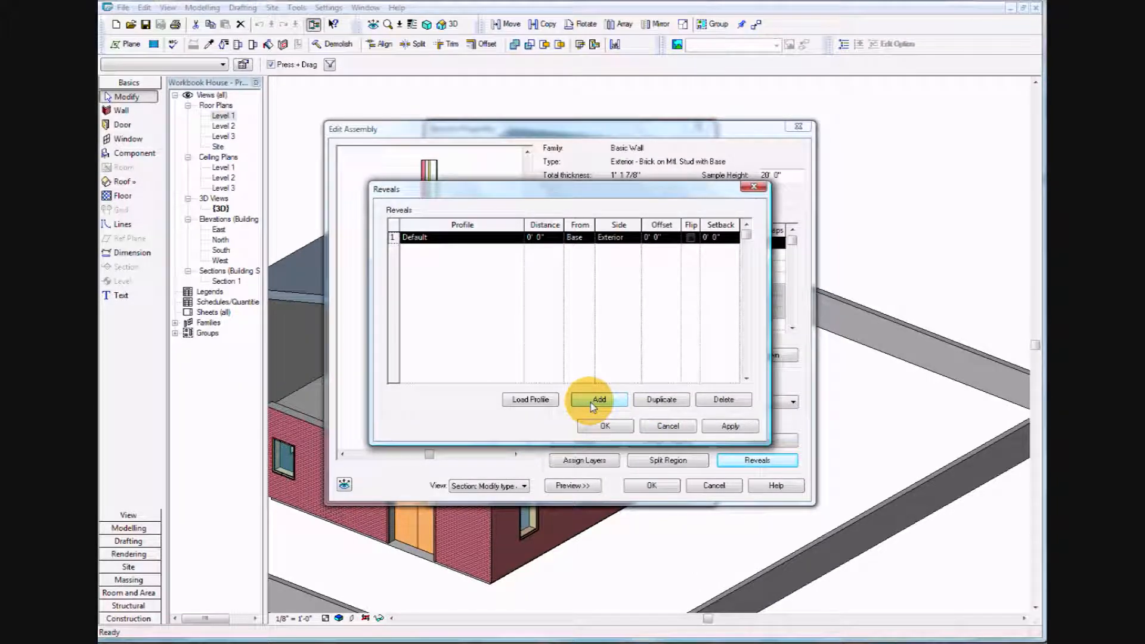
{"action": "left_click", "coordinate": [510, 238]}
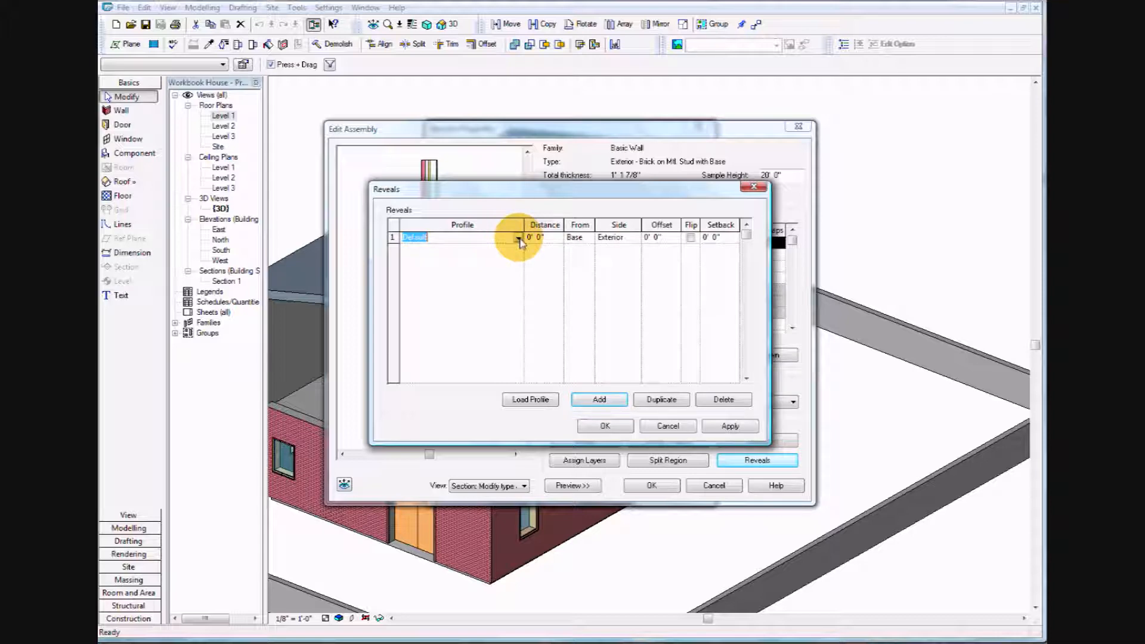
{"action": "left_click", "coordinate": [518, 239]}
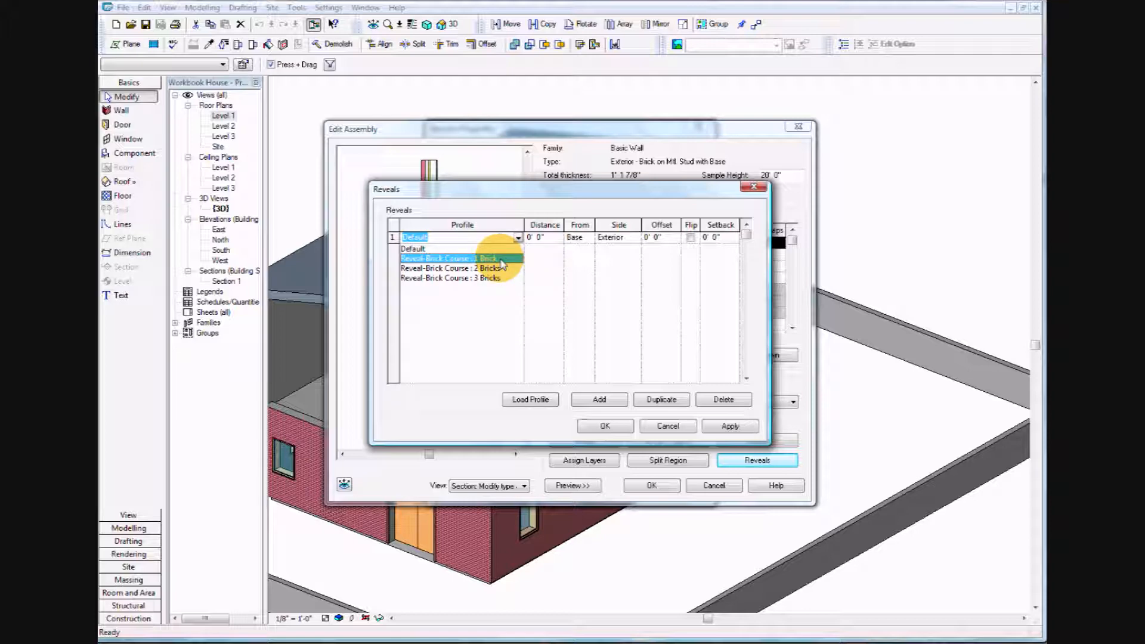
{"action": "left_click", "coordinate": [502, 264]}
- Set the reveal's distance from the base to 10' 6" and accept the edited wall assembly
{"action": "left_click", "coordinate": [528, 237]}
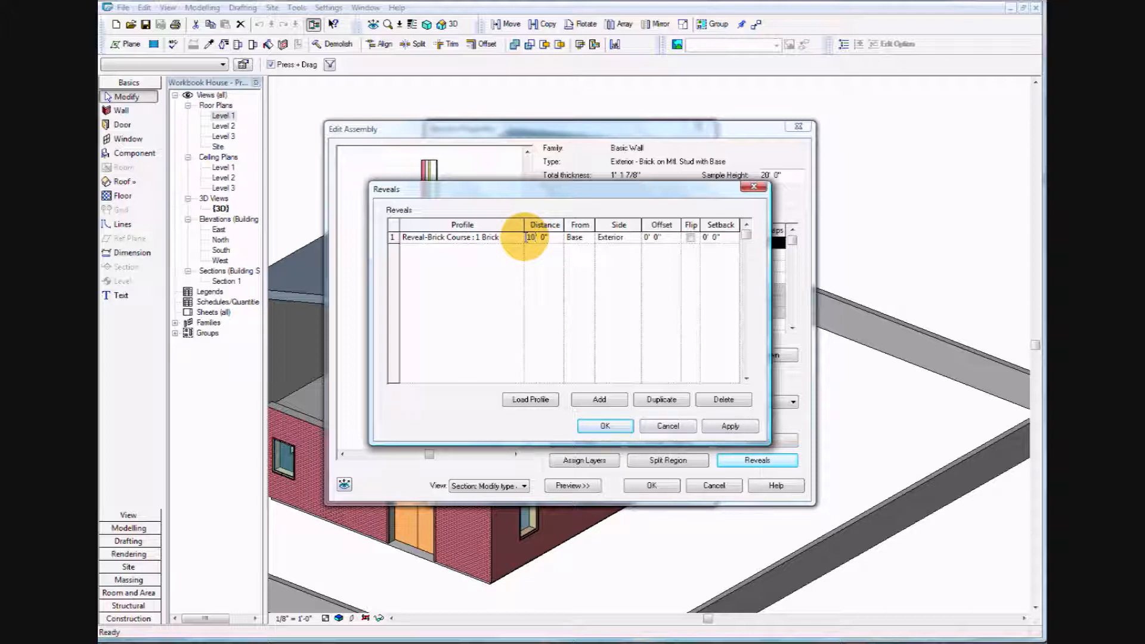
{"action": "double_click", "coordinate": [542, 236]}
{"action": "type", "text": "6"}
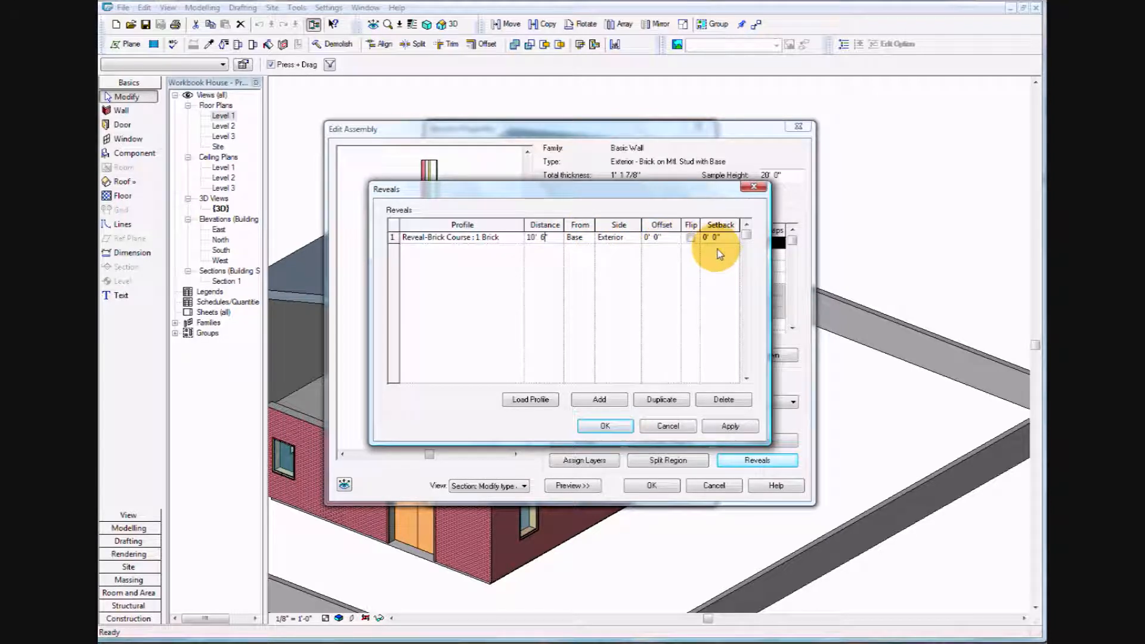
{"action": "left_click", "coordinate": [622, 428]}
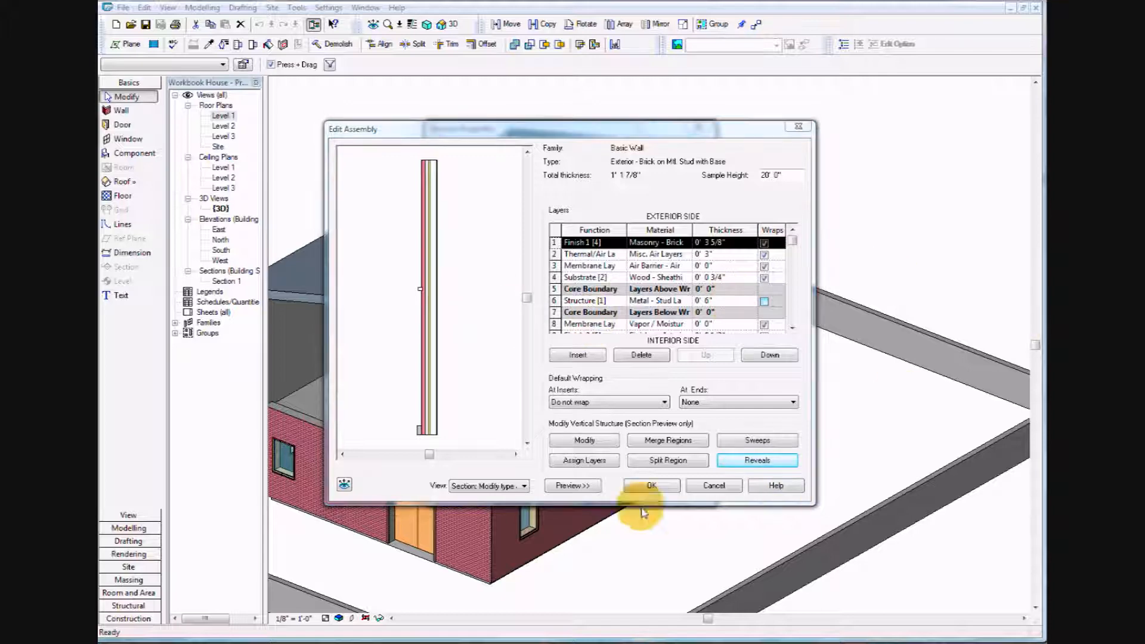
{"action": "left_click", "coordinate": [649, 487]}
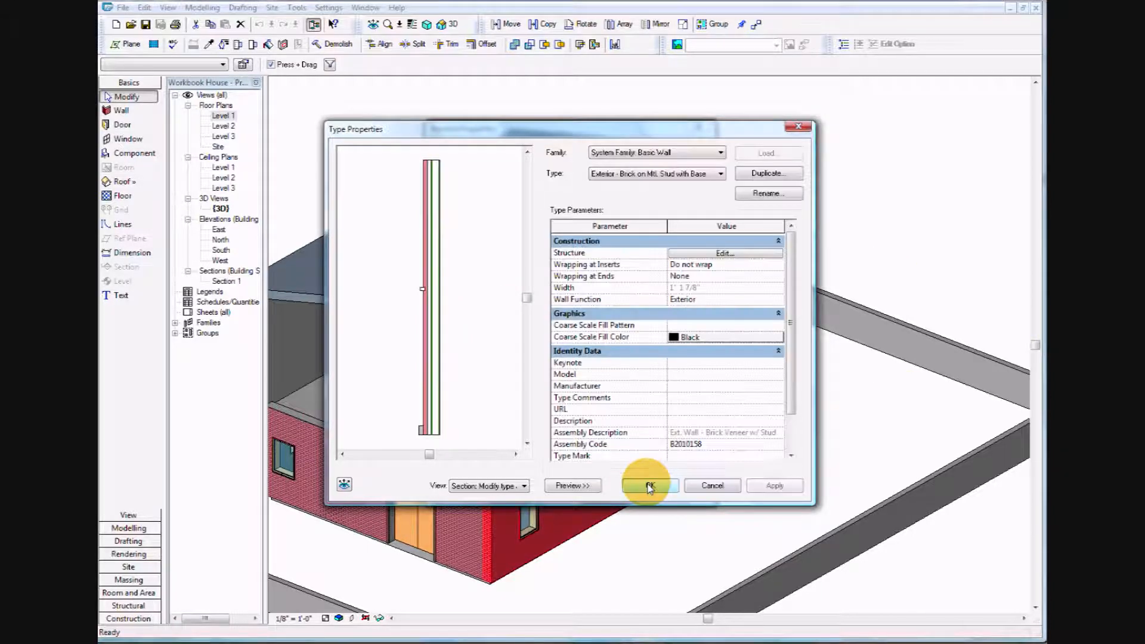
- Accept the edited wall type, apply it to the selected wall, and inspect its base sweep and reveal in the 3D view
{"action": "left_click", "coordinate": [649, 486]}
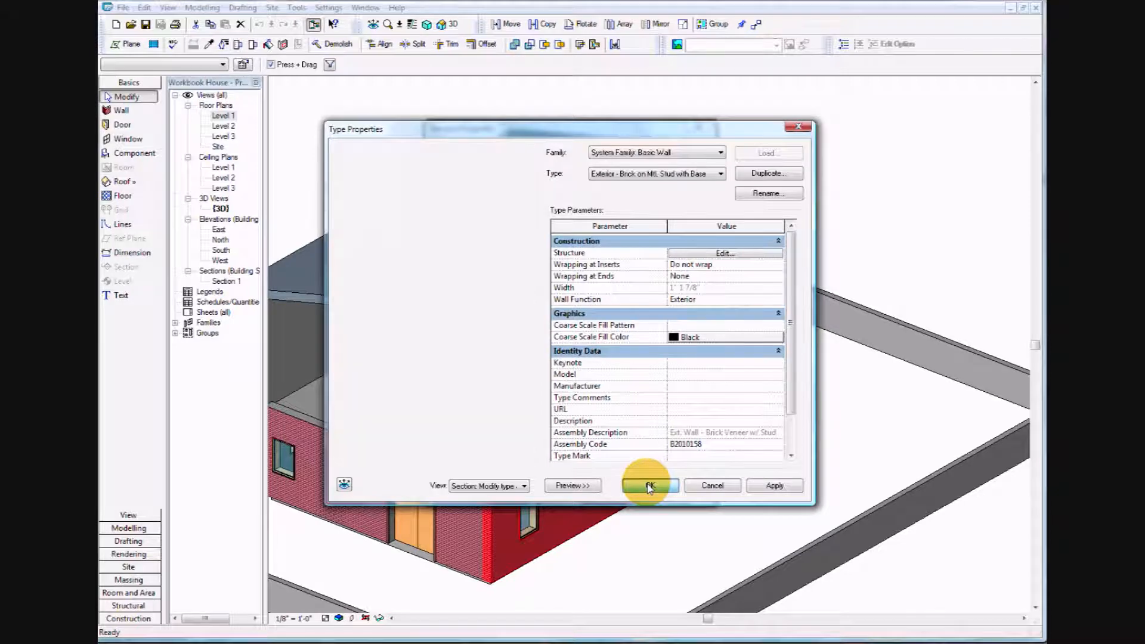
{"action": "left_click", "coordinate": [617, 486]}
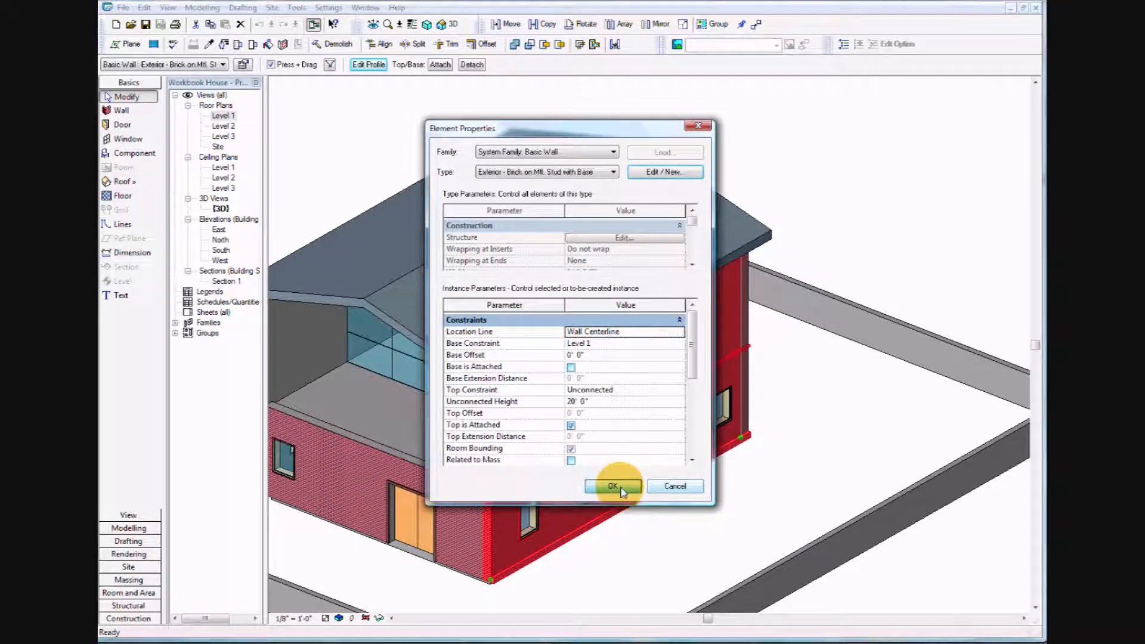
{"action": "left_click", "coordinate": [648, 569]}
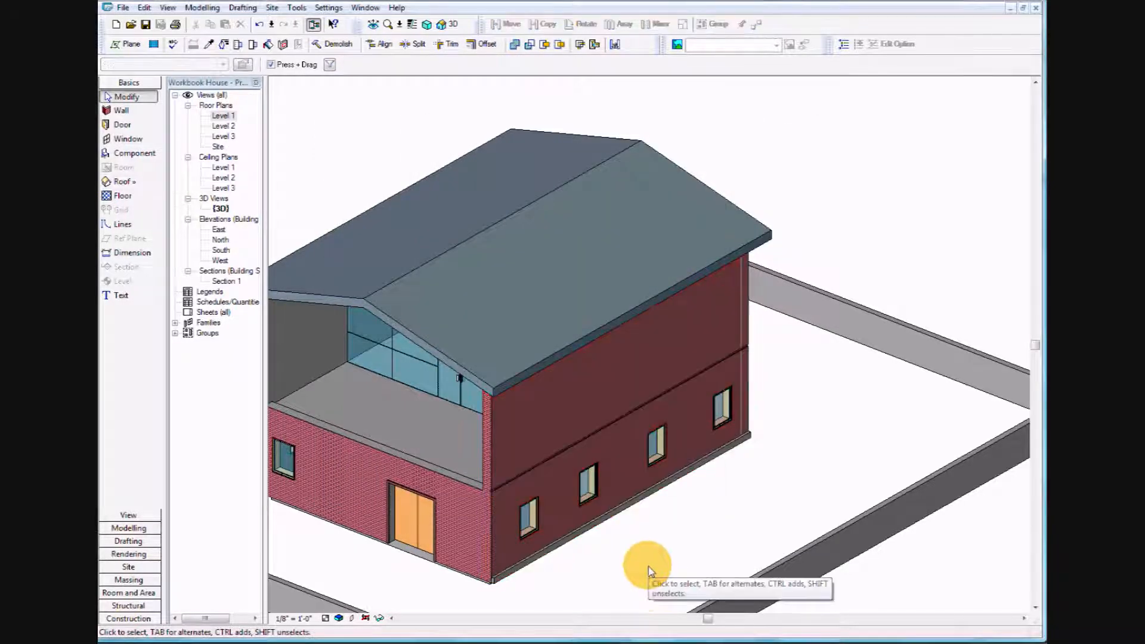
{"action": "scroll", "coordinate": [648, 569], "scroll_direction": "up", "scroll_amount": 3}
{"action": "scroll", "coordinate": [650, 570], "scroll_direction": "up", "scroll_amount": 2}
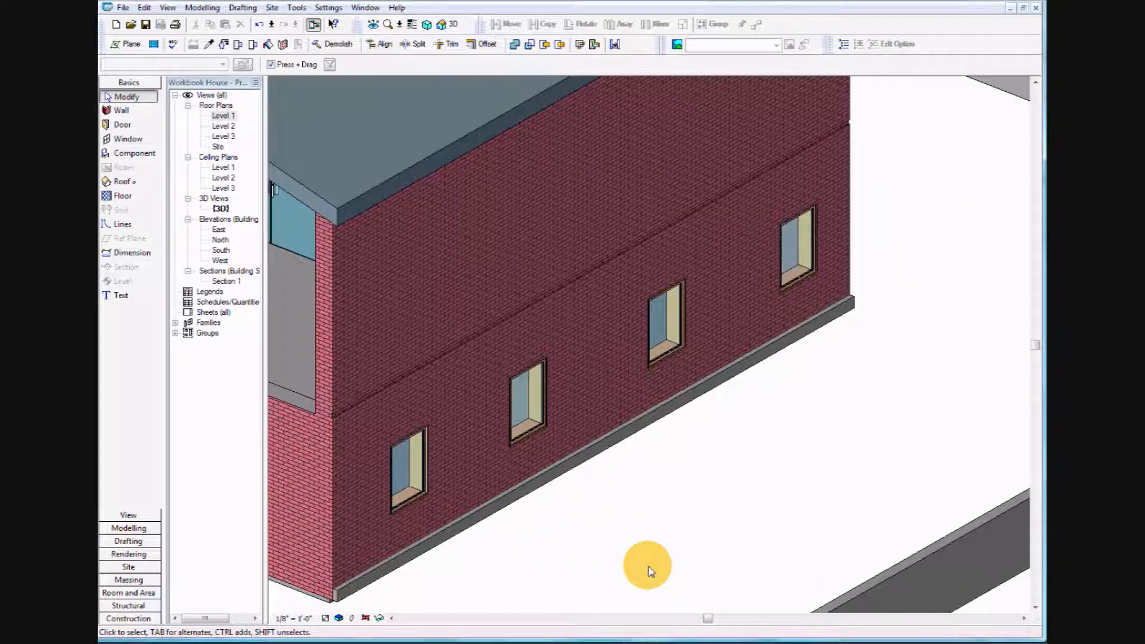
{"action": "scroll", "coordinate": [650, 570], "scroll_direction": "down", "scroll_amount": 1}
{"action": "scroll", "coordinate": [650, 569], "scroll_direction": "down", "scroll_amount": 1}
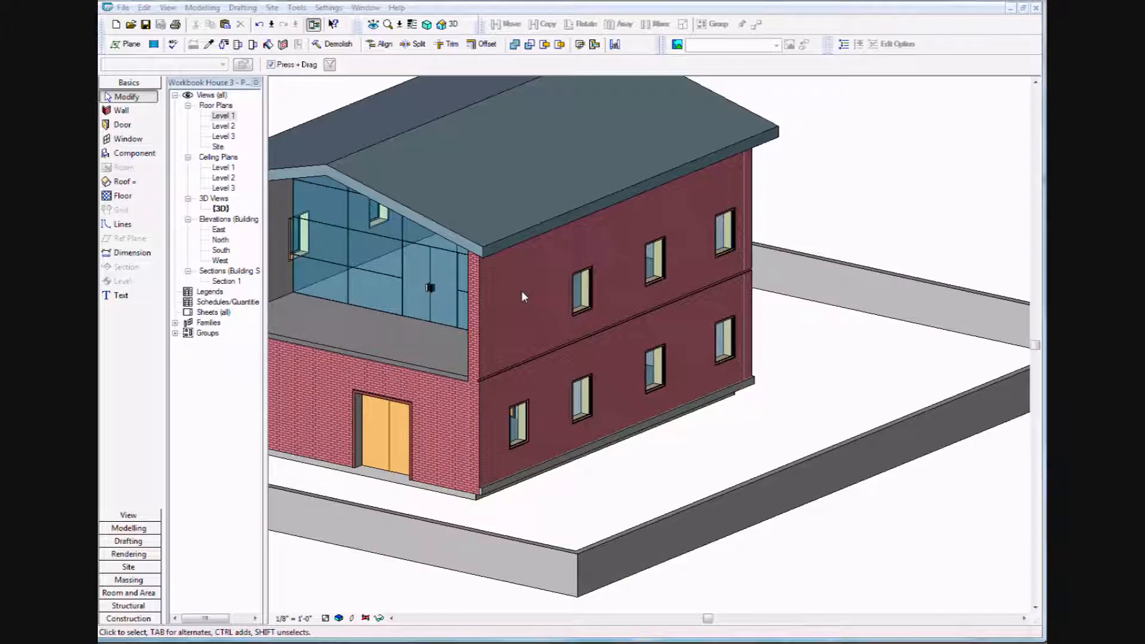
- Open the layer structure of the Exterior - Brick on Mtl. Stud with Base wall type for editing
{"action": "left_click", "coordinate": [521, 296]}
{"action": "right_click", "coordinate": [521, 296]}
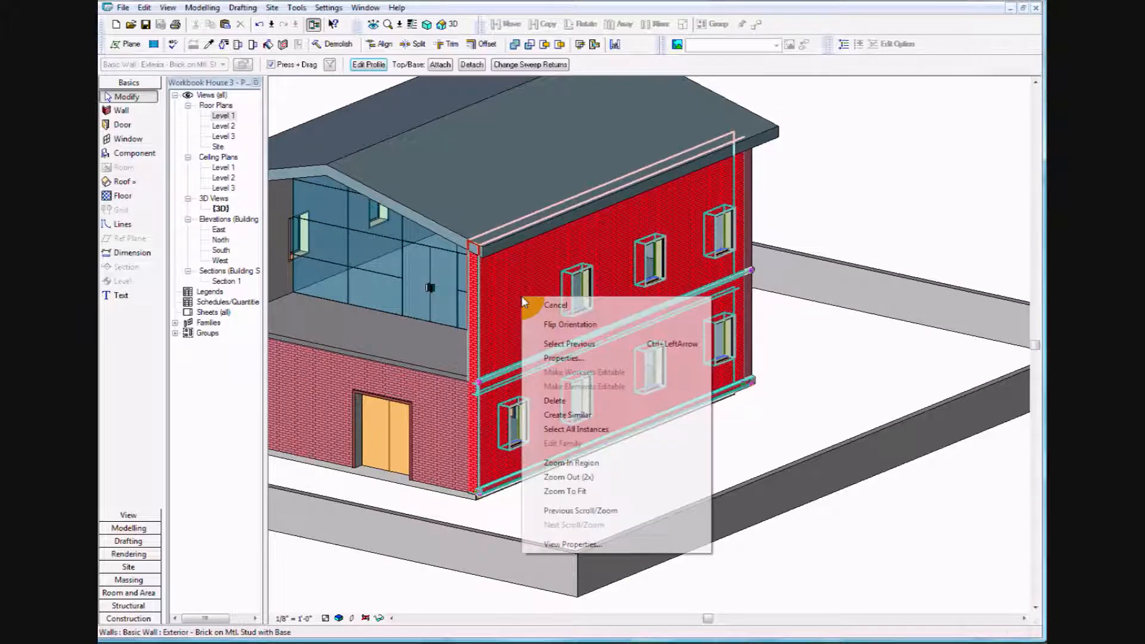
{"action": "left_click", "coordinate": [584, 358]}
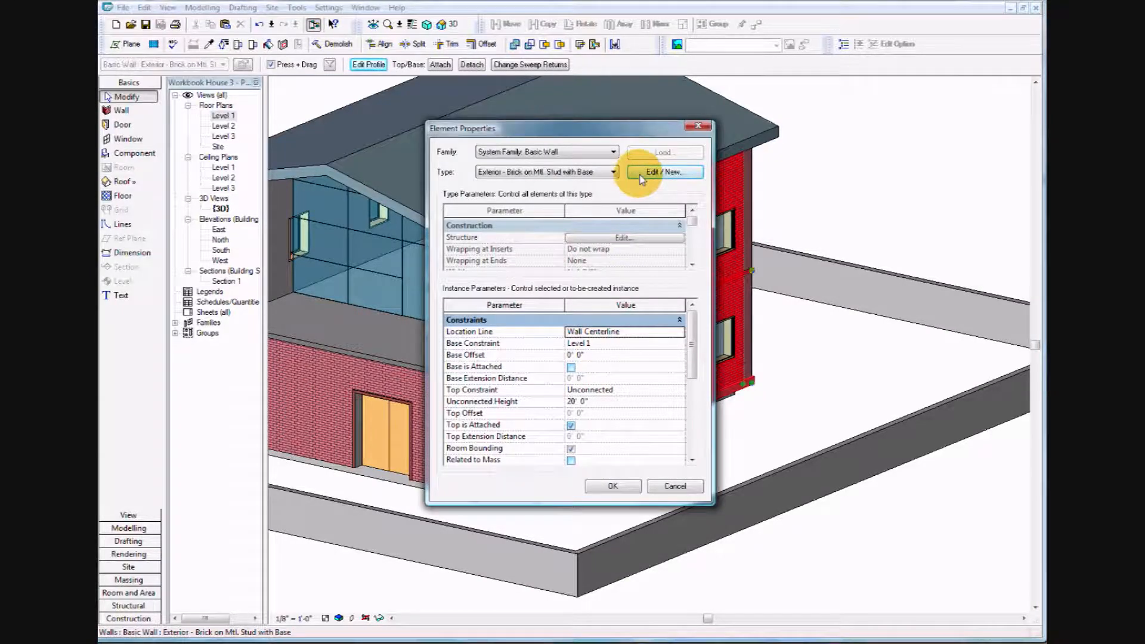
{"action": "left_click", "coordinate": [656, 174]}
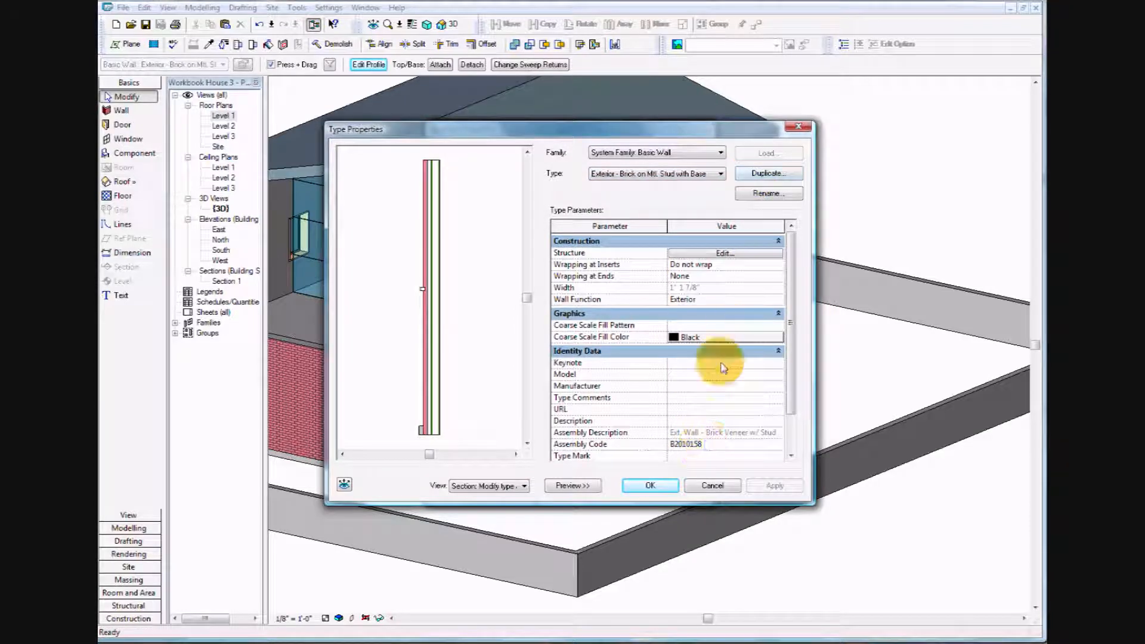
{"action": "left_click", "coordinate": [724, 253]}
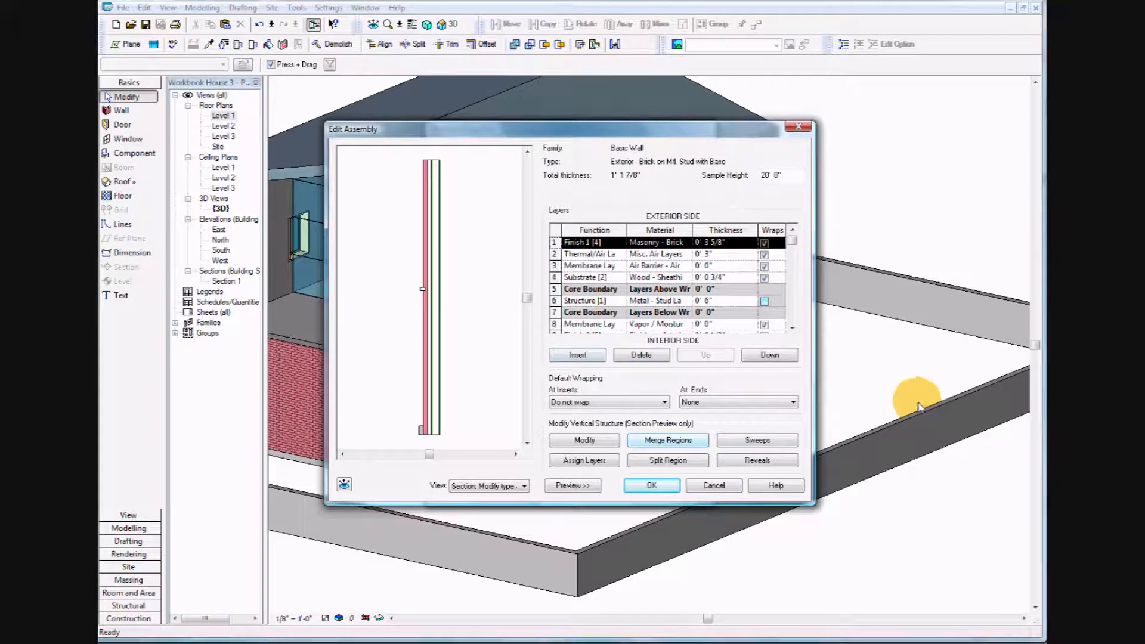
- Split the exterior brick layer horizontally near the bottom of the wall section, about 3' above the base
{"action": "left_click", "coordinate": [607, 443]}
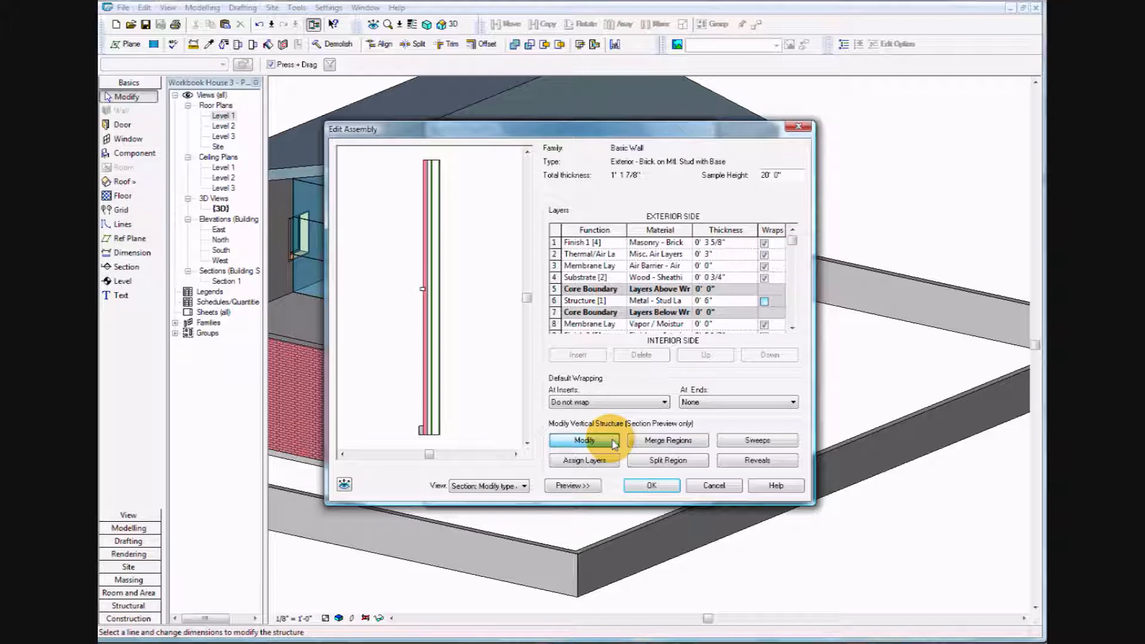
{"action": "left_click", "coordinate": [668, 461]}
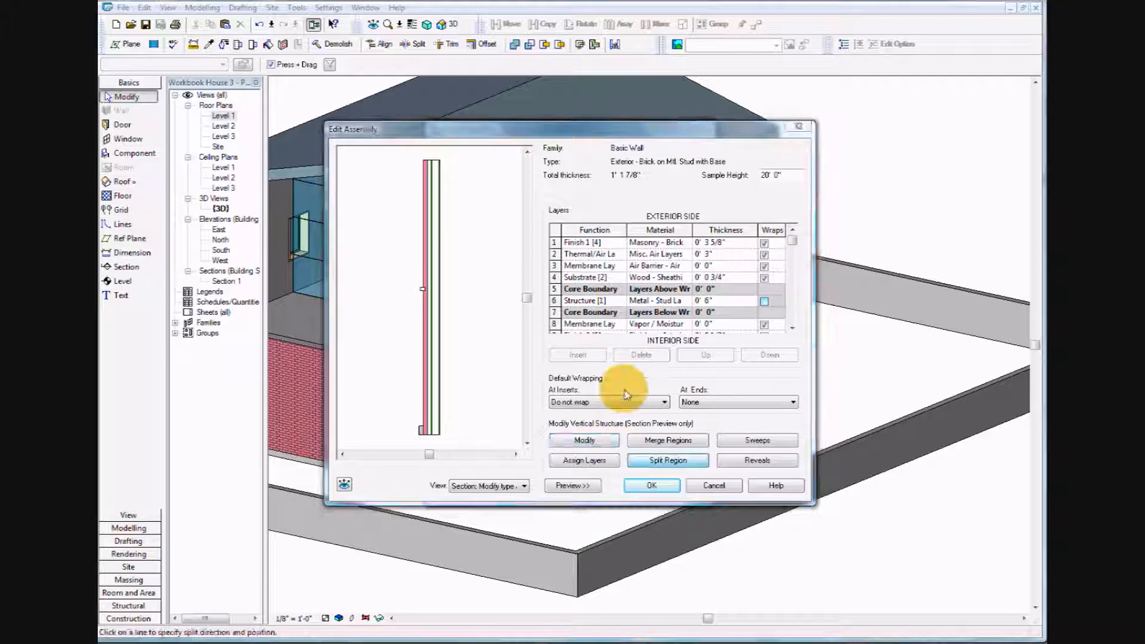
{"action": "left_click", "coordinate": [682, 470]}
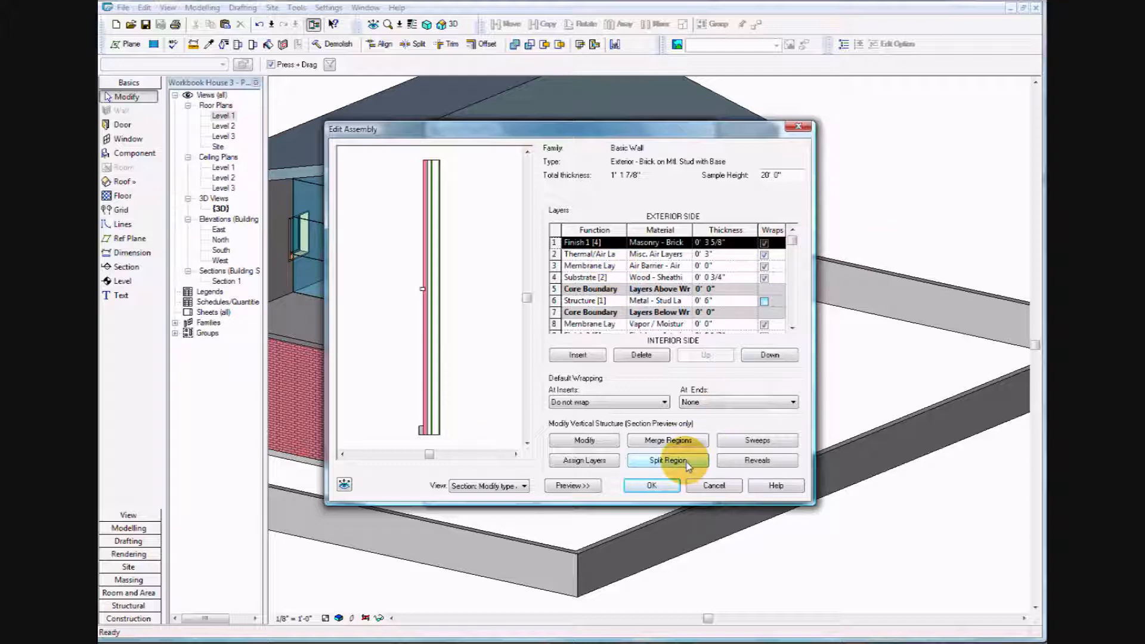
{"action": "left_click", "coordinate": [668, 461]}
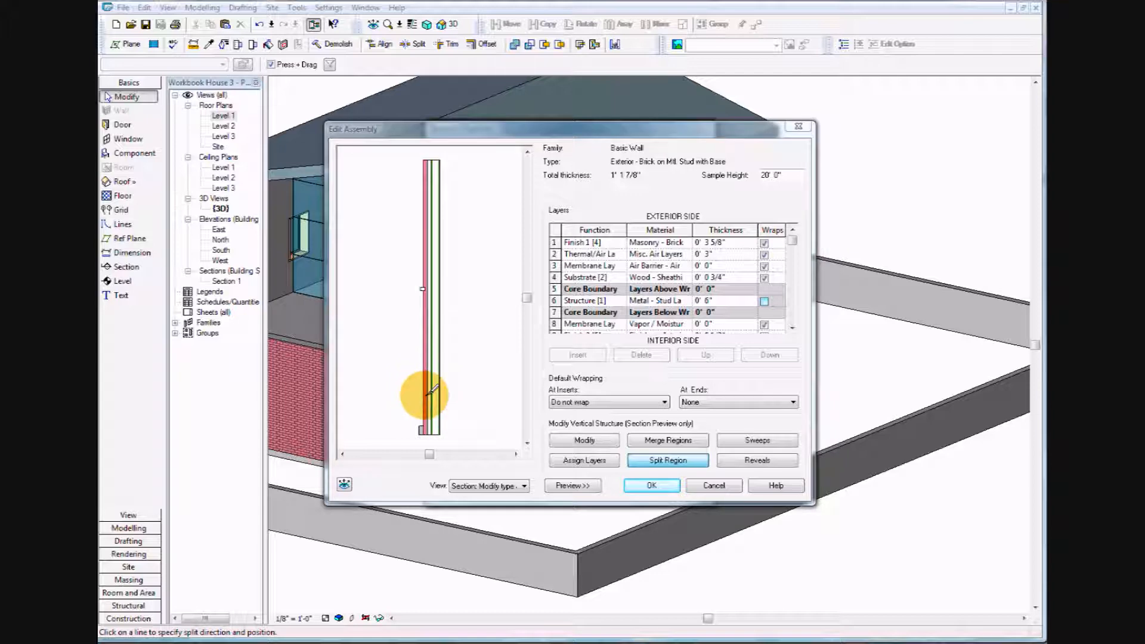
{"action": "left_click", "coordinate": [428, 394]}
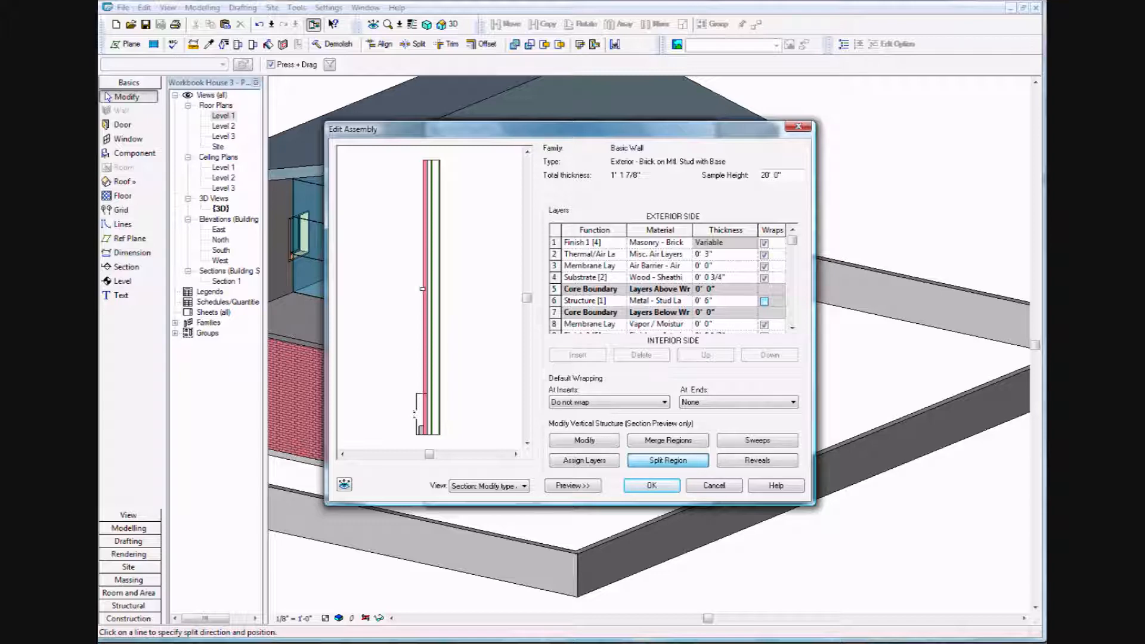
- Adjust the split border in the brick layer so that it sits 3' 0" above the wall base
{"action": "left_click", "coordinate": [604, 443]}
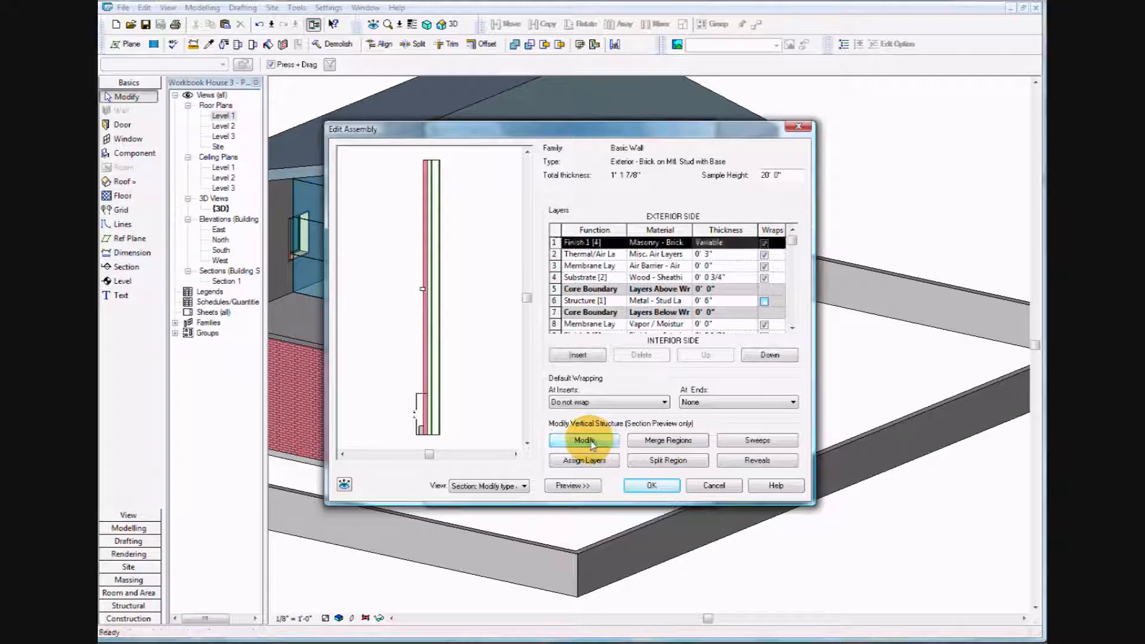
{"action": "left_click", "coordinate": [590, 442]}
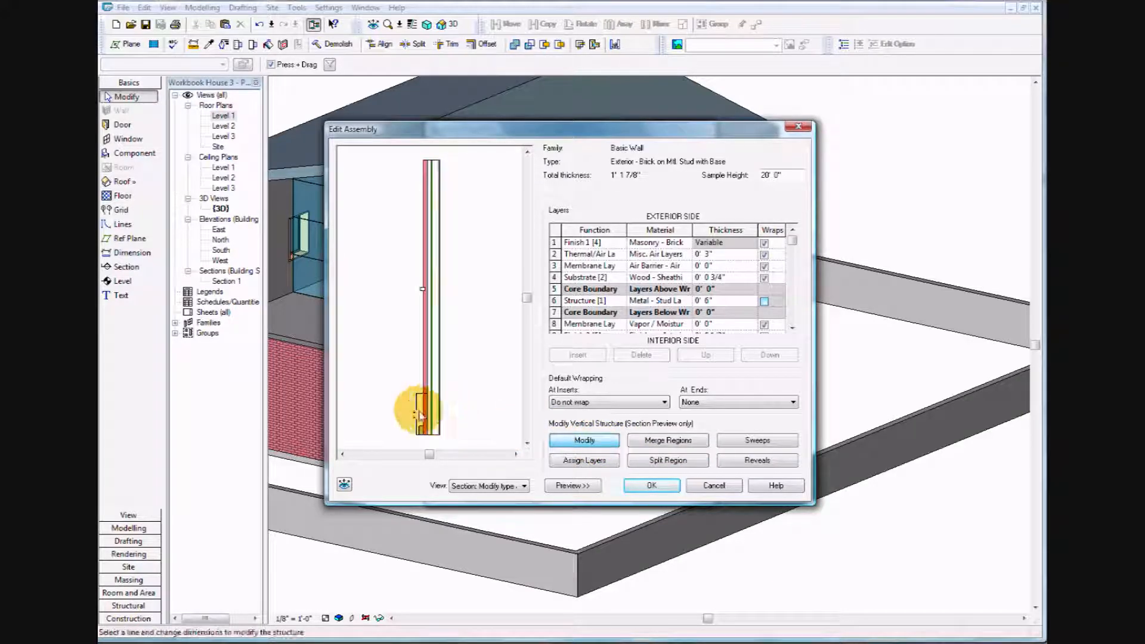
{"action": "scroll", "coordinate": [427, 406], "scroll_direction": "up", "scroll_amount": 5}
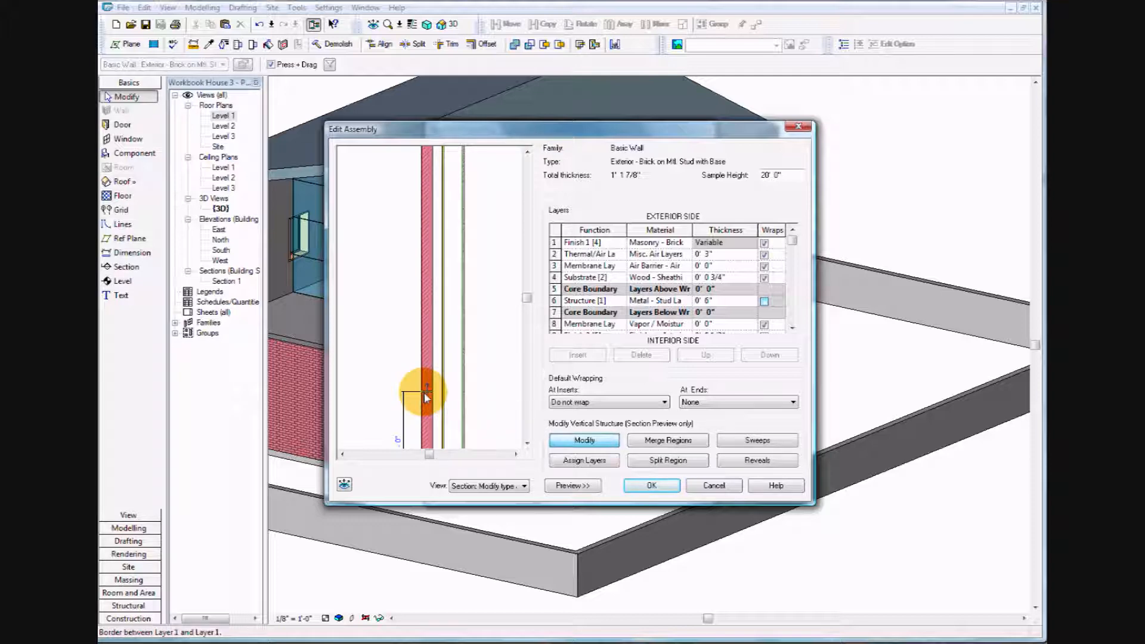
{"action": "scroll", "coordinate": [413, 430], "scroll_direction": "down", "scroll_amount": 1}
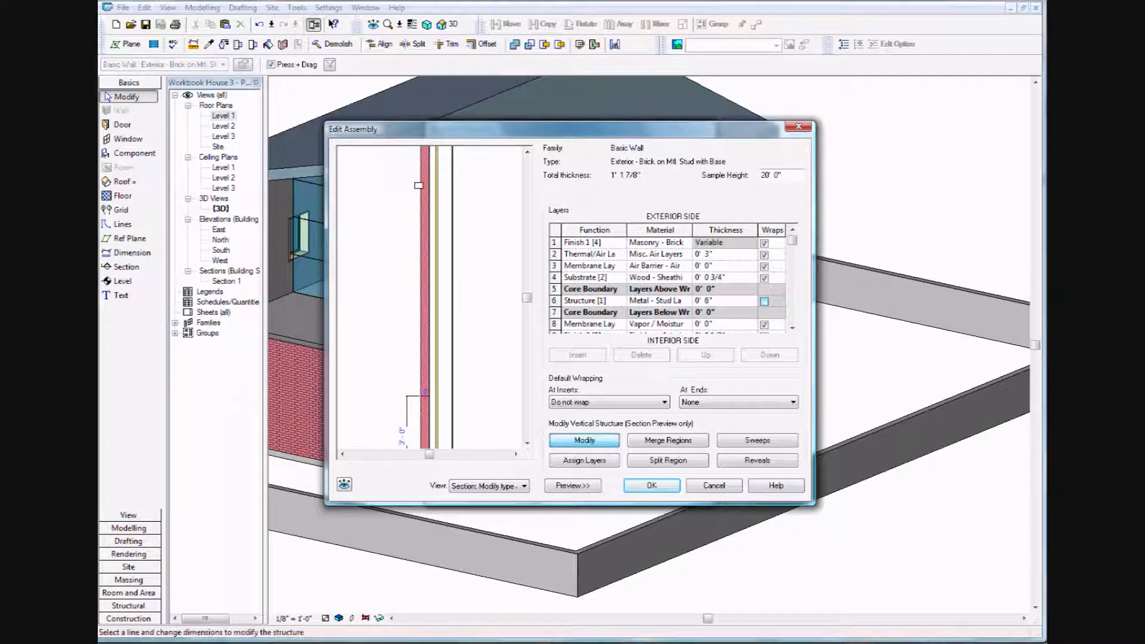
{"action": "scroll", "coordinate": [396, 402], "scroll_direction": "down", "scroll_amount": 1}
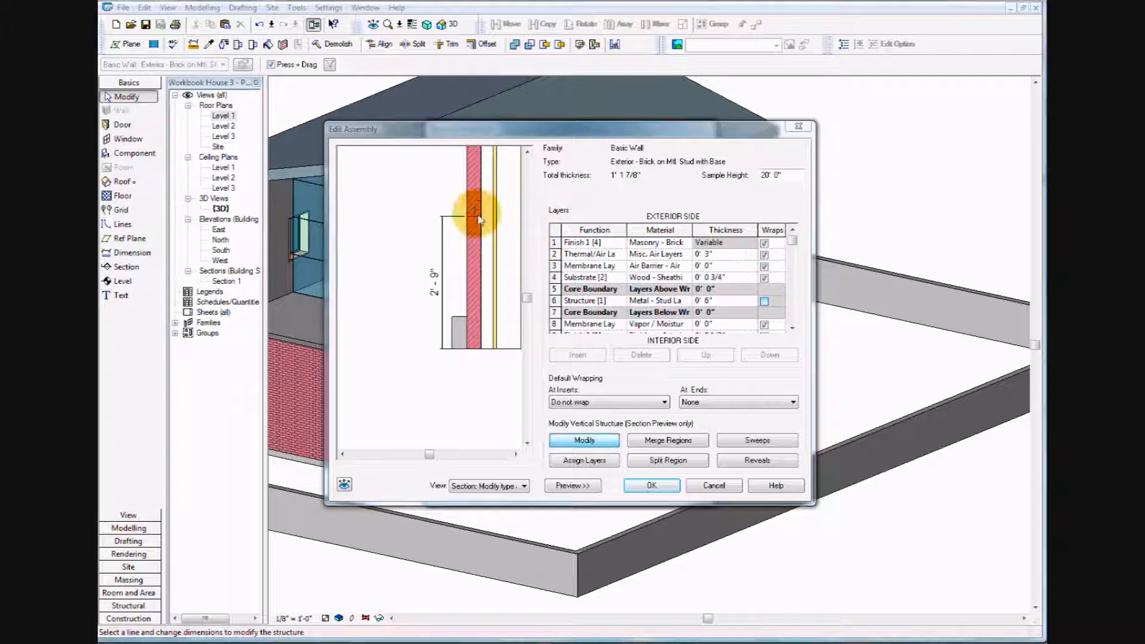
{"action": "left_click", "coordinate": [475, 213]}
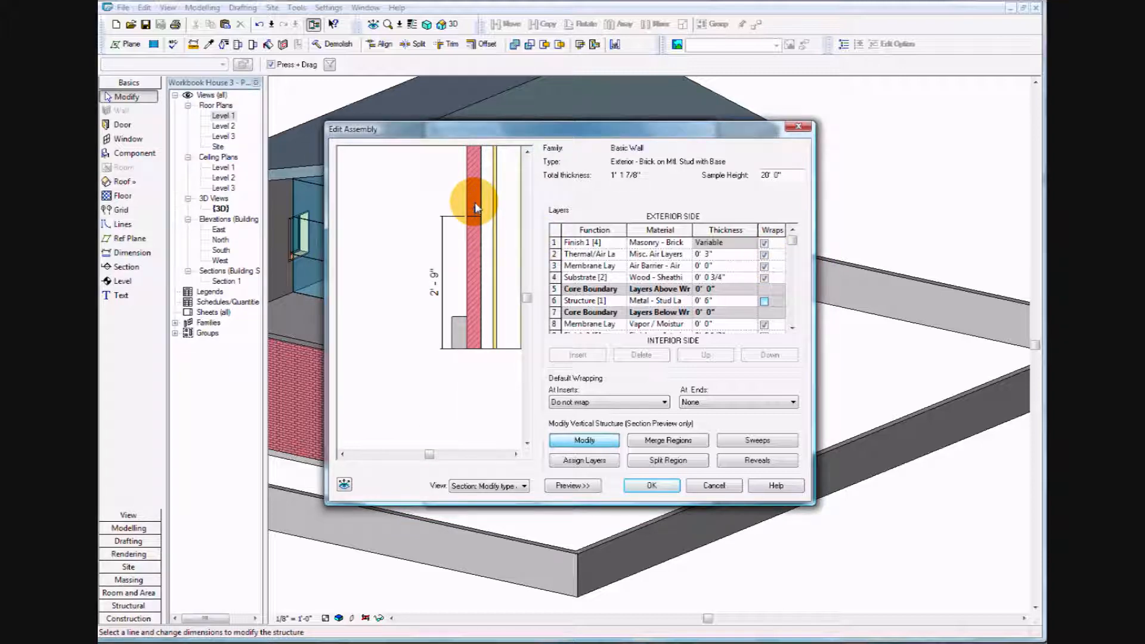
{"action": "left_click_drag", "start_coordinate": [477, 220], "coordinate": [475, 209]}
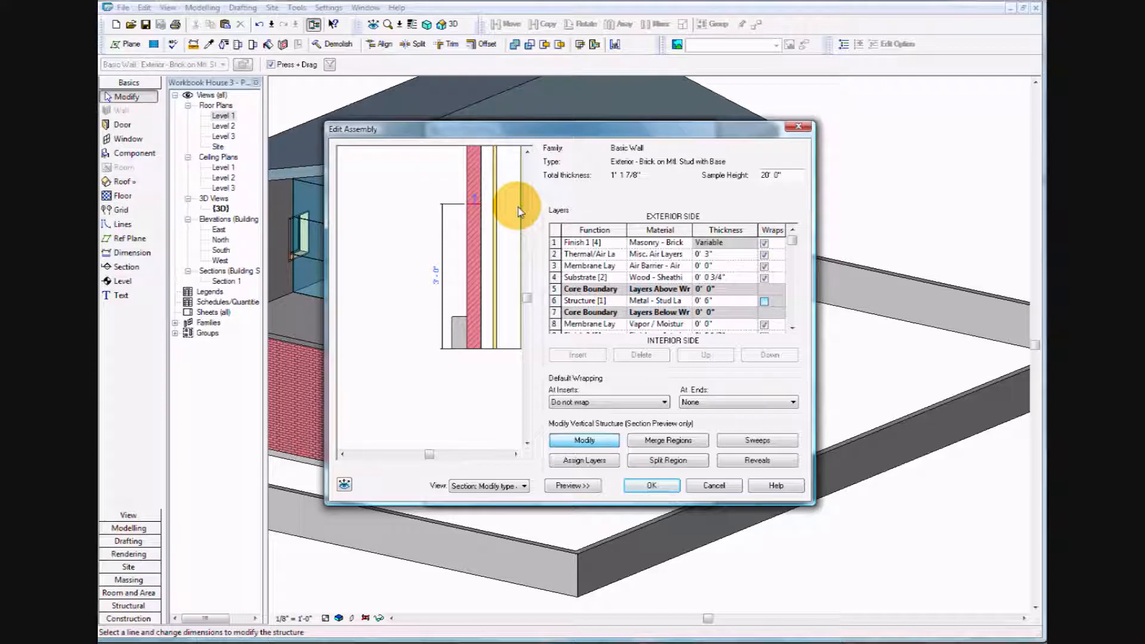
{"action": "left_click", "coordinate": [671, 492]}
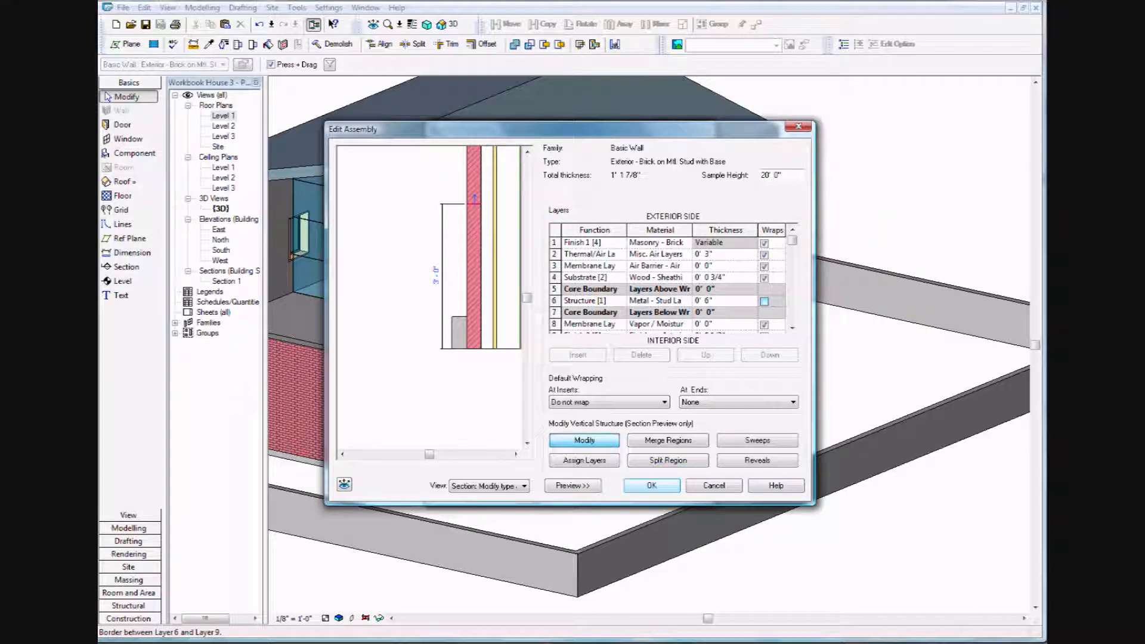
- Insert a new layer on the exterior side of the brick finish and set its function to Finish 2 [5]
{"action": "left_click", "coordinate": [625, 242]}
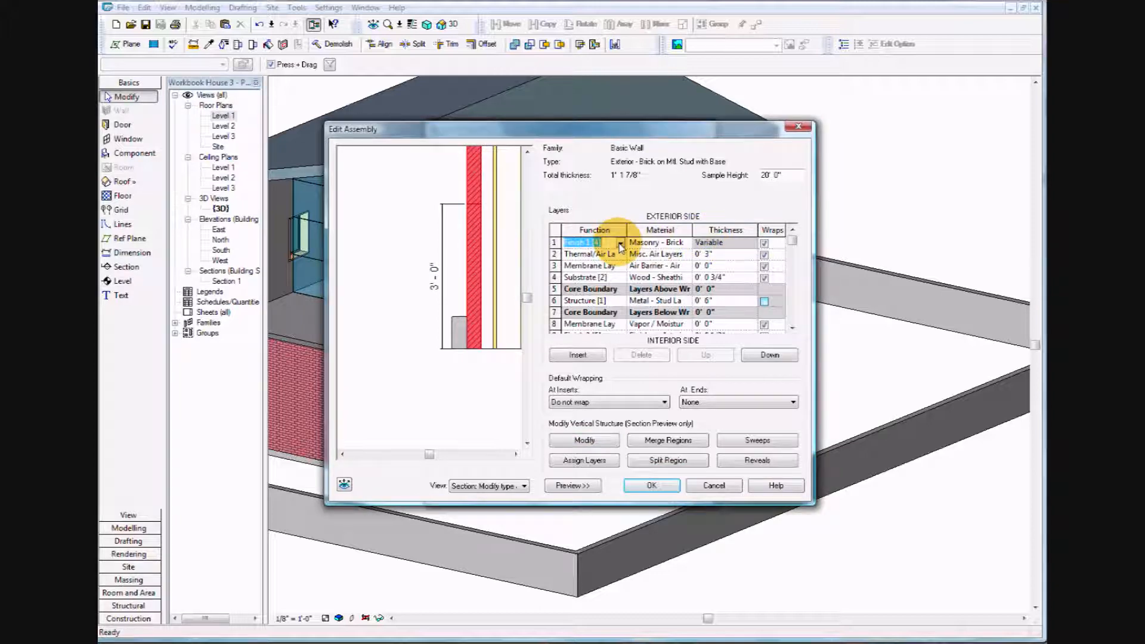
{"action": "left_click", "coordinate": [620, 243]}
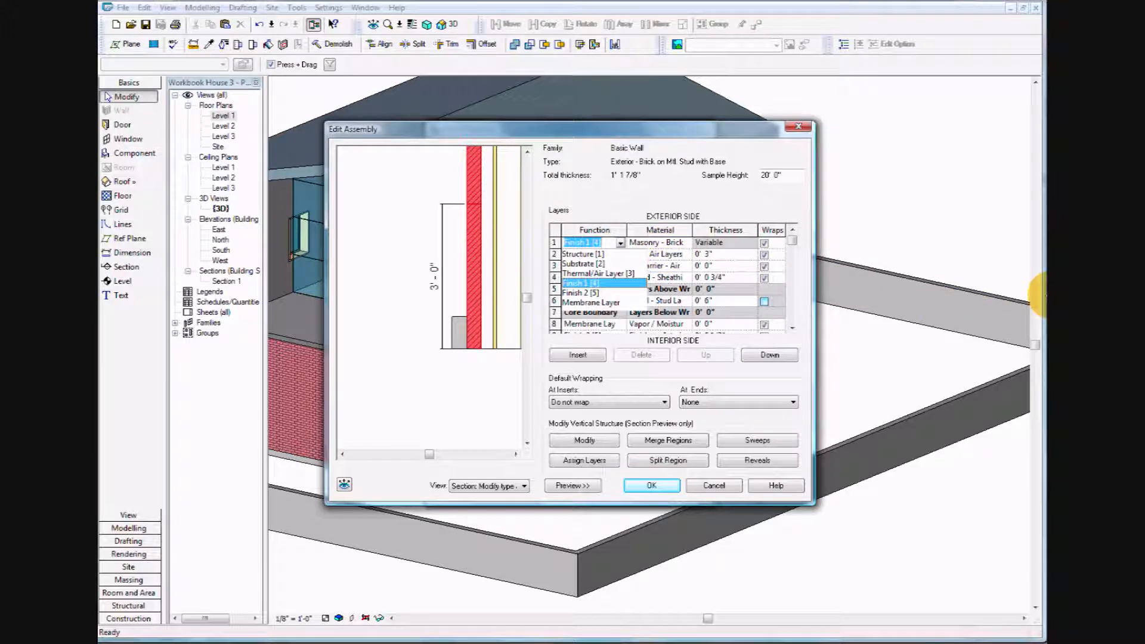
{"action": "key", "text": "Escape"}
{"action": "left_click", "coordinate": [577, 355]}
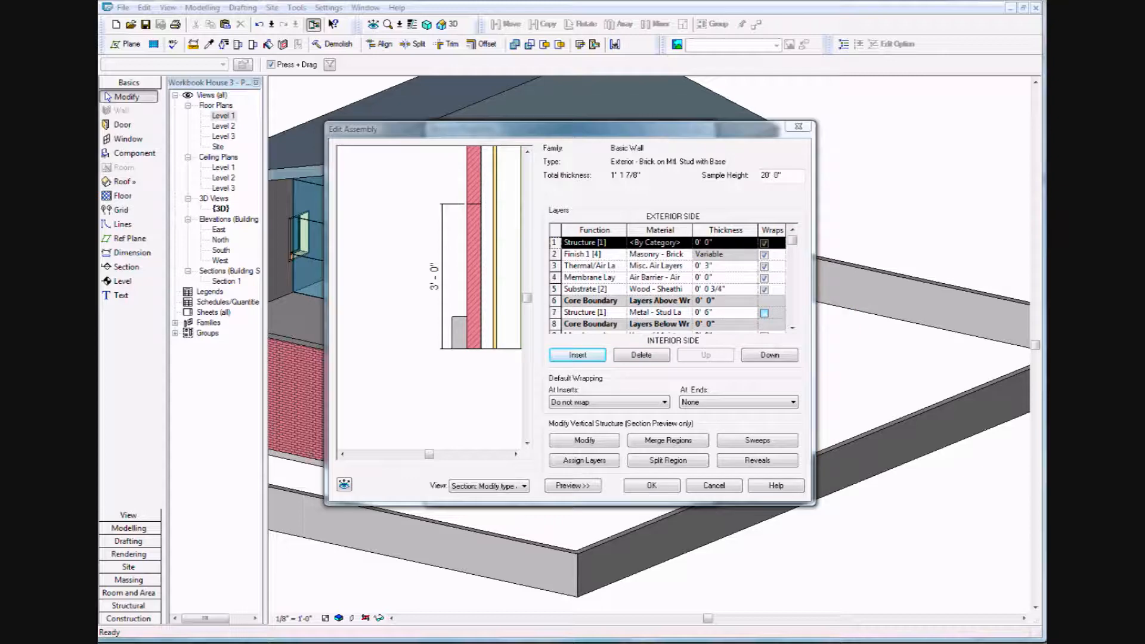
{"action": "left_click", "coordinate": [598, 243]}
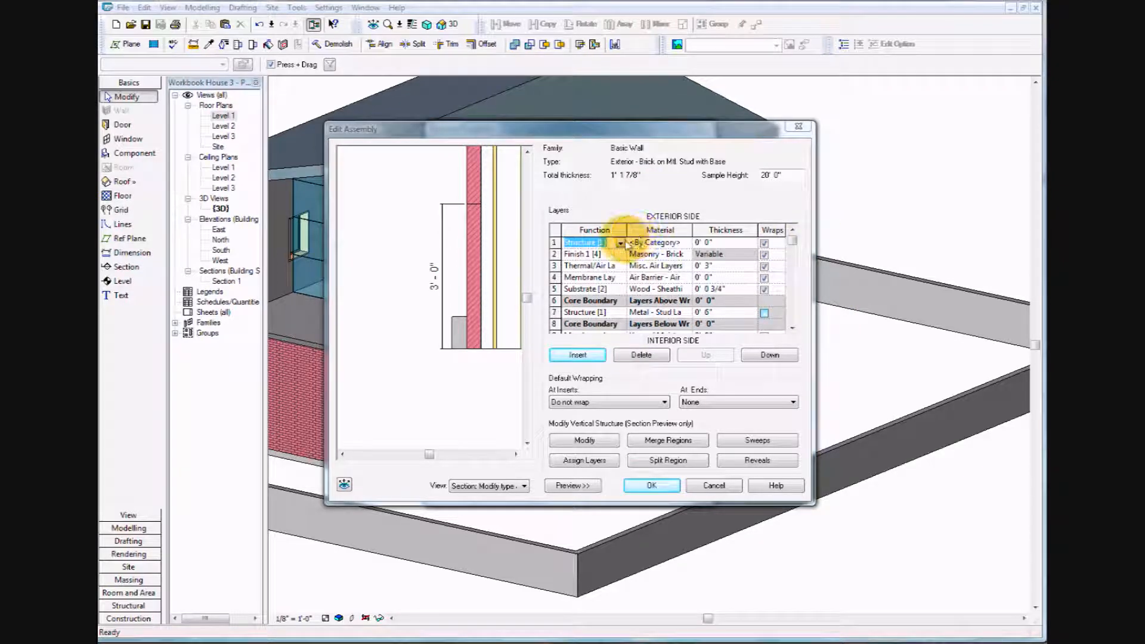
{"action": "left_click", "coordinate": [620, 243]}
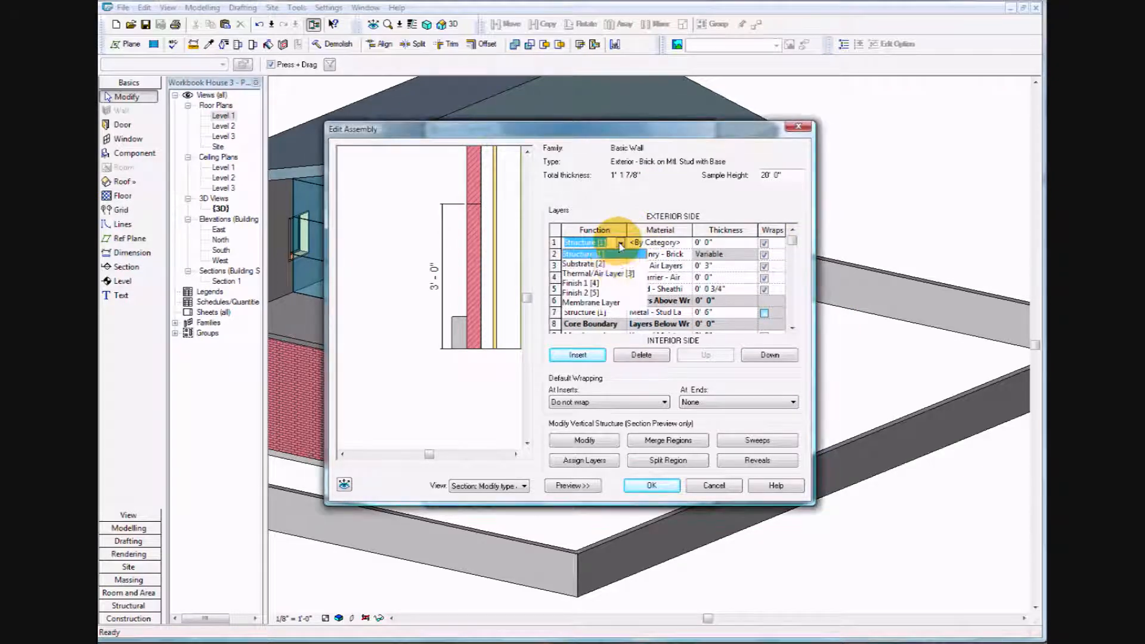
{"action": "left_click", "coordinate": [614, 293]}
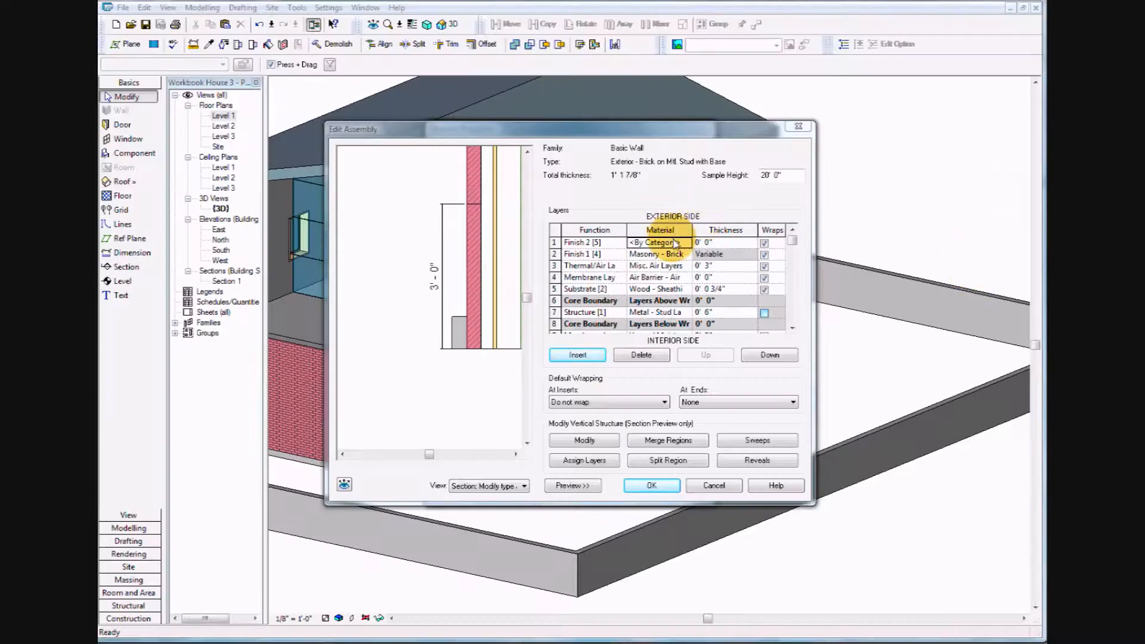
- Assign the material Concrete - Cast-in-Place Concrete to the new Finish 2 [5] layer
{"action": "left_click", "coordinate": [668, 242]}
{"action": "left_click", "coordinate": [687, 243]}
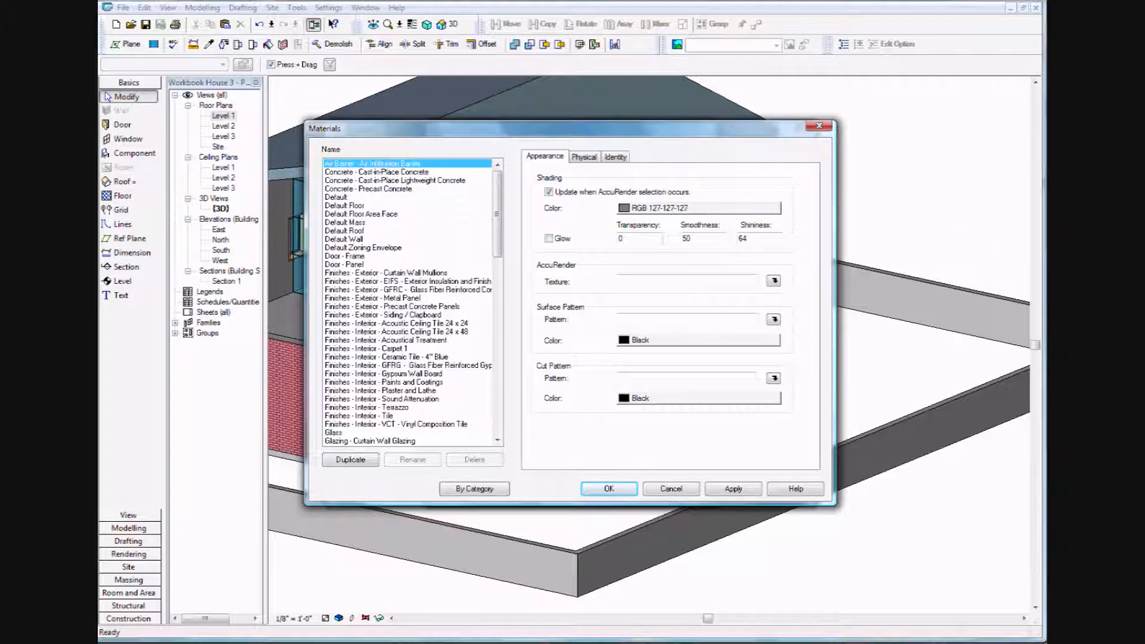
{"action": "left_click", "coordinate": [393, 172]}
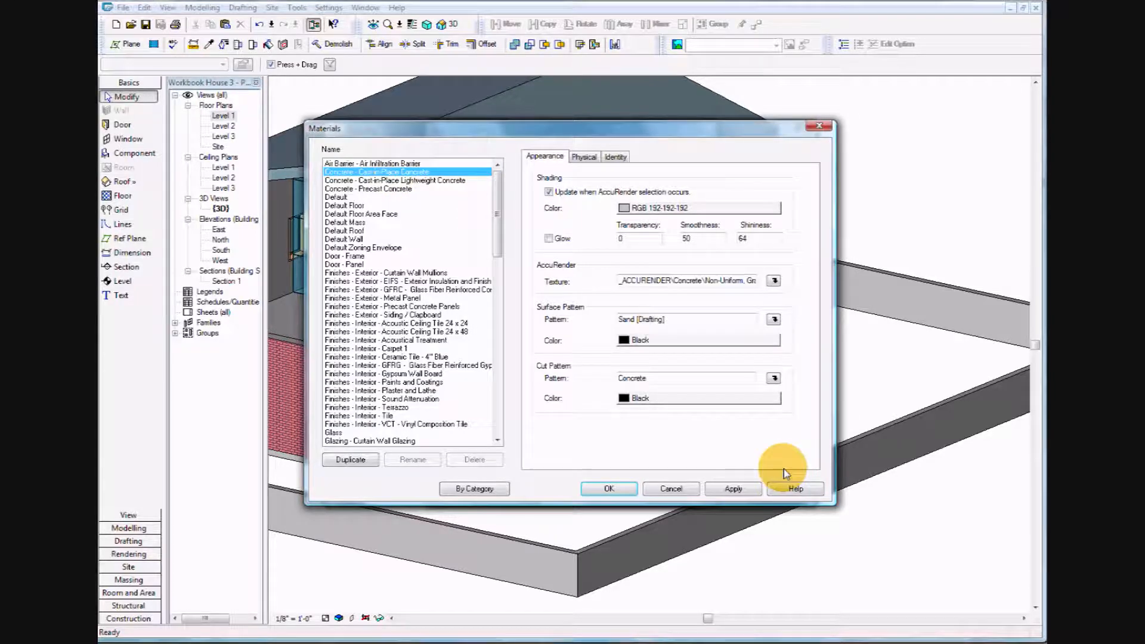
{"action": "left_click", "coordinate": [609, 489]}
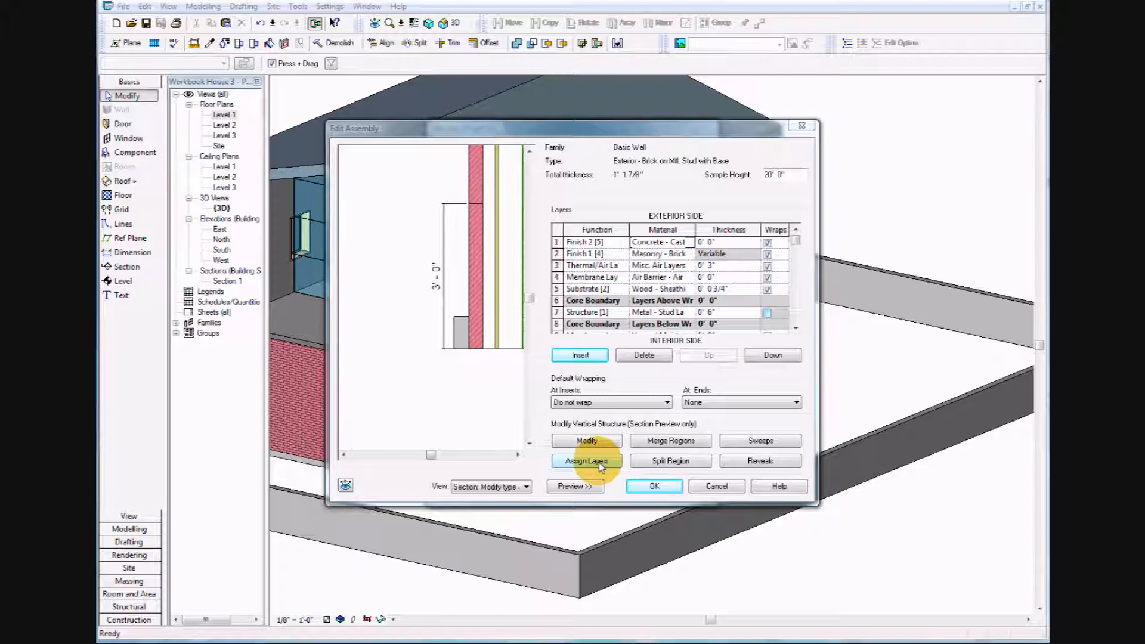
- Assign the concrete Finish 2 [5] layer to the region below the split and accept the wall assembly and type properties
{"action": "left_click", "coordinate": [600, 464]}
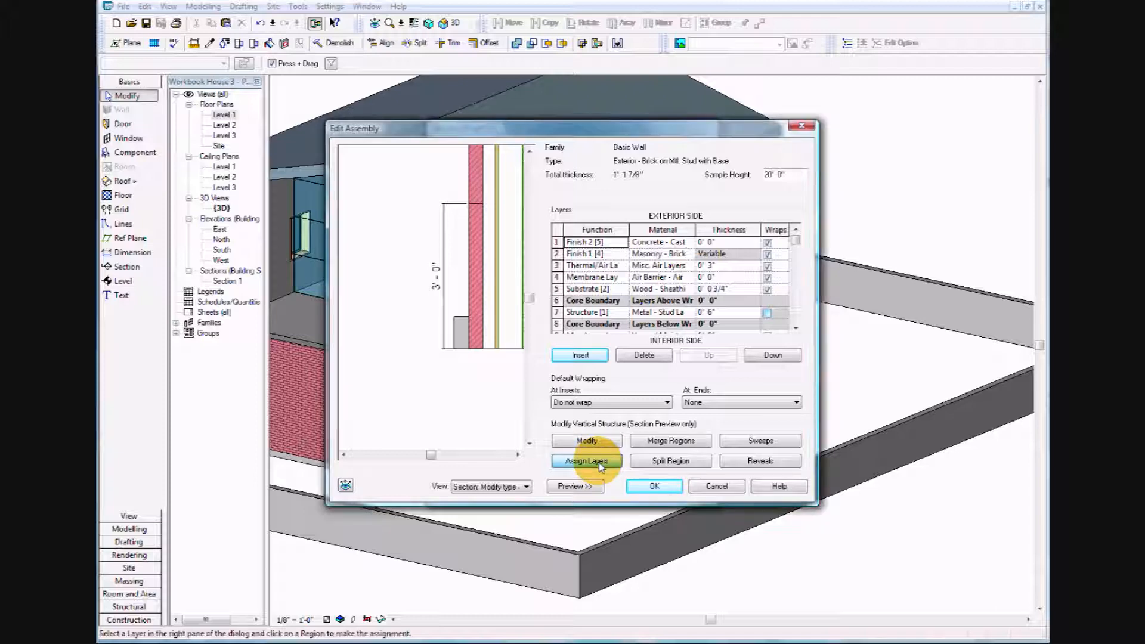
{"action": "left_click", "coordinate": [475, 288]}
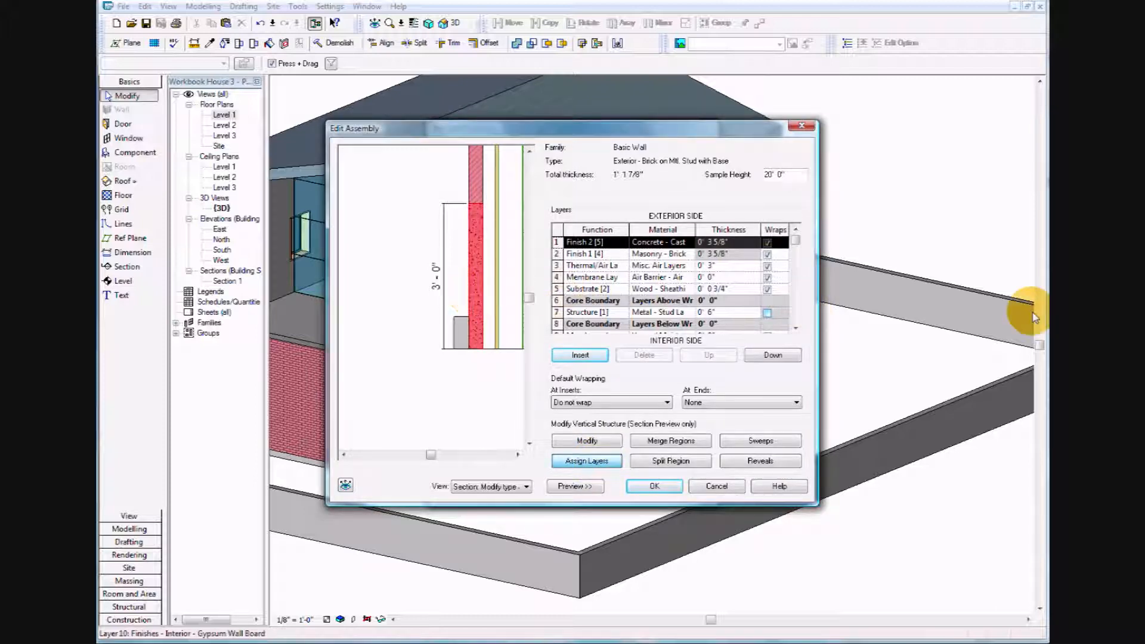
{"action": "left_click", "coordinate": [650, 487]}
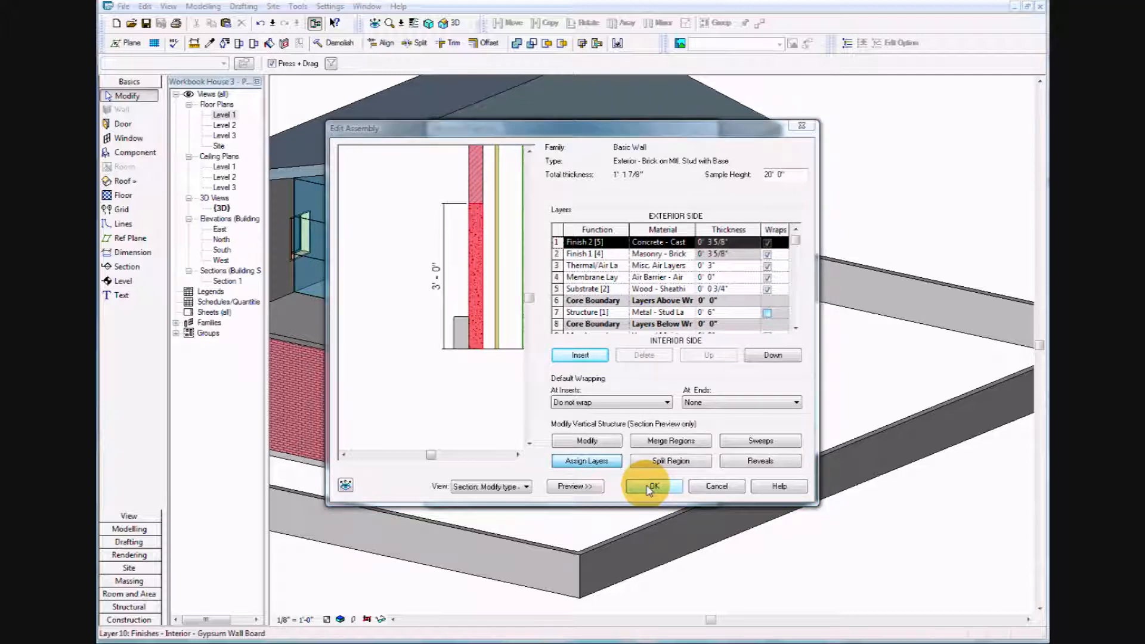
{"action": "left_click", "coordinate": [652, 487]}
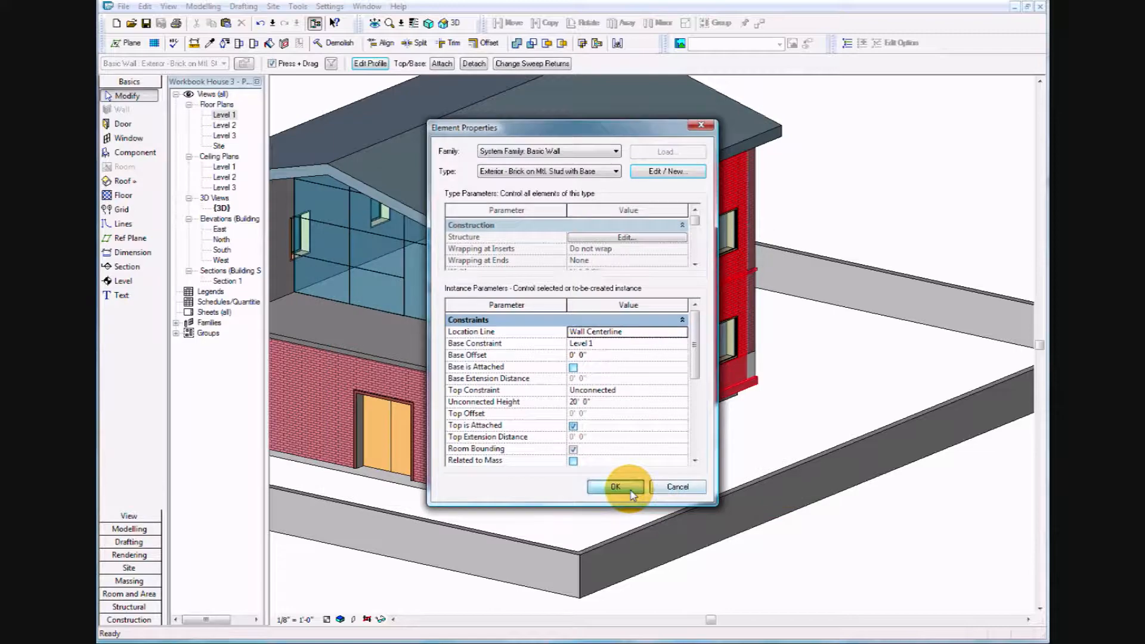
- Apply the Exterior - Brick on Mtl. Stud with Base type to the selected wall
{"action": "left_click", "coordinate": [615, 486]}
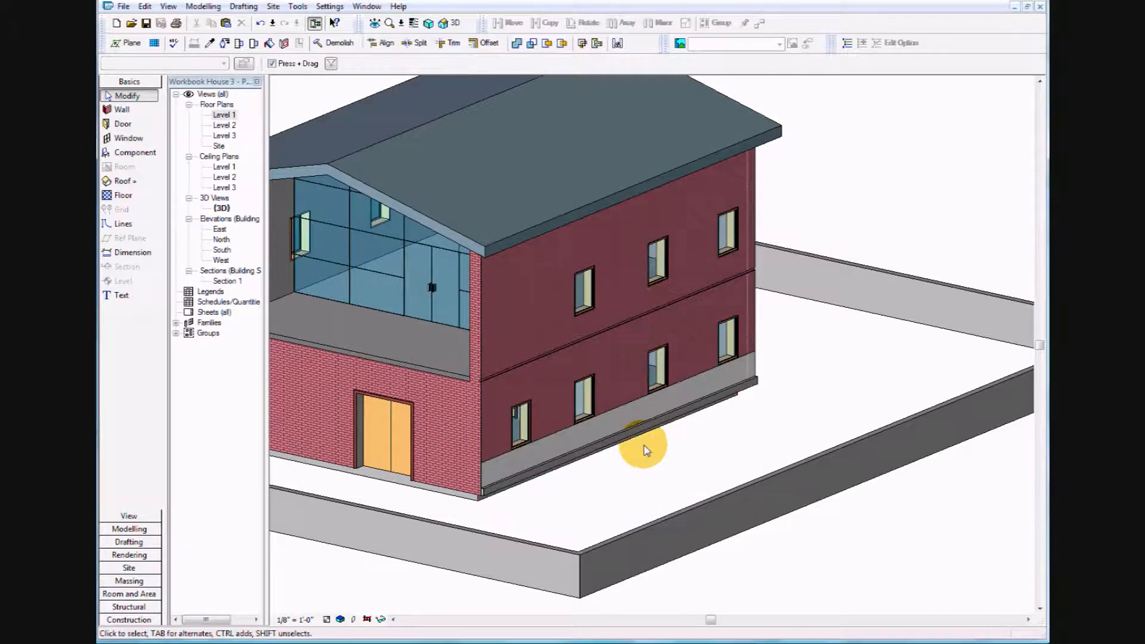
{"action": "scroll", "coordinate": [644, 450], "scroll_direction": "up", "scroll_amount": 3}
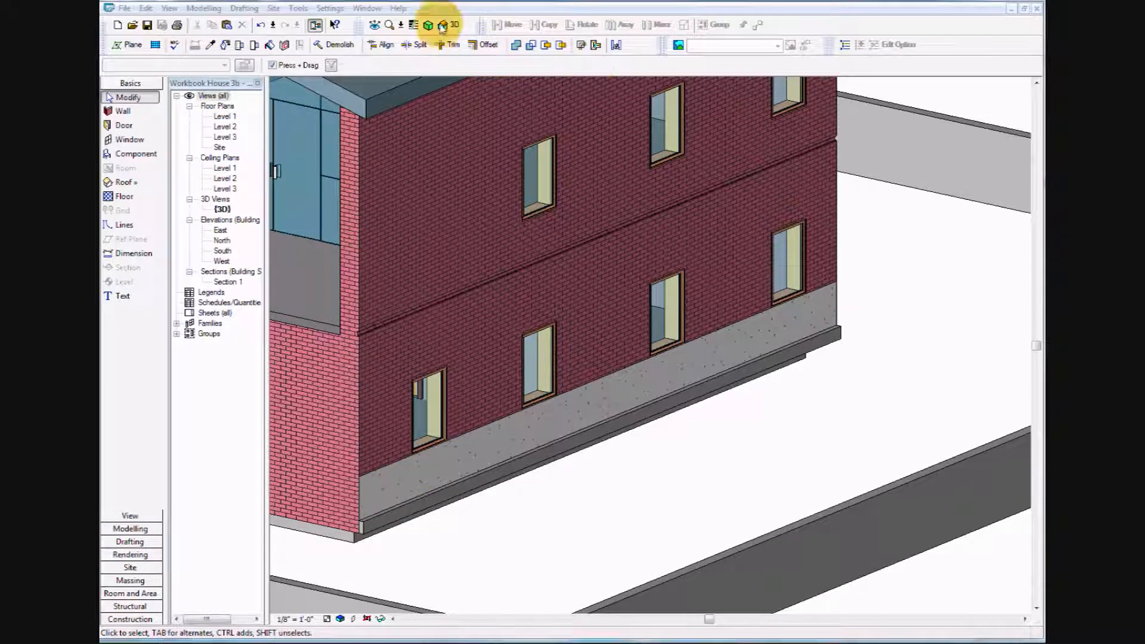
- Change the two adjoining Exterior - Brick on Mtl. Stud walls on the building's other side to the Exterior - Brick on Mtl. Stud with Base type
{"action": "left_click", "coordinate": [374, 24]}
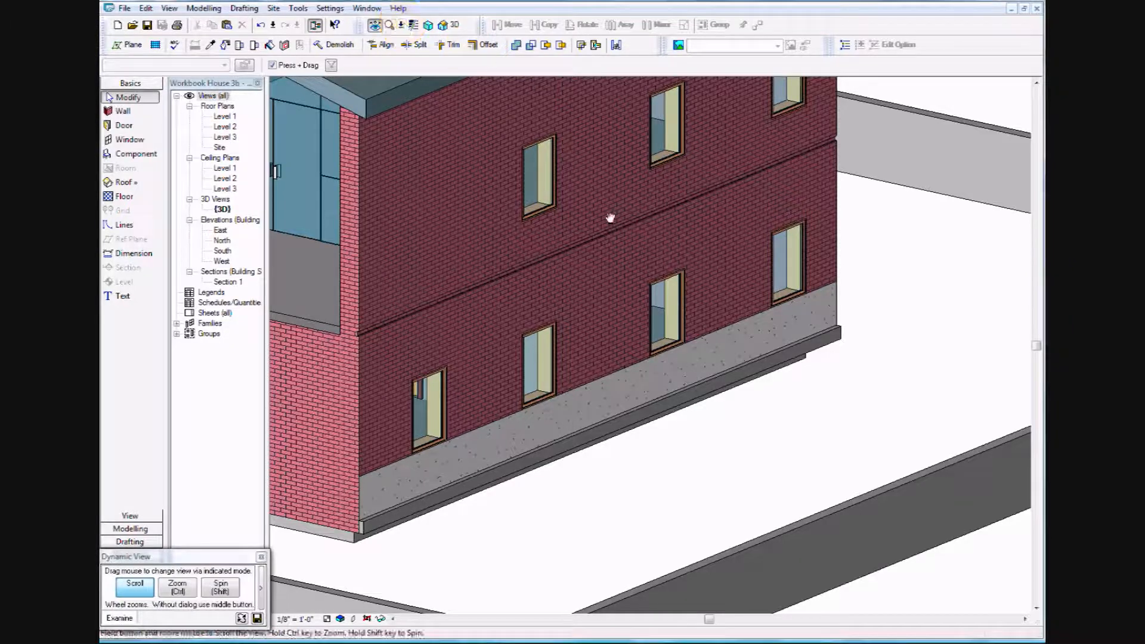
{"action": "left_click", "coordinate": [221, 587]}
{"action": "left_click_drag", "start_coordinate": [787, 256], "coordinate": [466, 415]}
{"action": "left_click_drag", "start_coordinate": [530, 358], "coordinate": [486, 322]}
{"action": "key", "text": "Escape"}
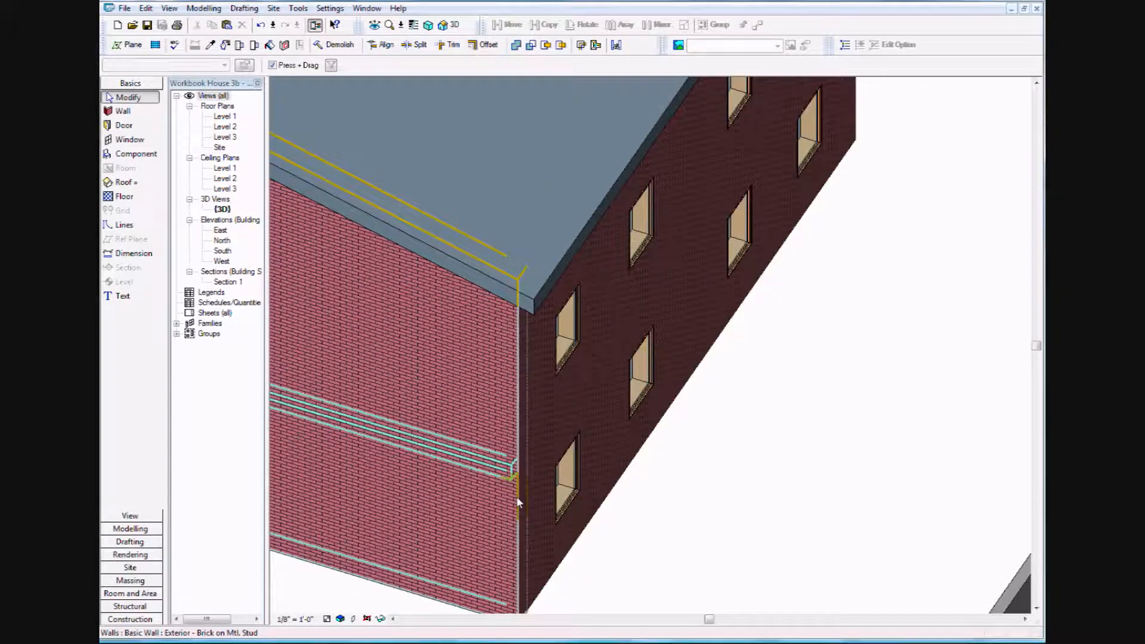
{"action": "left_click", "coordinate": [517, 506]}
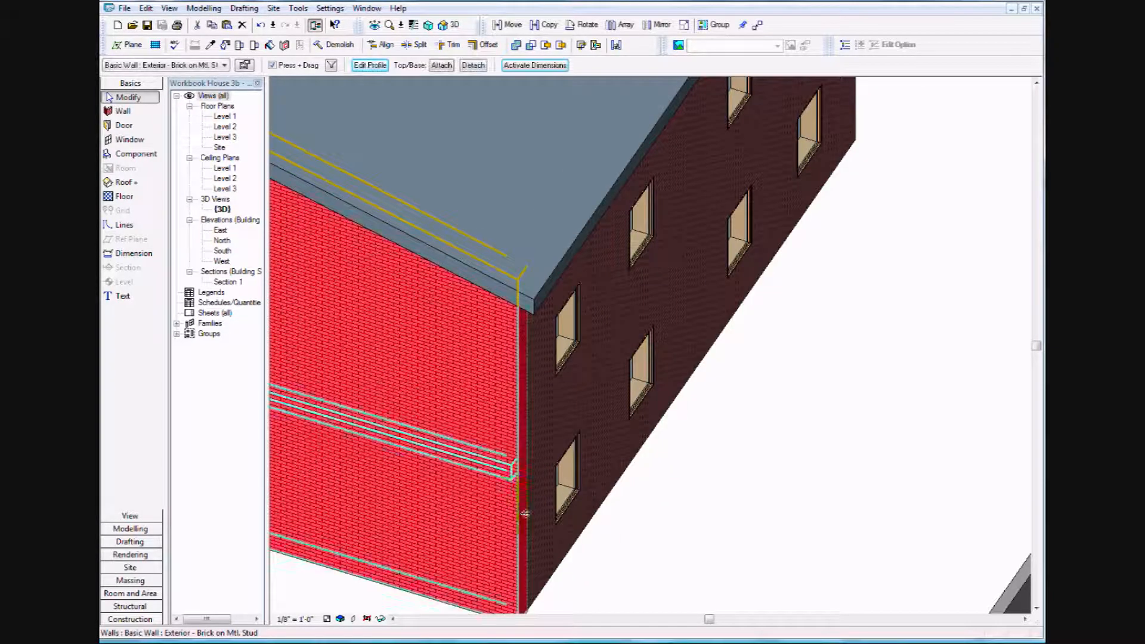
{"action": "left_click", "coordinate": [557, 557], "text": "ctrl"}
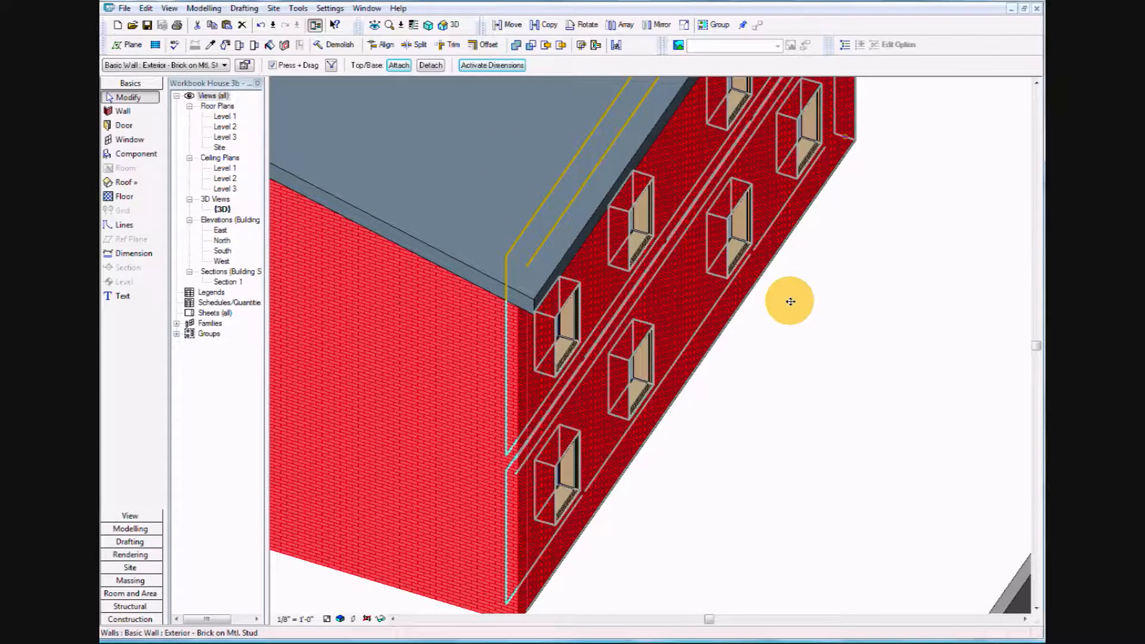
{"action": "right_click", "coordinate": [683, 276]}
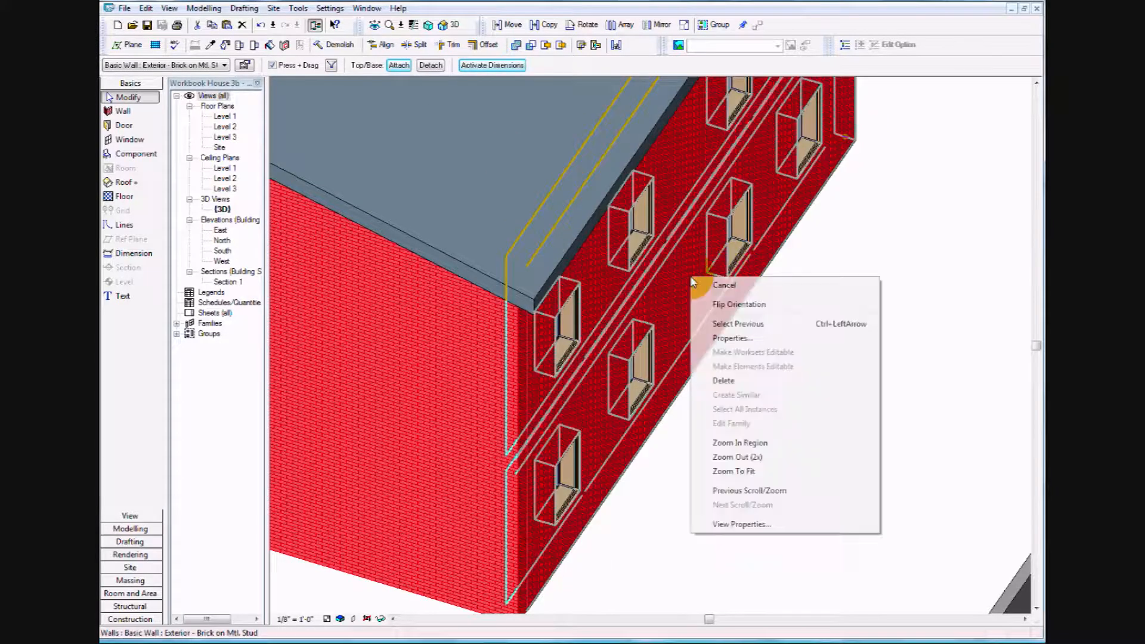
{"action": "left_click", "coordinate": [765, 340]}
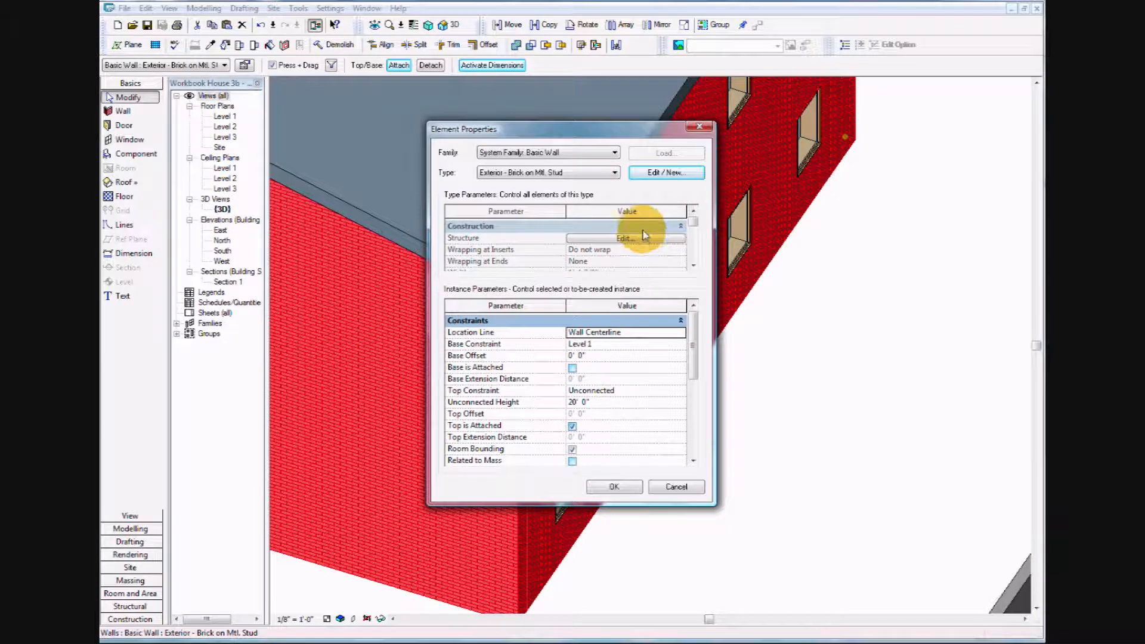
{"action": "left_click", "coordinate": [656, 173]}
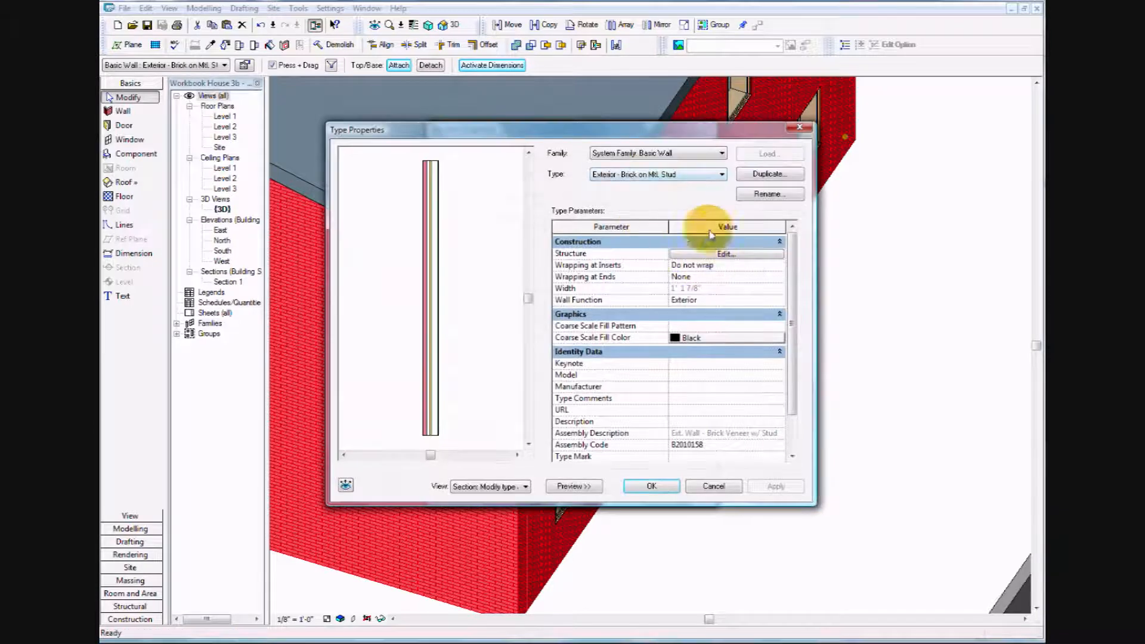
{"action": "left_click", "coordinate": [722, 175]}
{"action": "left_click", "coordinate": [695, 207]}
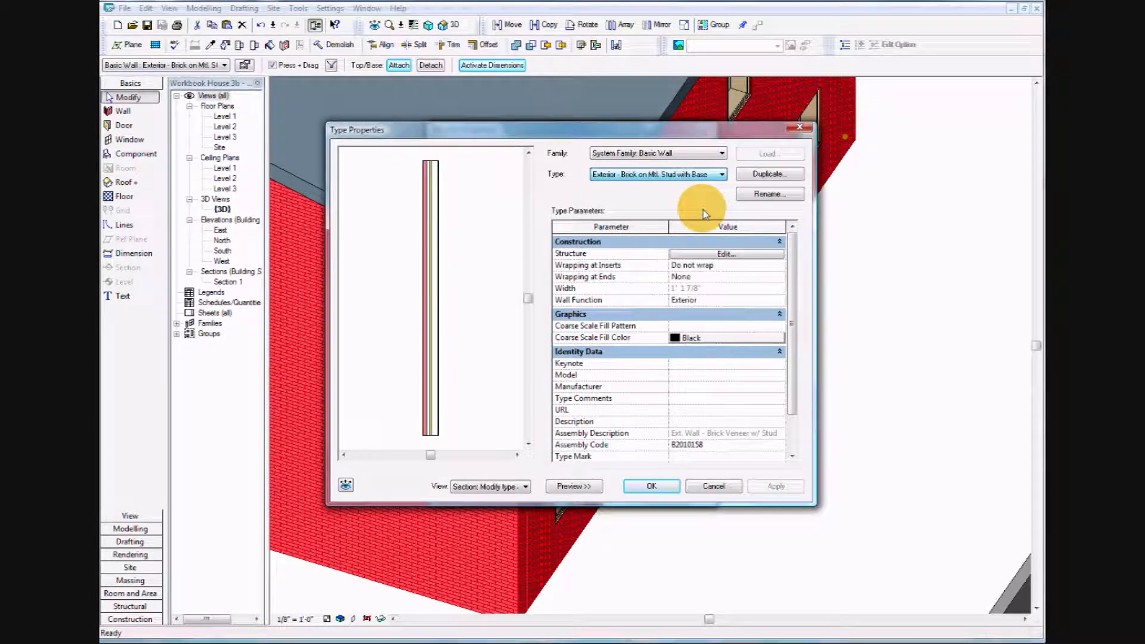
{"action": "left_click", "coordinate": [653, 487]}
{"action": "left_click", "coordinate": [637, 489]}
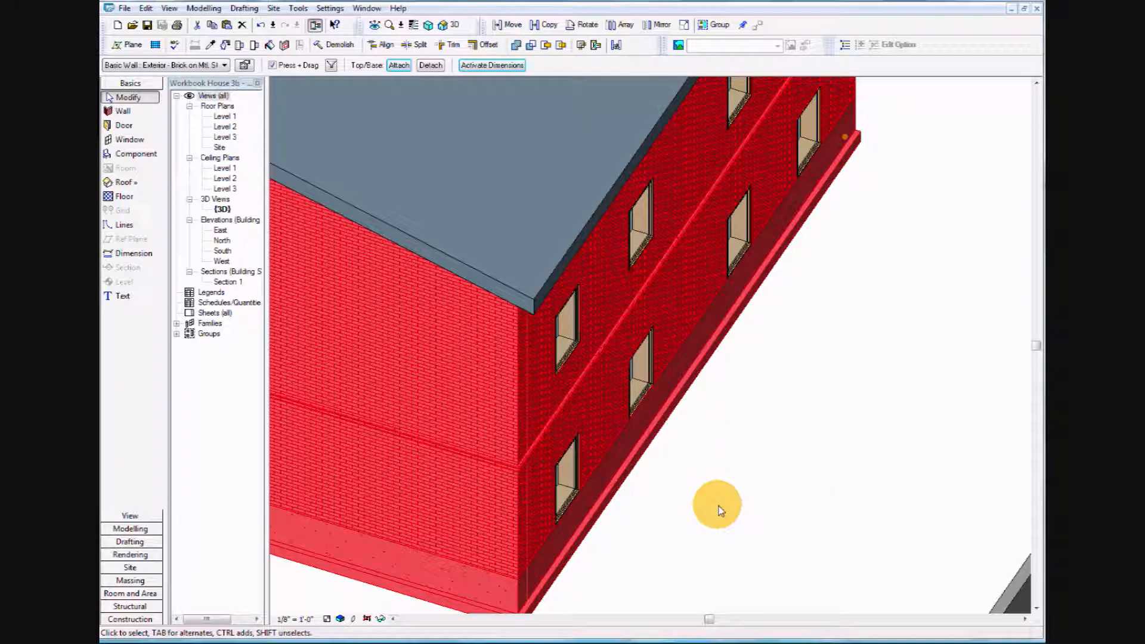
{"action": "left_click", "coordinate": [718, 508]}
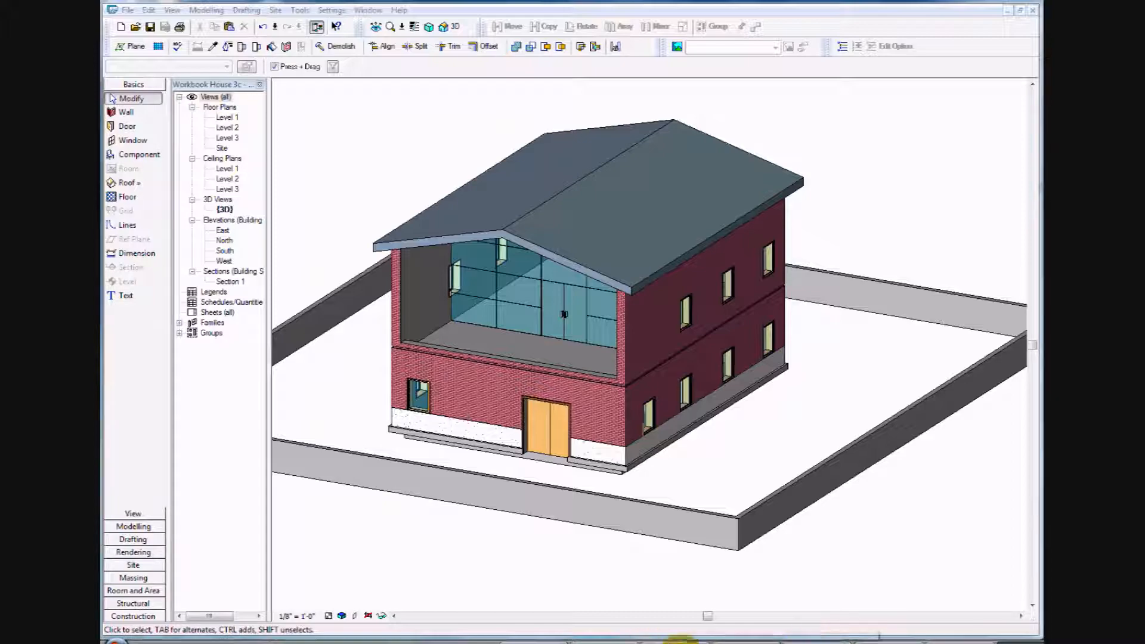
- Switch to the PDF workbook, read the instructions for loading and changing window families, and return to the Revit model
{"action": "left_click", "coordinate": [680, 641]}
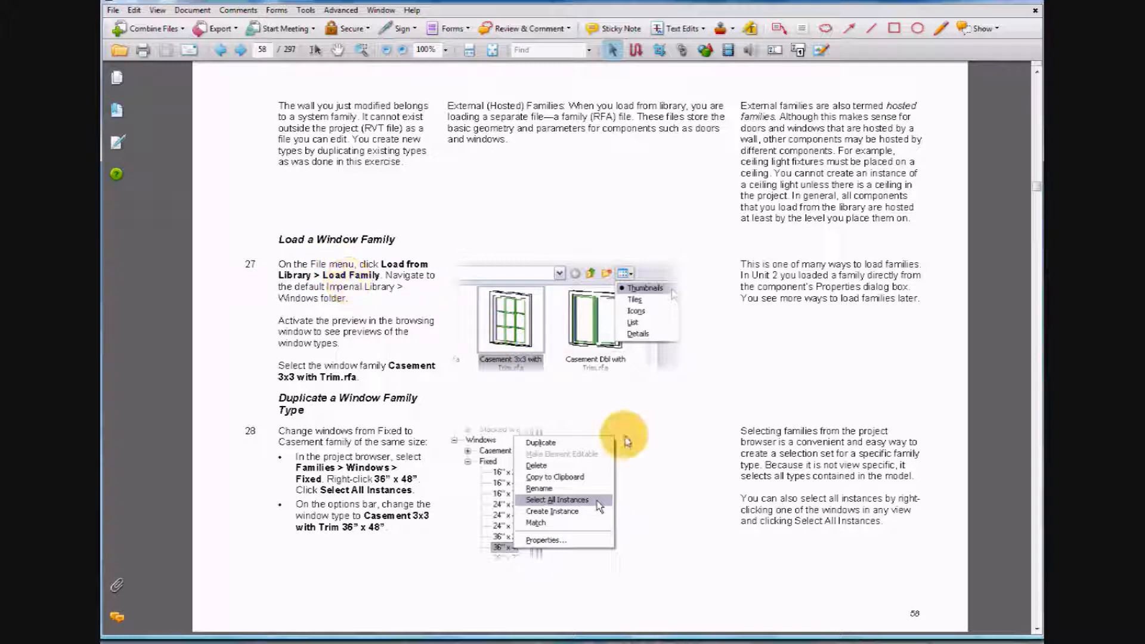
{"action": "left_click", "coordinate": [808, 639]}
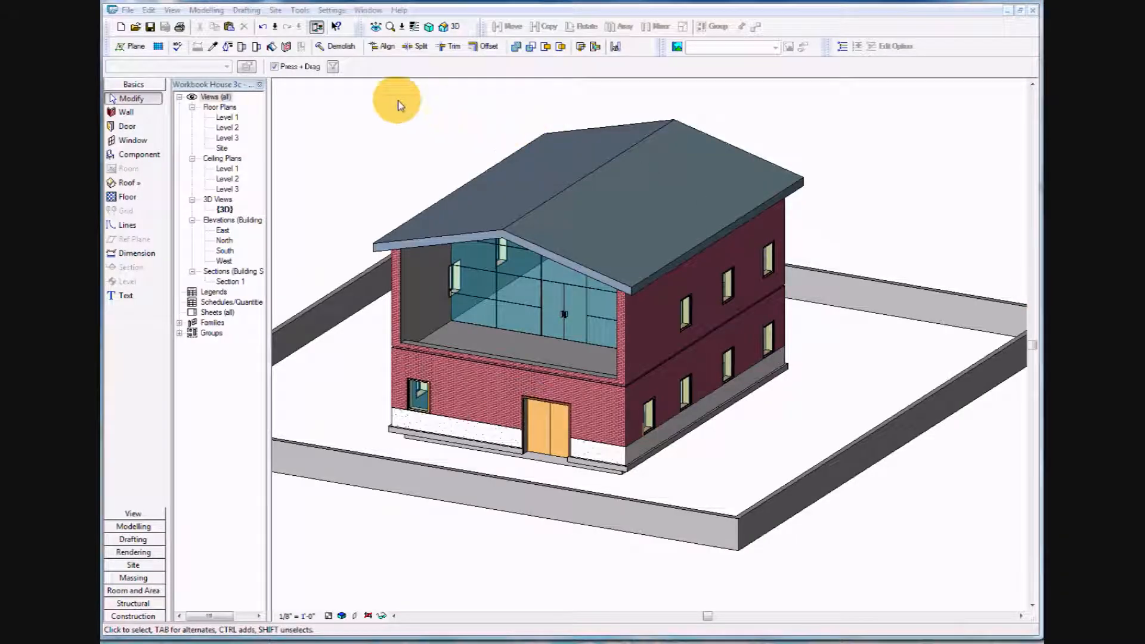
{"action": "left_click", "coordinate": [149, 11]}
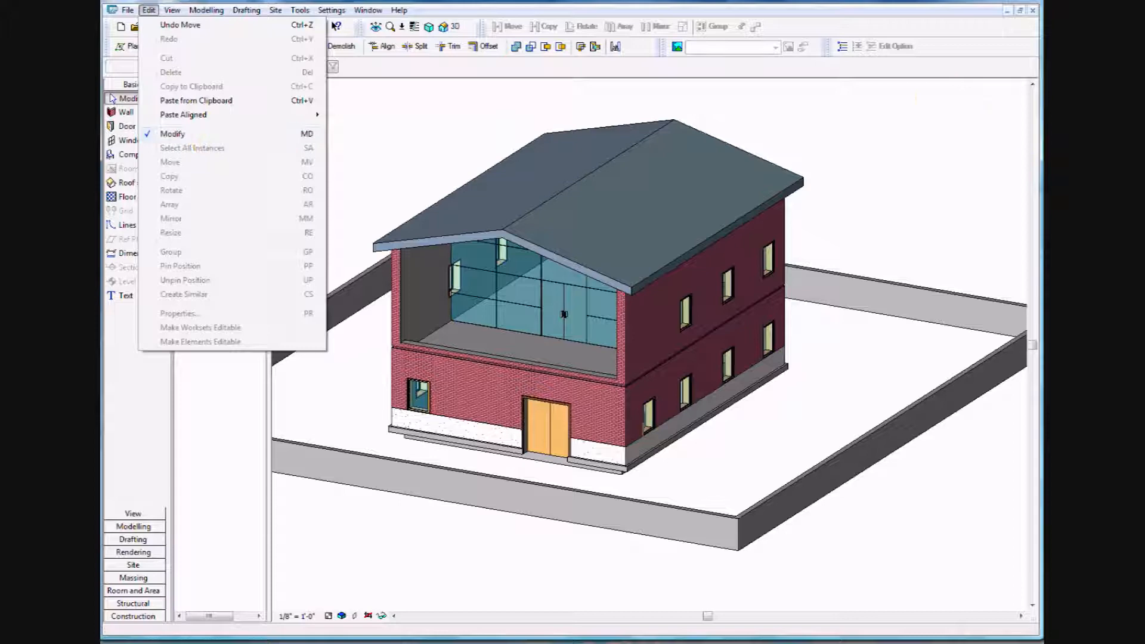
{"action": "left_click", "coordinate": [1065, 290]}
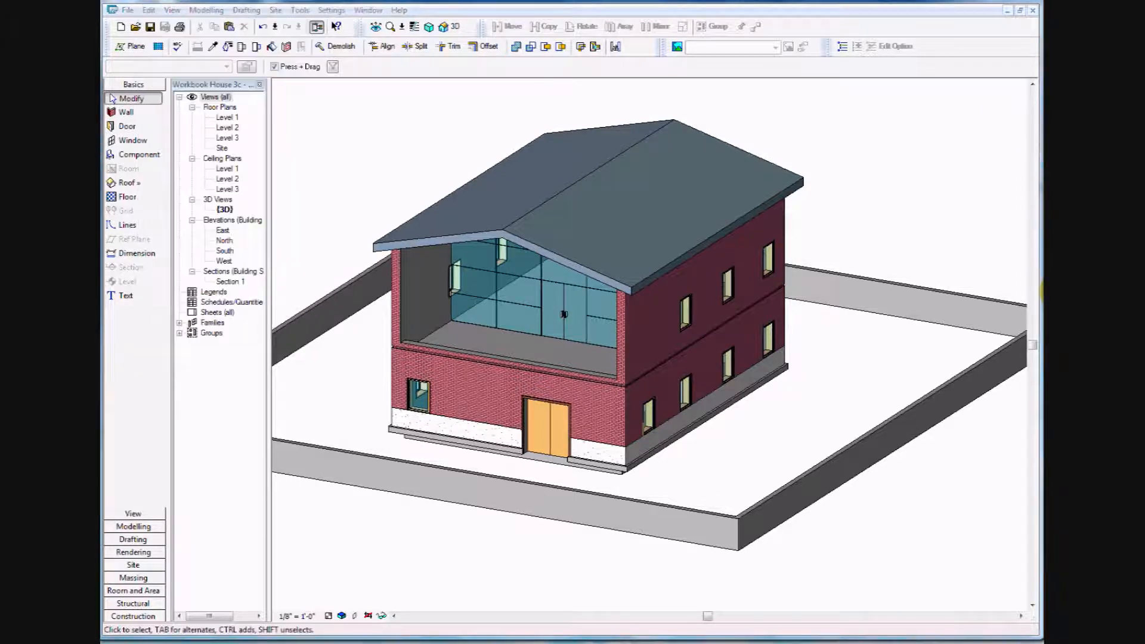
- Load the Casement 3x3 with Trim window family from the Windows folder of the Imperial Library
{"action": "left_click", "coordinate": [127, 10]}
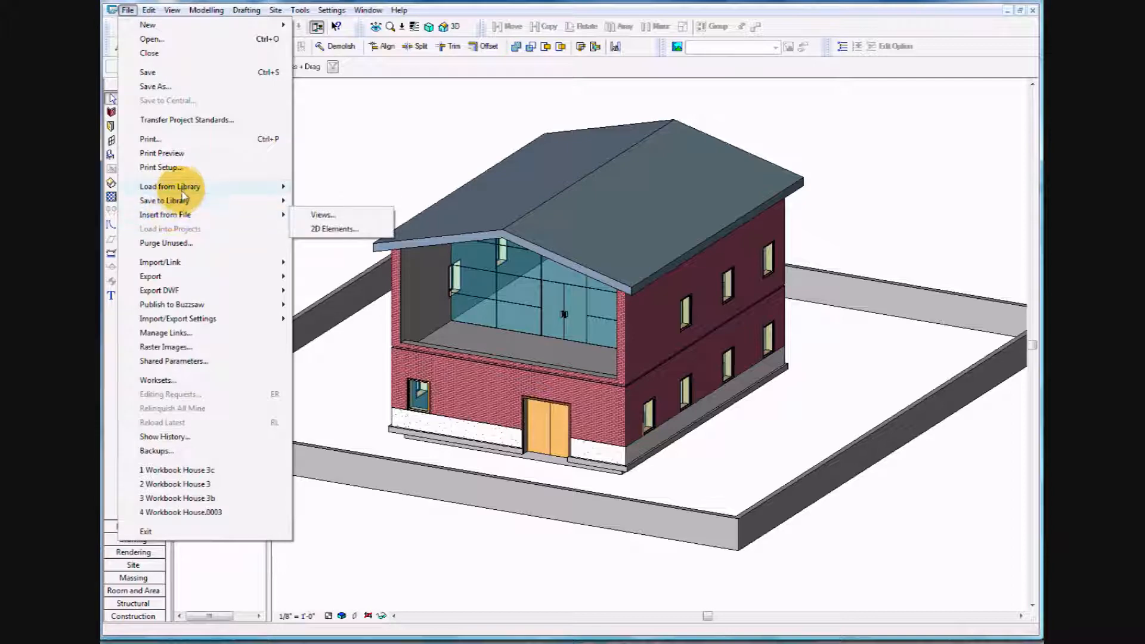
{"action": "mouse_move", "coordinate": [182, 188]}
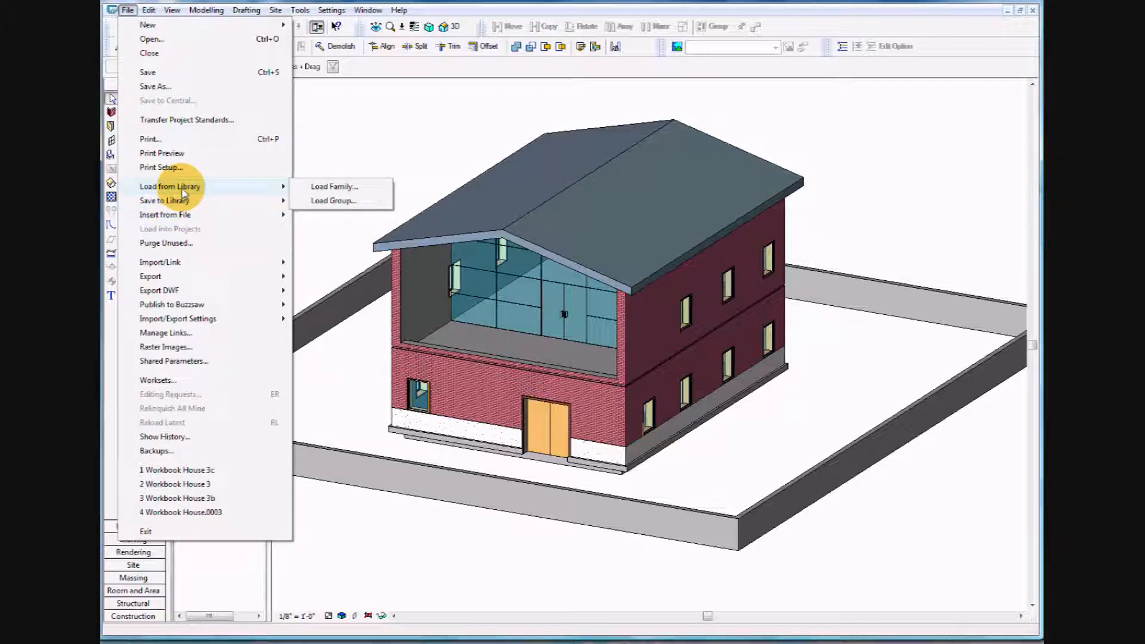
{"action": "left_click", "coordinate": [343, 190]}
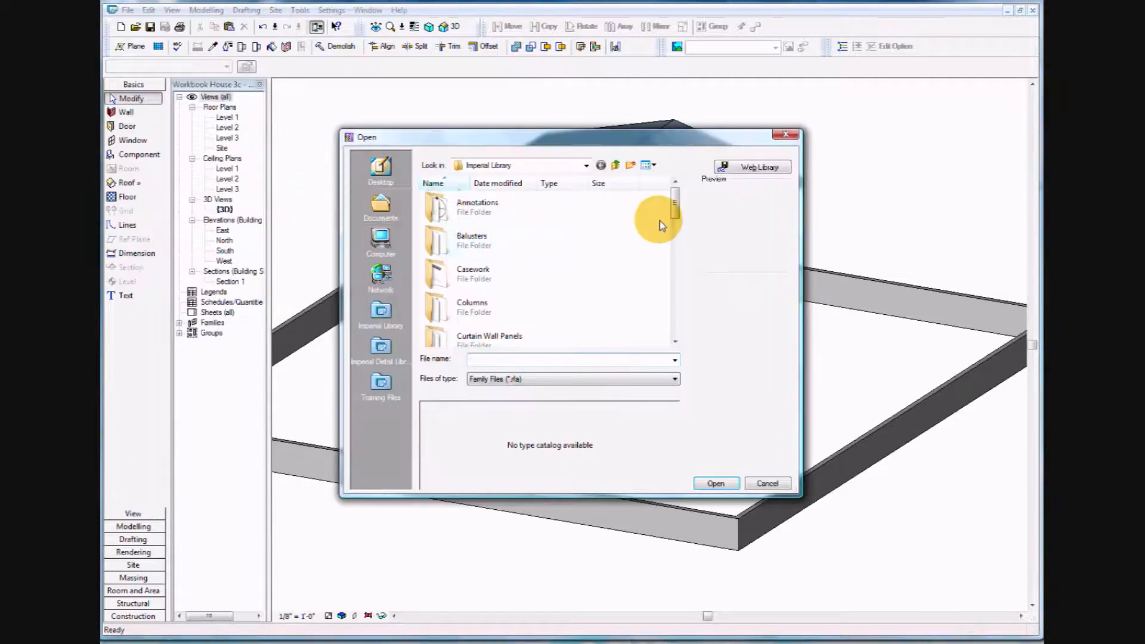
{"action": "left_click_drag", "start_coordinate": [678, 209], "coordinate": [692, 337]}
{"action": "double_click", "coordinate": [438, 329]}
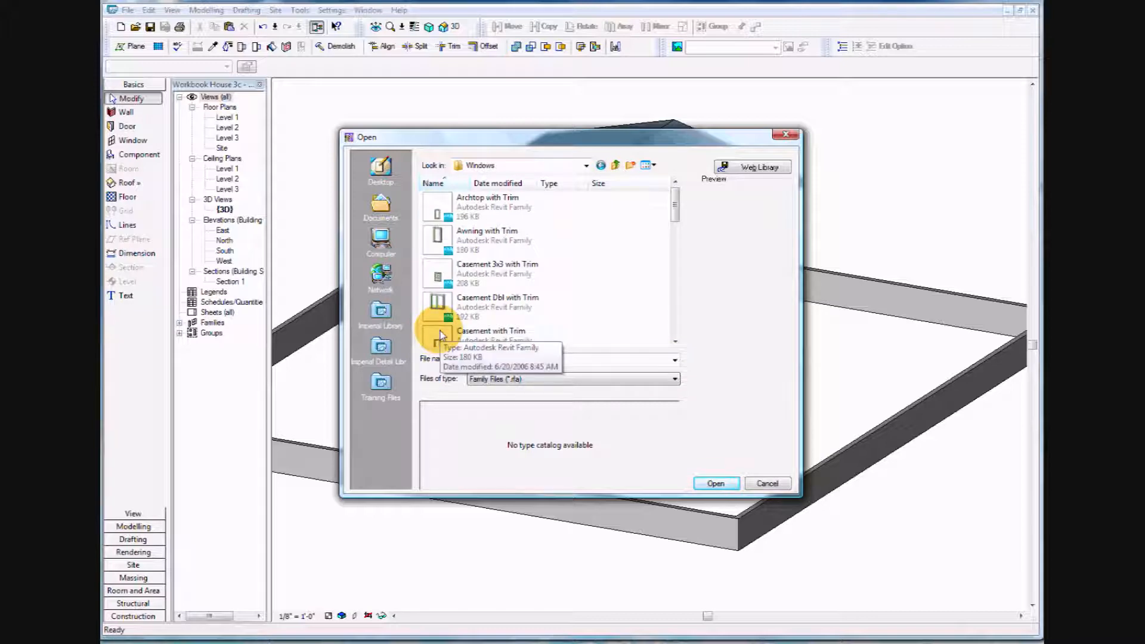
{"action": "left_click", "coordinate": [486, 282]}
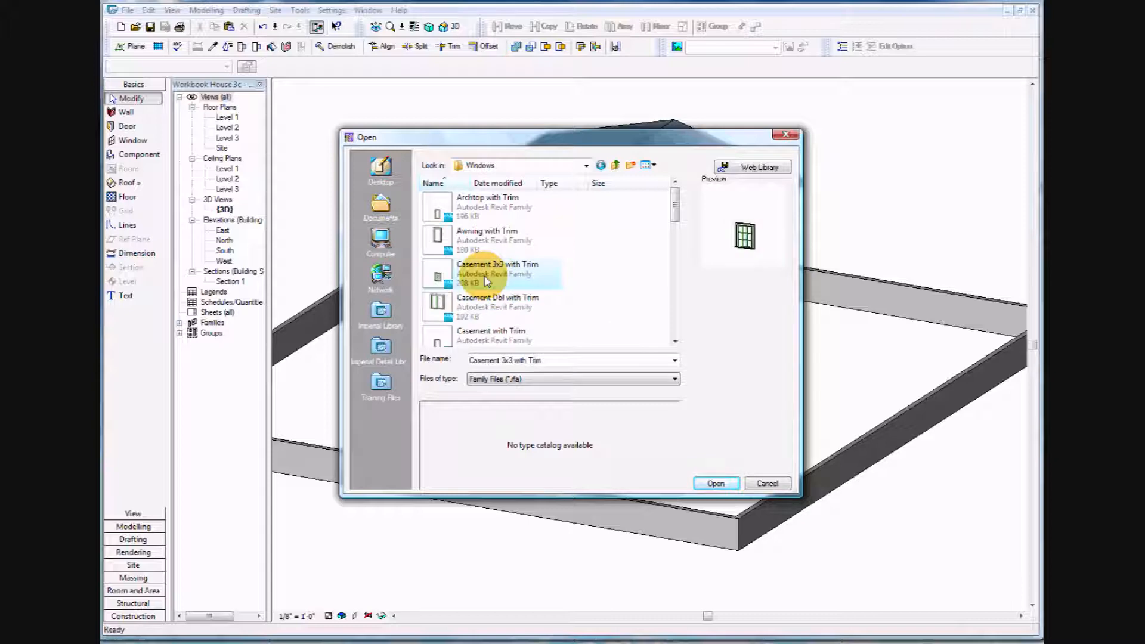
{"action": "left_click", "coordinate": [719, 484]}
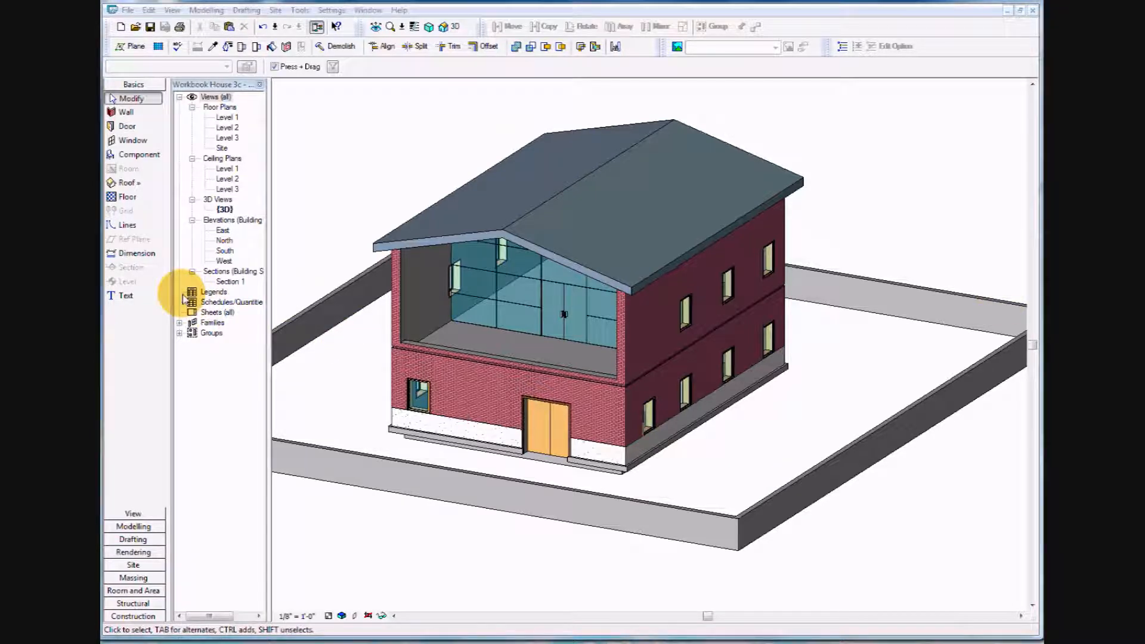
- Select all instances of the Fixed 36" x 48" window type through the project's Windows families
{"action": "left_click", "coordinate": [183, 327]}
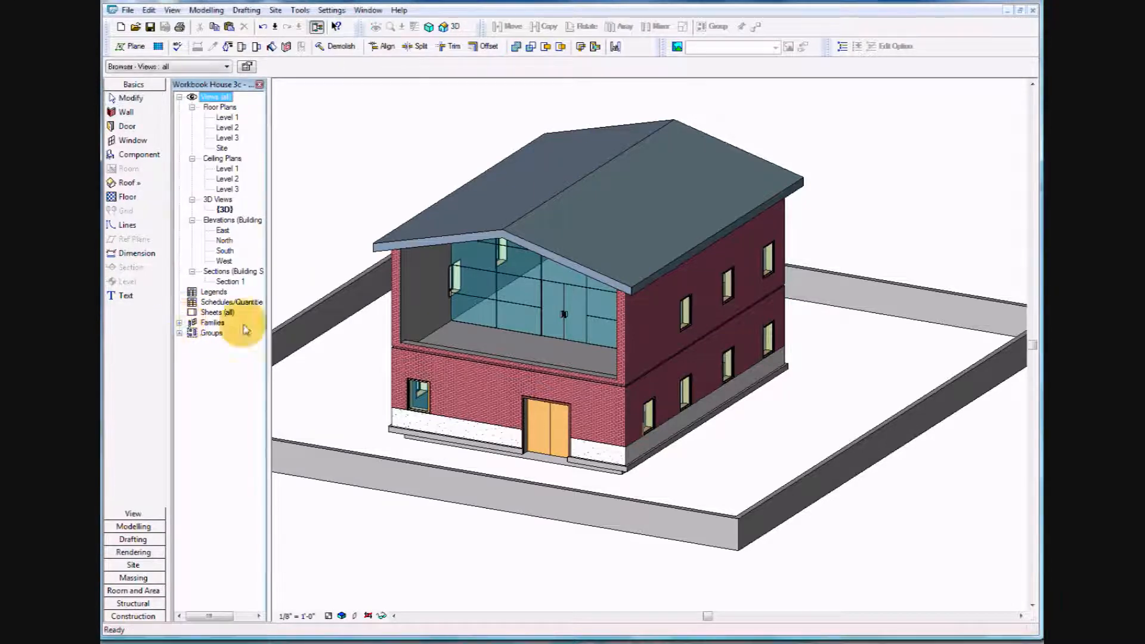
{"action": "left_click", "coordinate": [179, 323]}
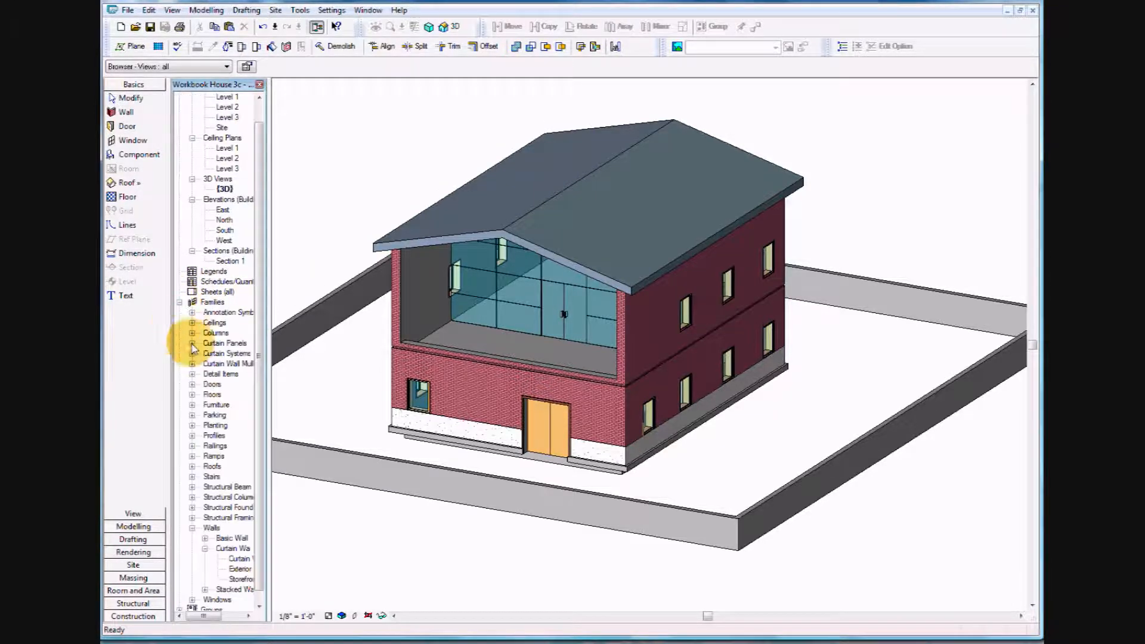
{"action": "left_click", "coordinate": [192, 528]}
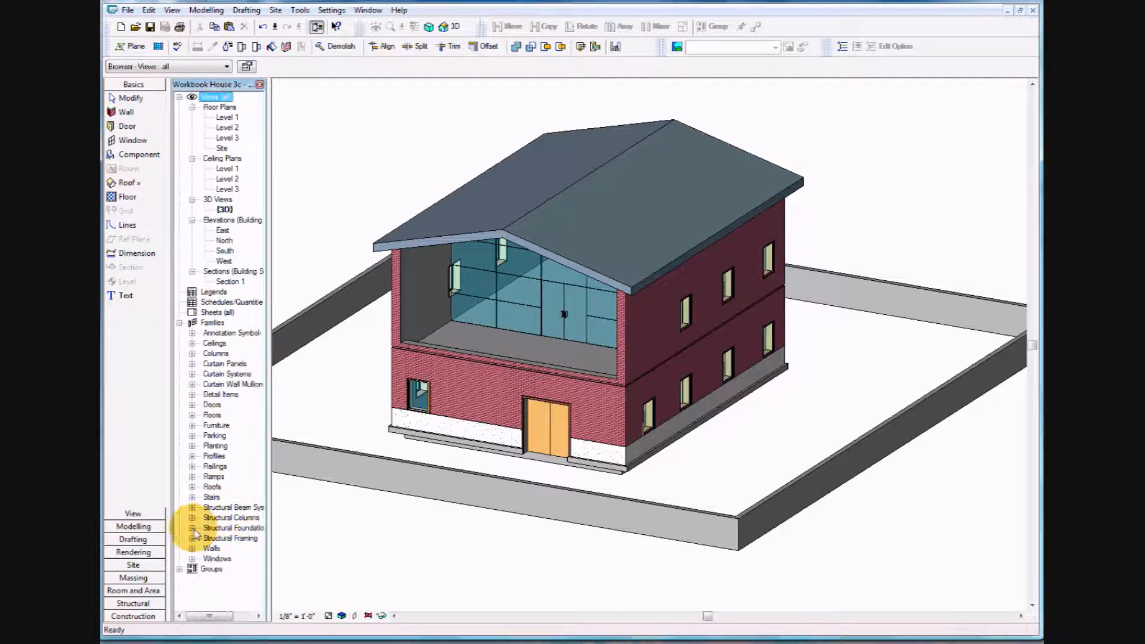
{"action": "left_click", "coordinate": [192, 558]}
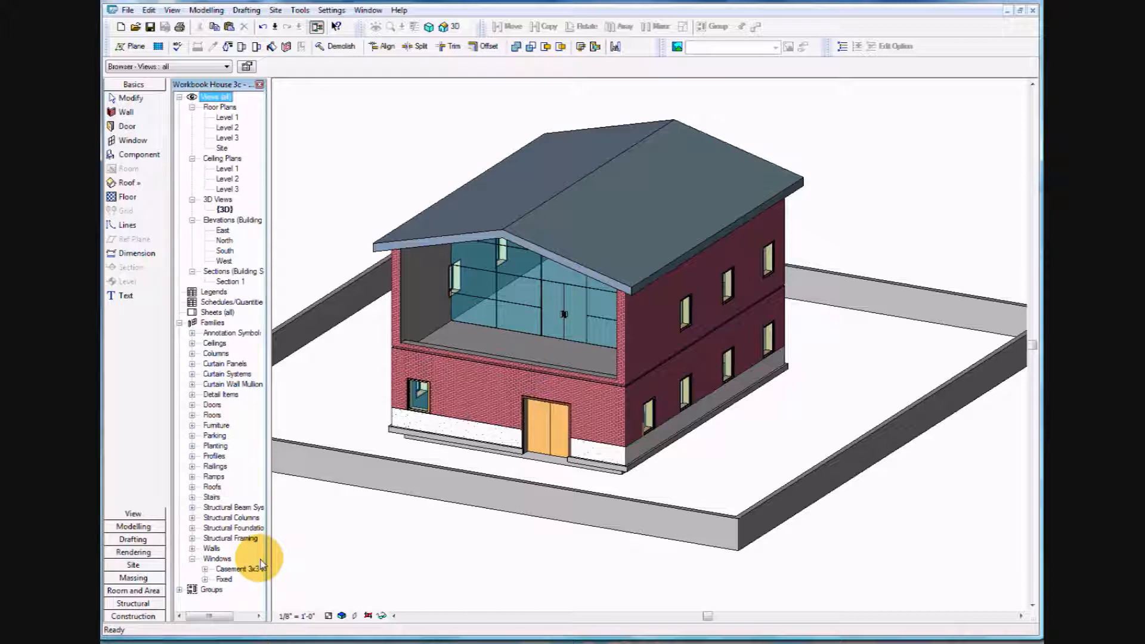
{"action": "left_click", "coordinate": [226, 579]}
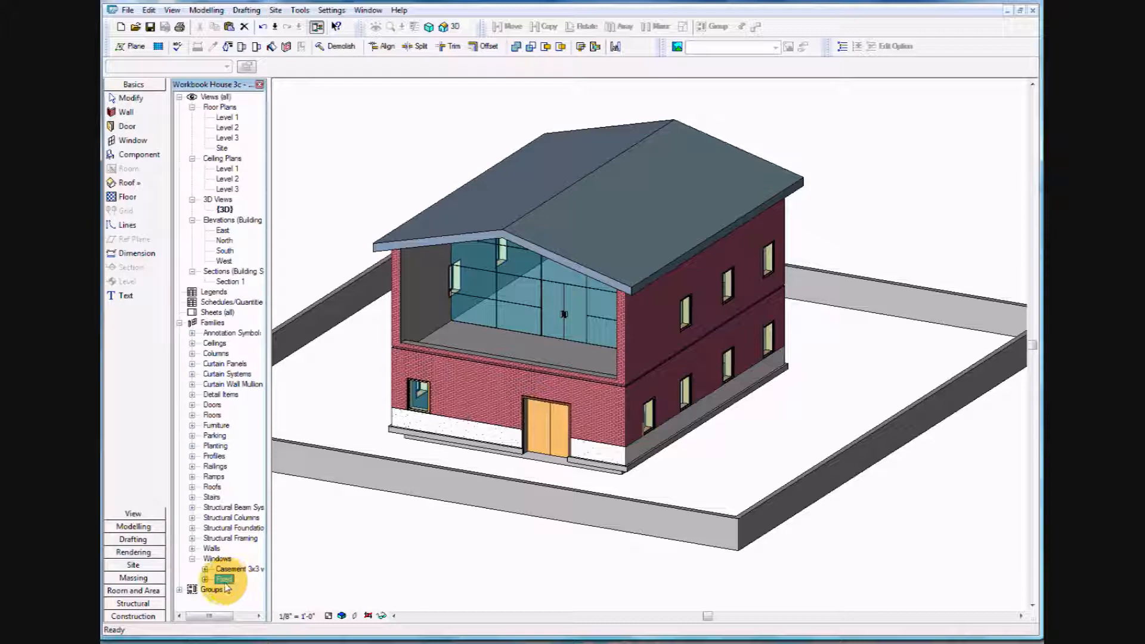
{"action": "left_click", "coordinate": [205, 579]}
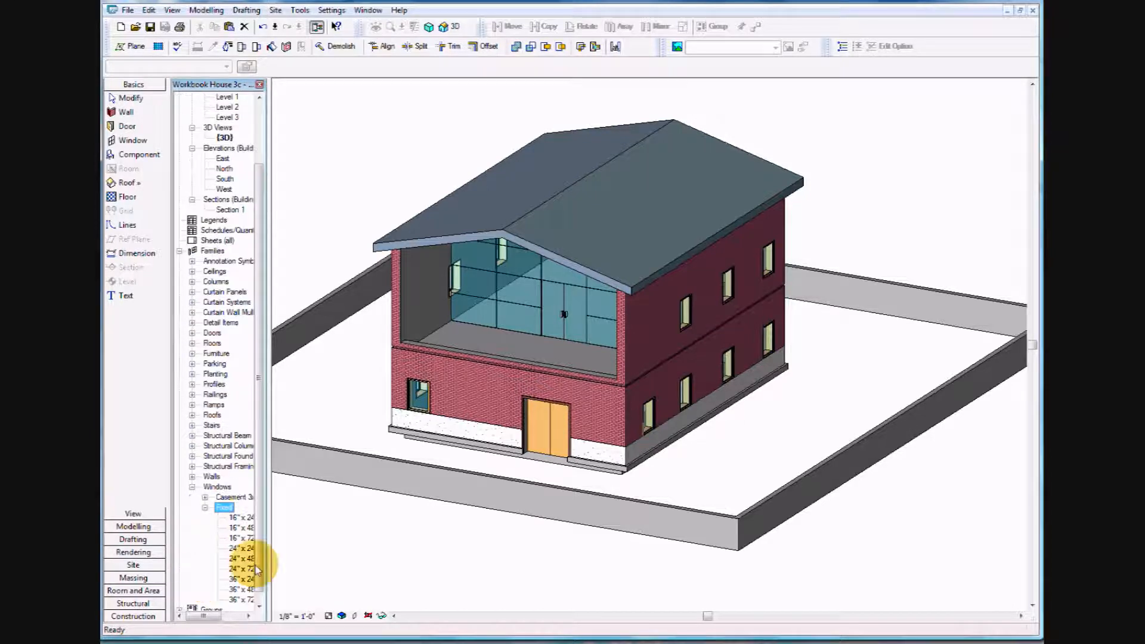
{"action": "left_click_drag", "start_coordinate": [269, 544], "coordinate": [294, 550]}
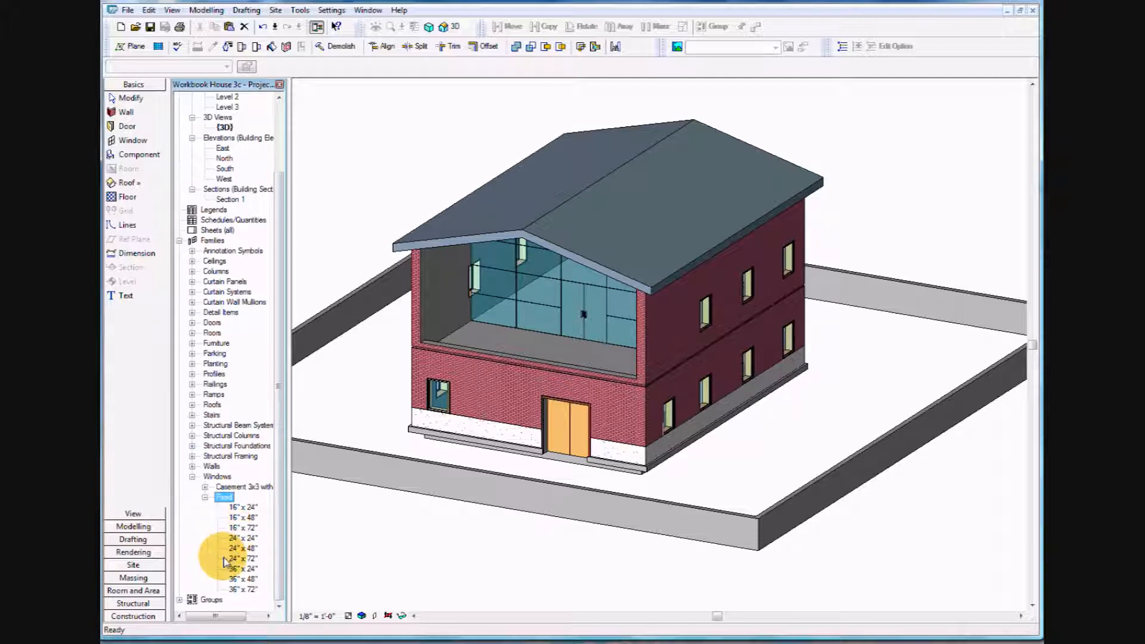
{"action": "left_click", "coordinate": [237, 580]}
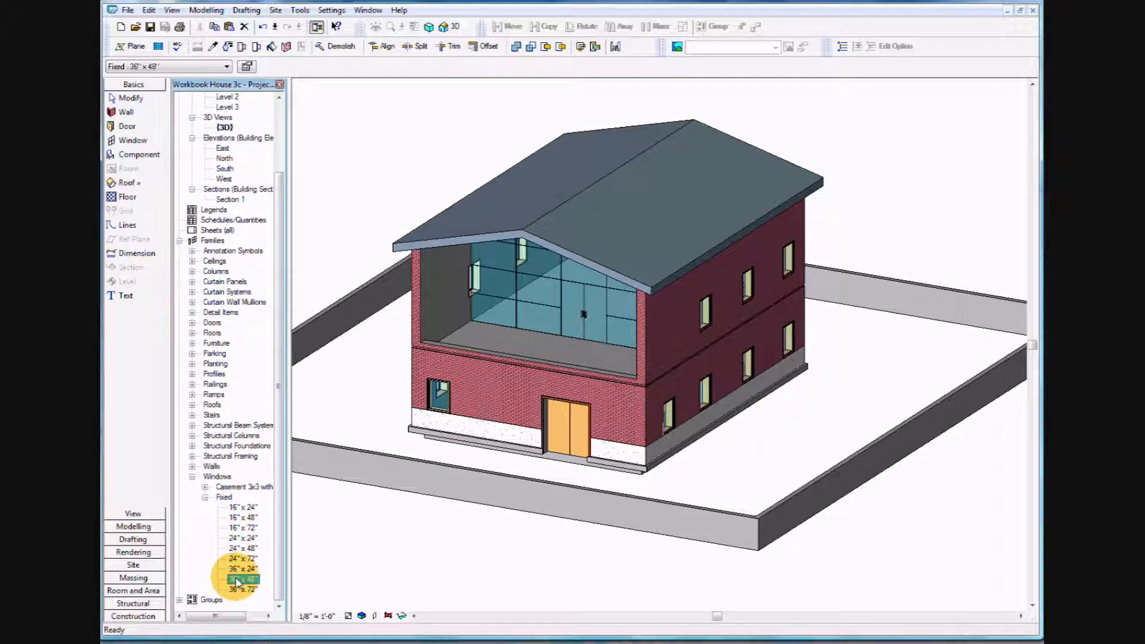
{"action": "right_click", "coordinate": [237, 579]}
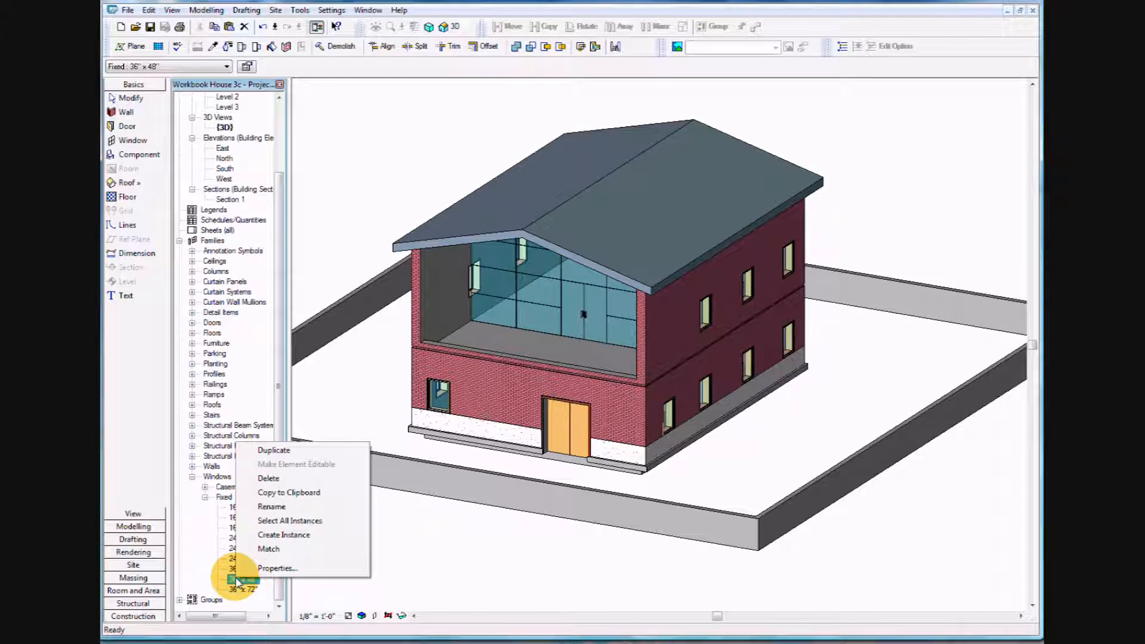
{"action": "left_click", "coordinate": [291, 520]}
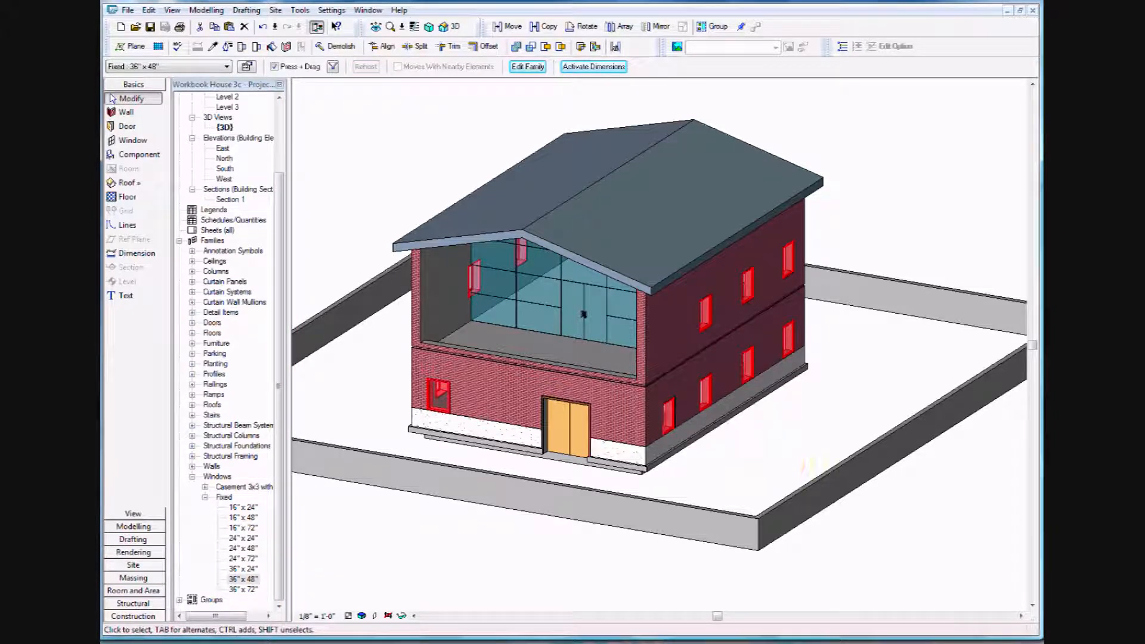
- Open the Fixed window family for editing
{"action": "left_click", "coordinate": [537, 67]}
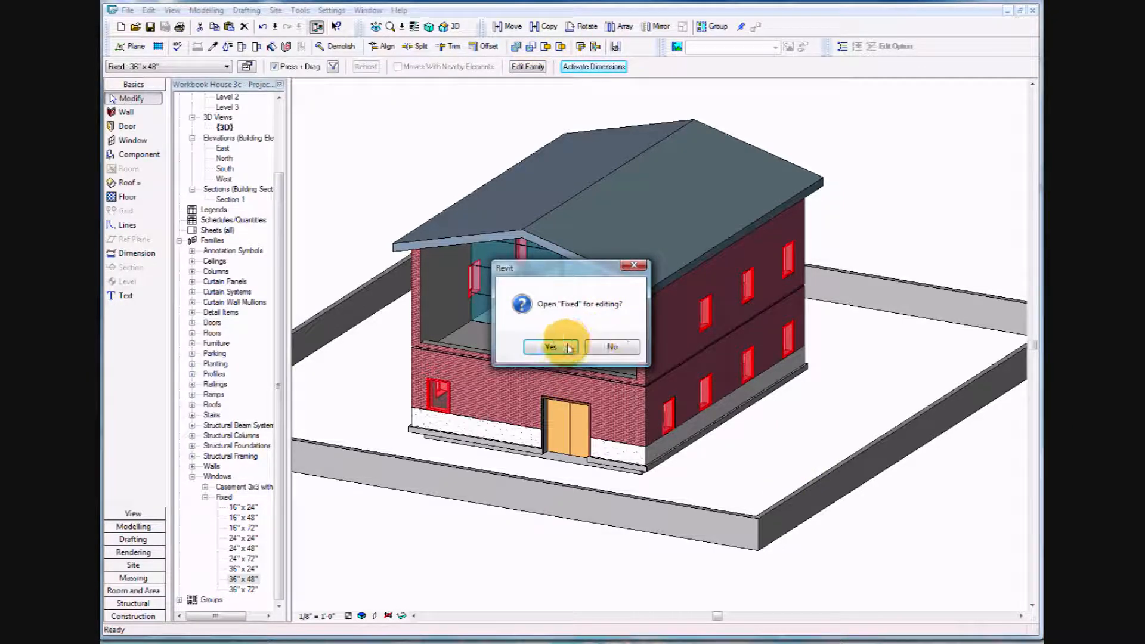
{"action": "left_click", "coordinate": [554, 349]}
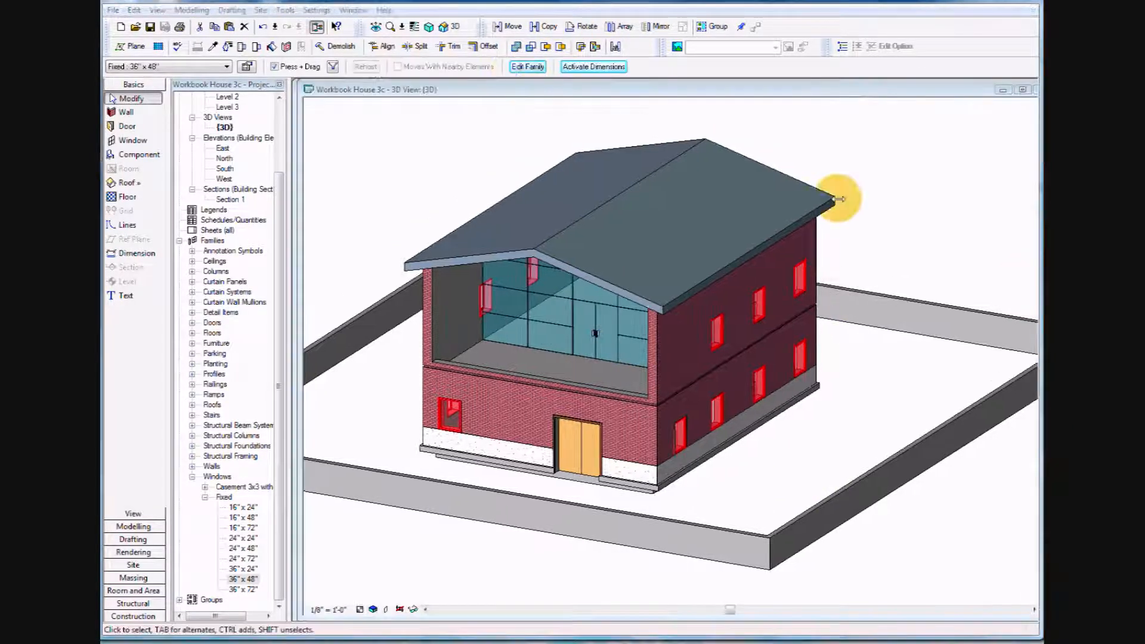
- Change the selected windows to the Casement 3x3 with Trim 36" x 48" type and open their element properties
{"action": "left_click", "coordinate": [227, 67]}
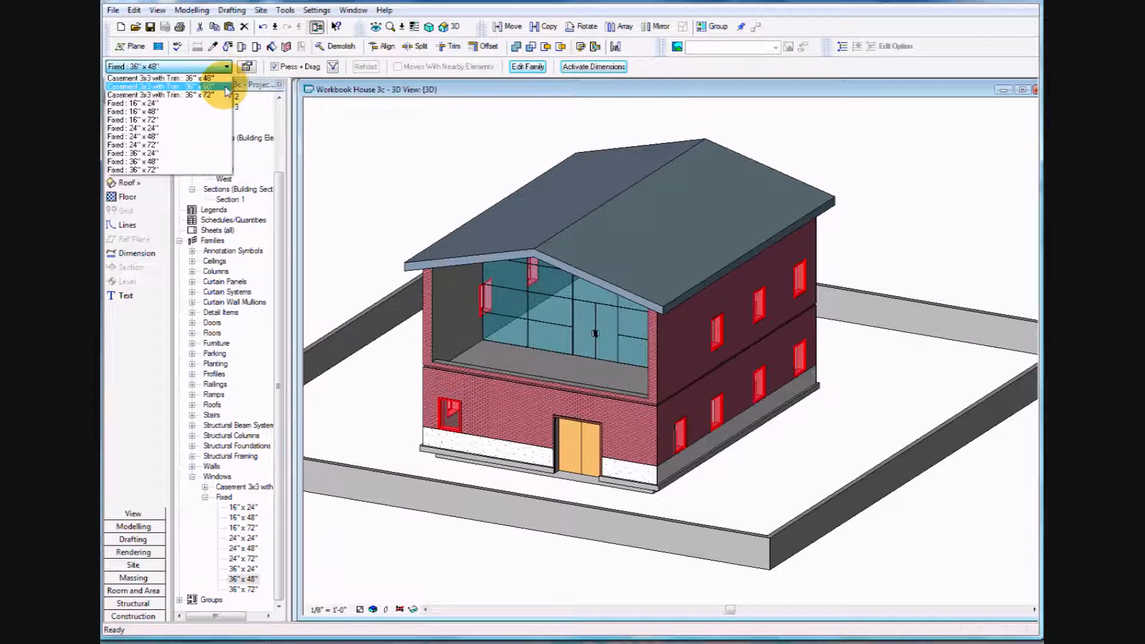
{"action": "left_click", "coordinate": [202, 81]}
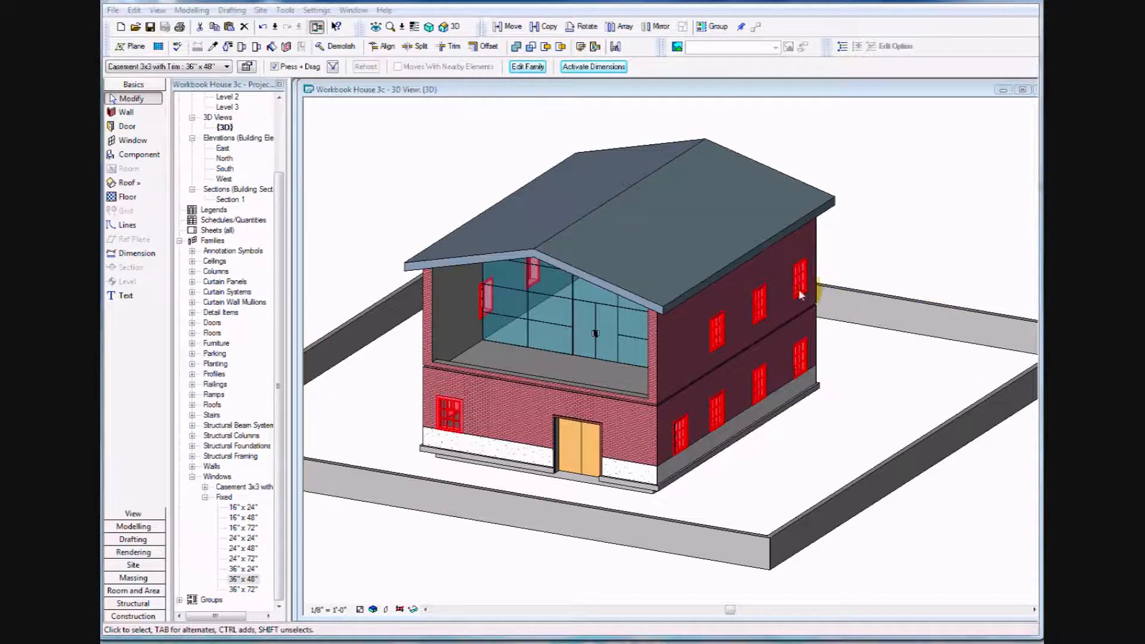
{"action": "right_click", "coordinate": [839, 256]}
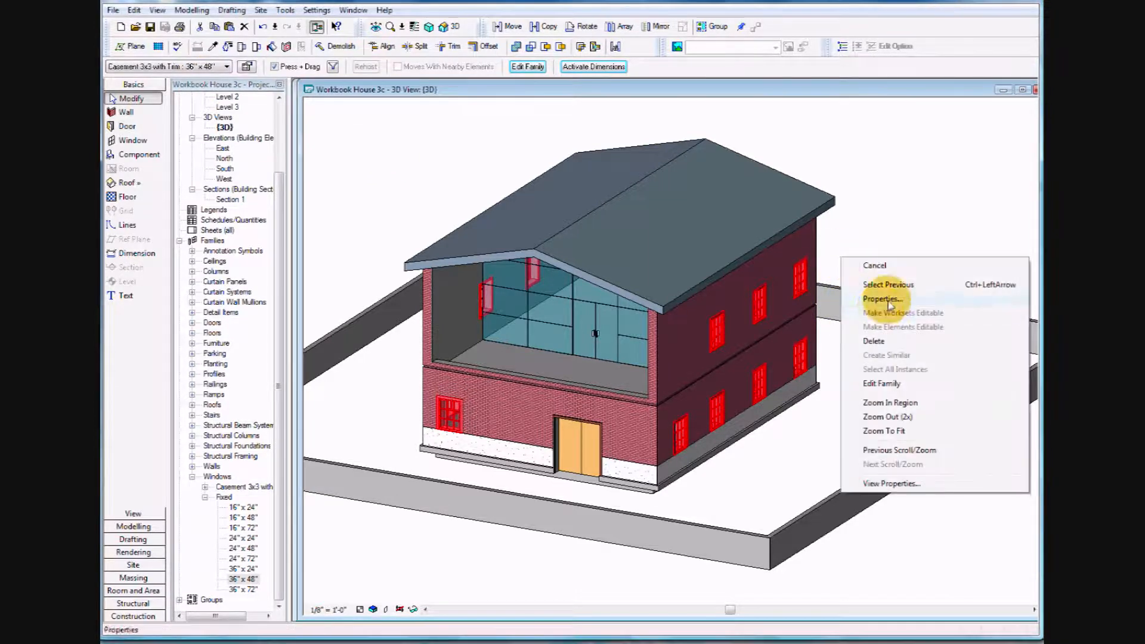
{"action": "left_click", "coordinate": [889, 300]}
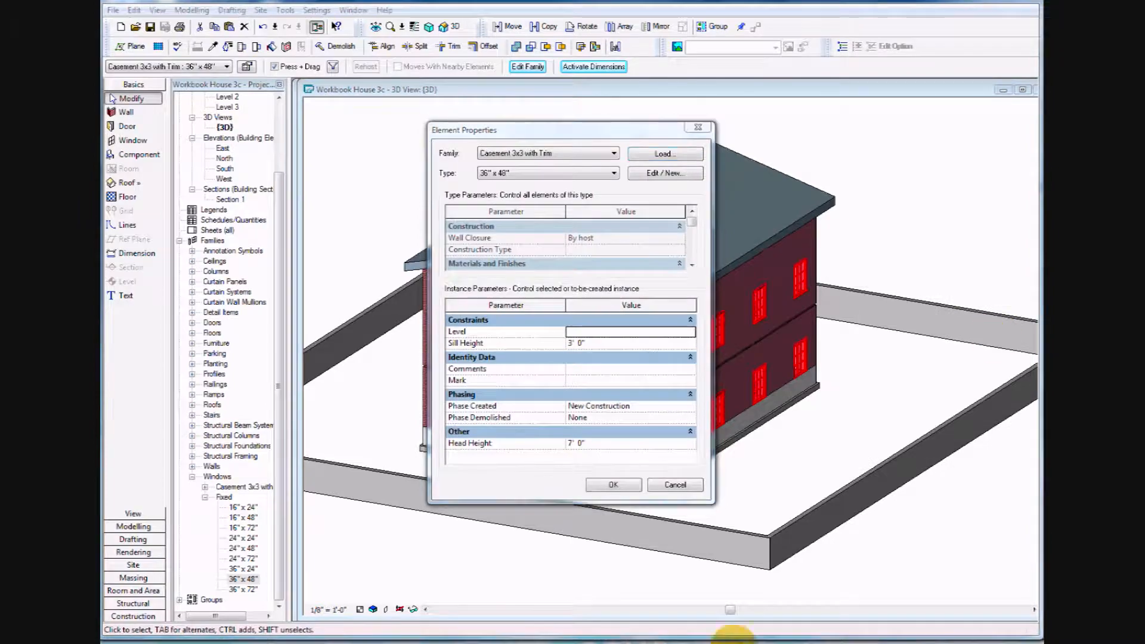
- Switch to the PDF workbook, read the instructions for duplicating the window type and changing its width, and return to the Revit model
{"action": "left_click", "coordinate": [674, 639]}
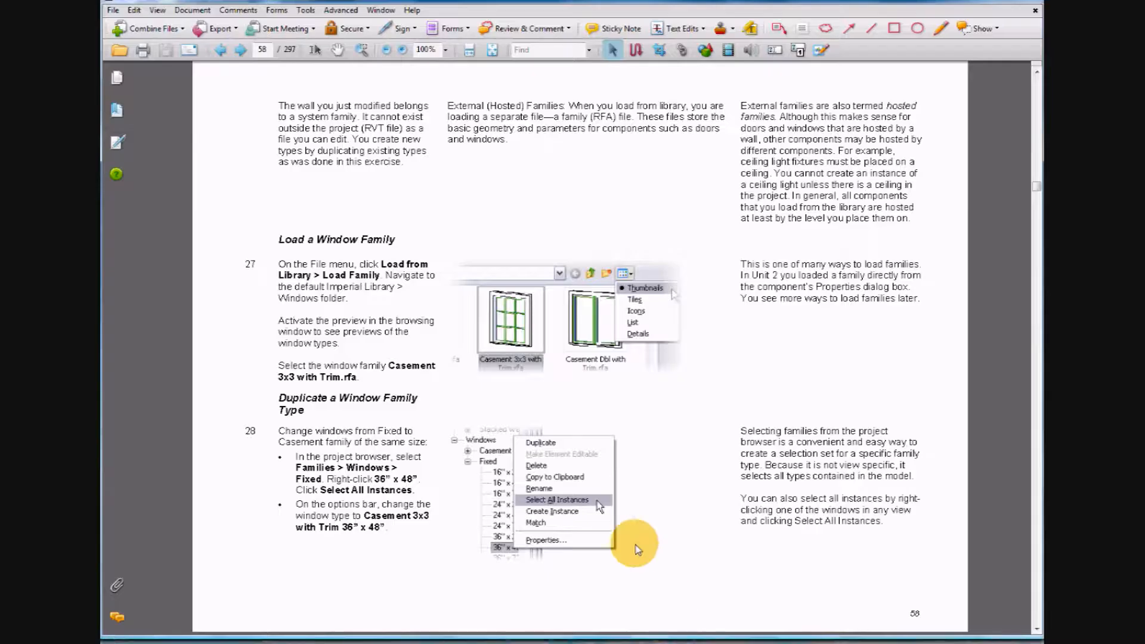
{"action": "scroll", "coordinate": [634, 549], "scroll_direction": "down", "scroll_amount": 2}
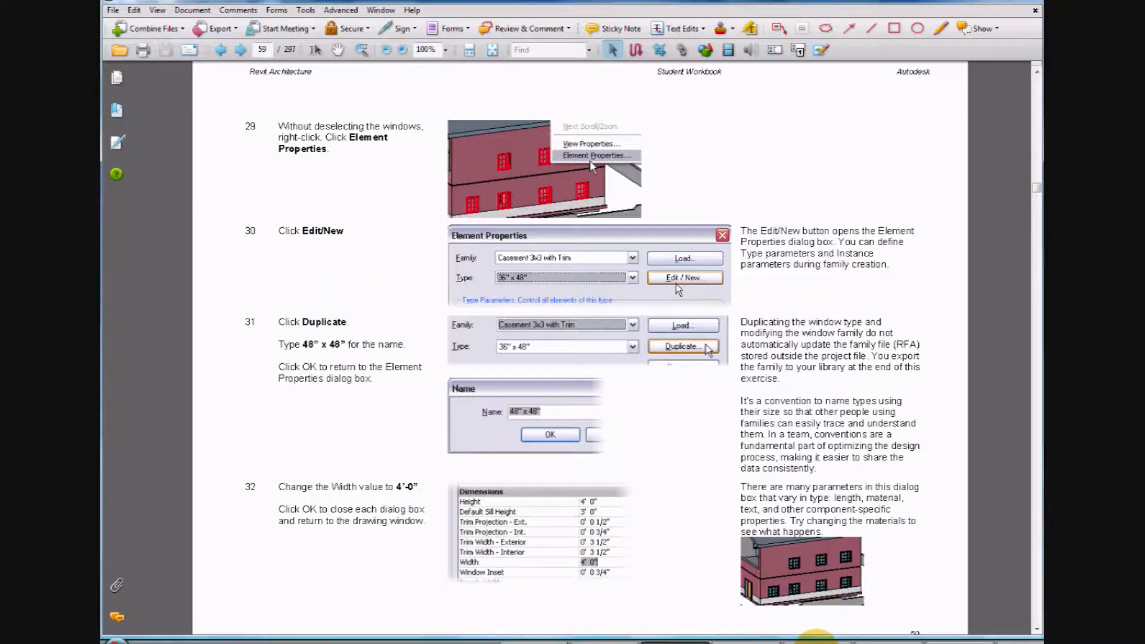
{"action": "left_click", "coordinate": [815, 643]}
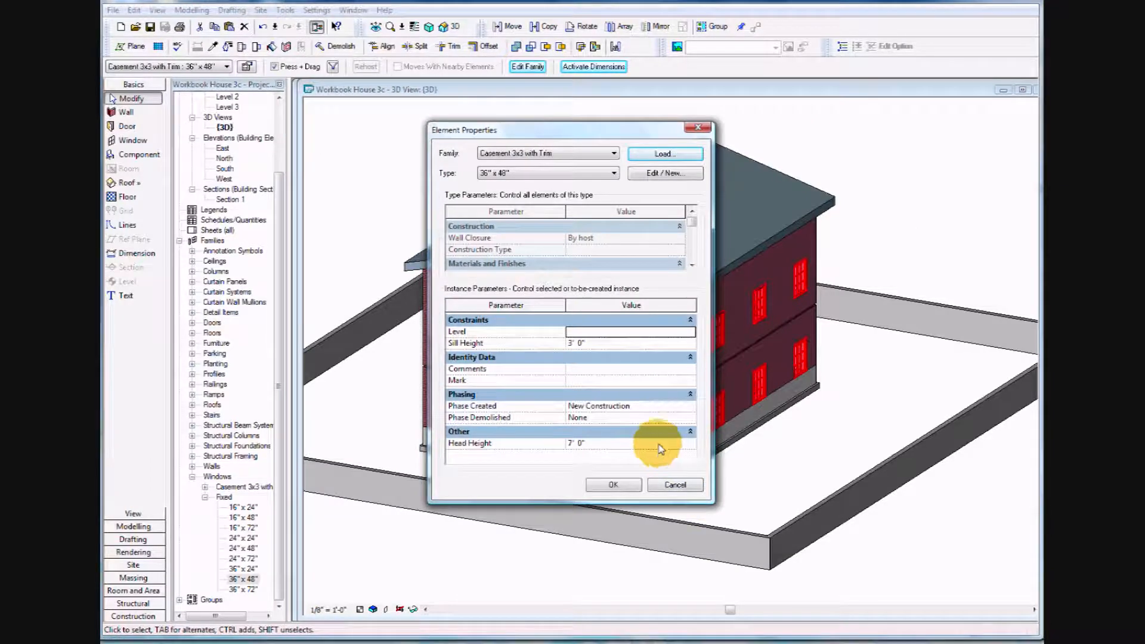
- Duplicate the Casement 3x3 with Trim 36" x 48" window type under the name 48" x 48"
{"action": "left_click", "coordinate": [677, 176]}
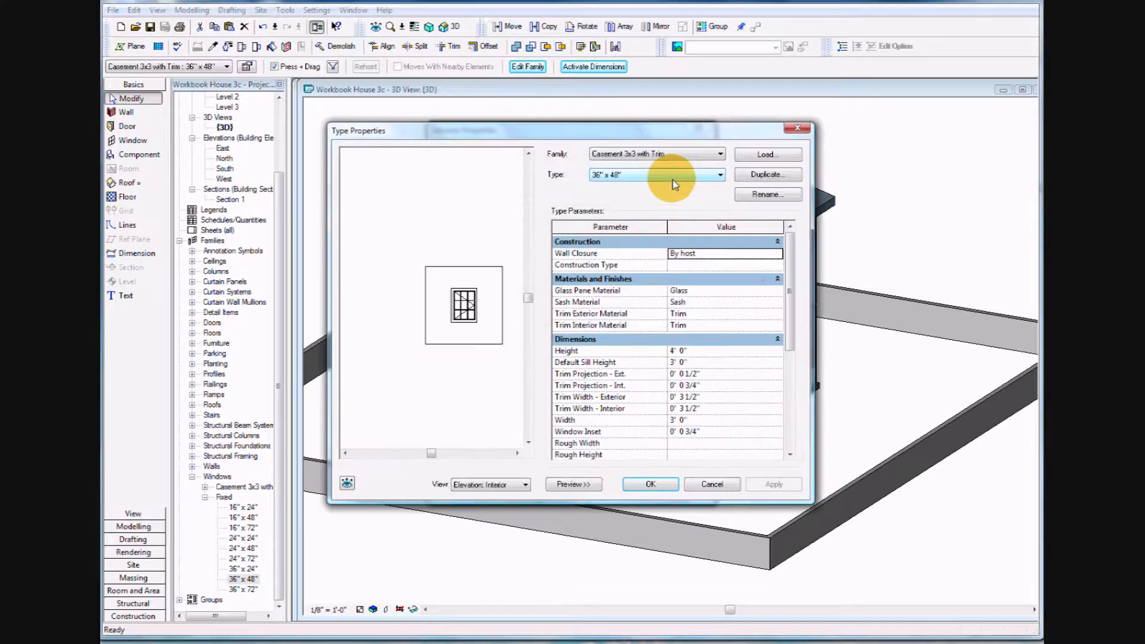
{"action": "left_click", "coordinate": [761, 176]}
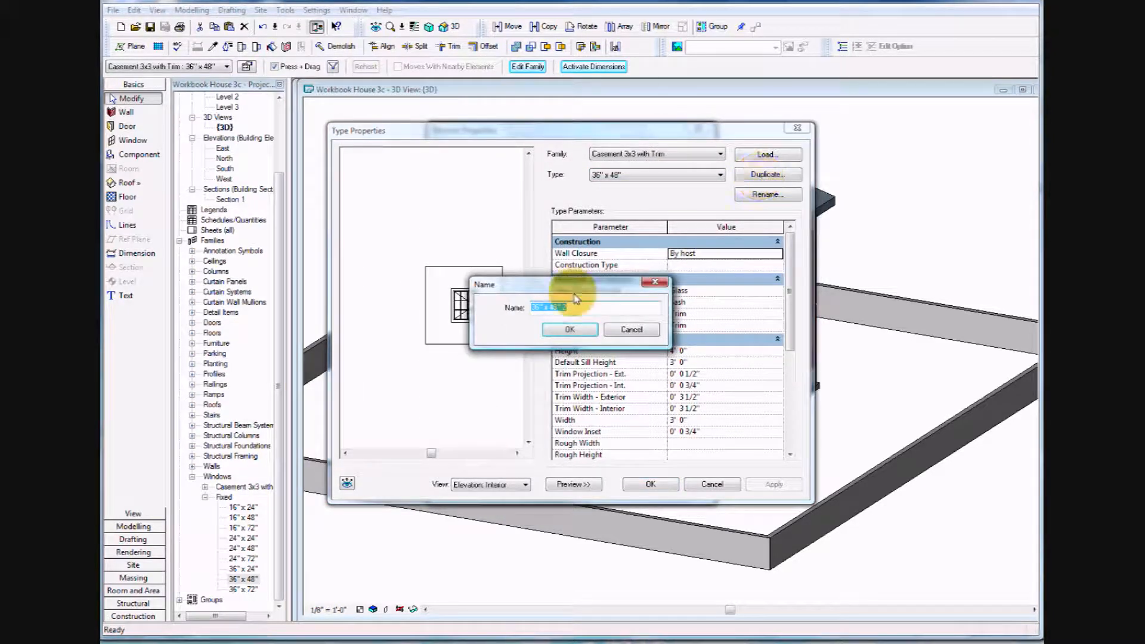
{"action": "left_click", "coordinate": [561, 307]}
{"action": "left_click_drag", "start_coordinate": [540, 307], "coordinate": [525, 305]}
{"action": "type", "text": "4"}
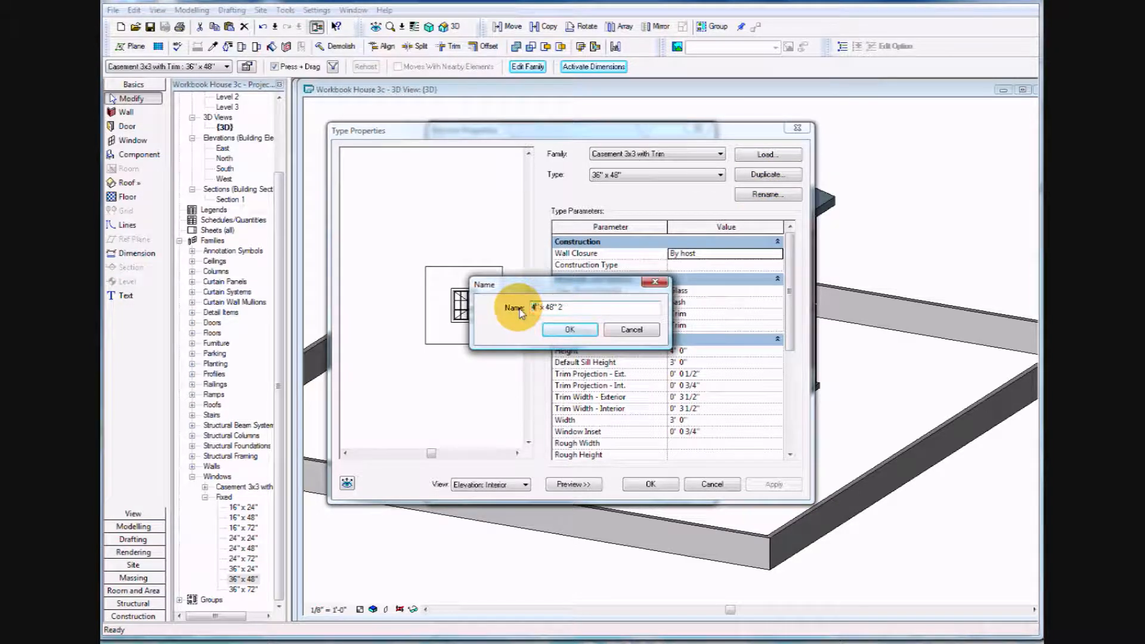
{"action": "type", "text": "8"}
{"action": "left_click_drag", "start_coordinate": [570, 308], "coordinate": [562, 310]}
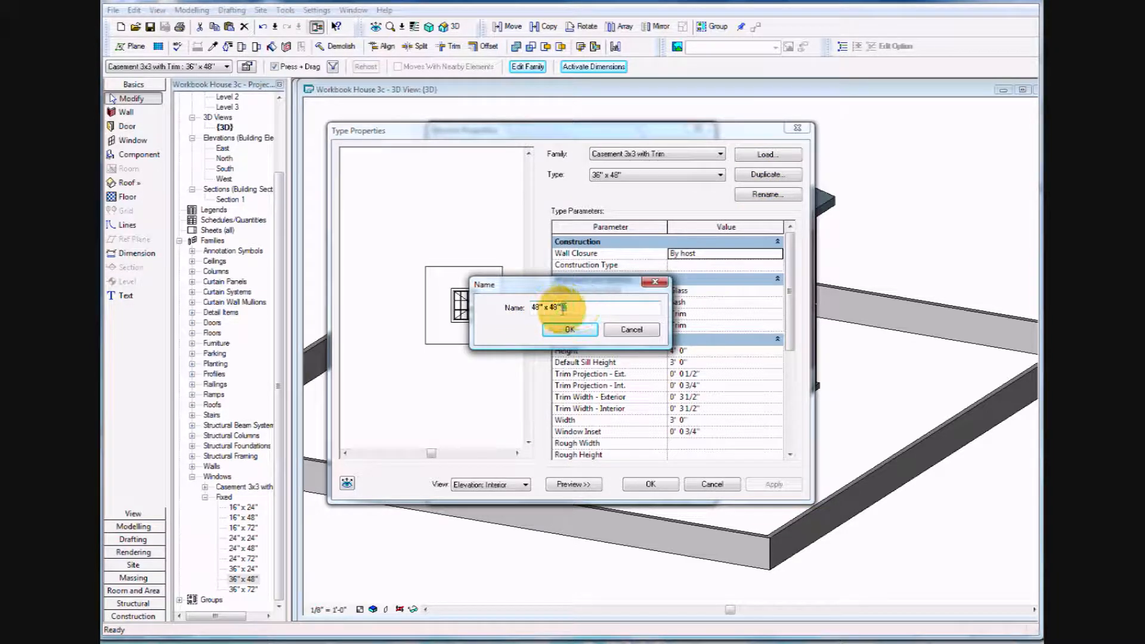
{"action": "key", "text": "BackSpace"}
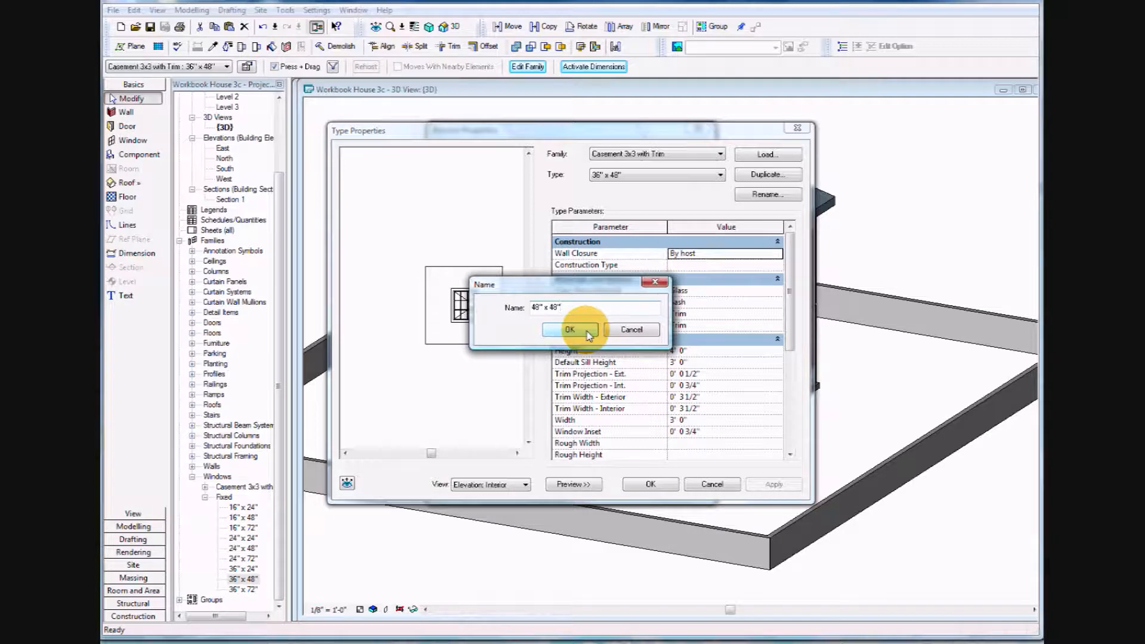
{"action": "left_click", "coordinate": [587, 331]}
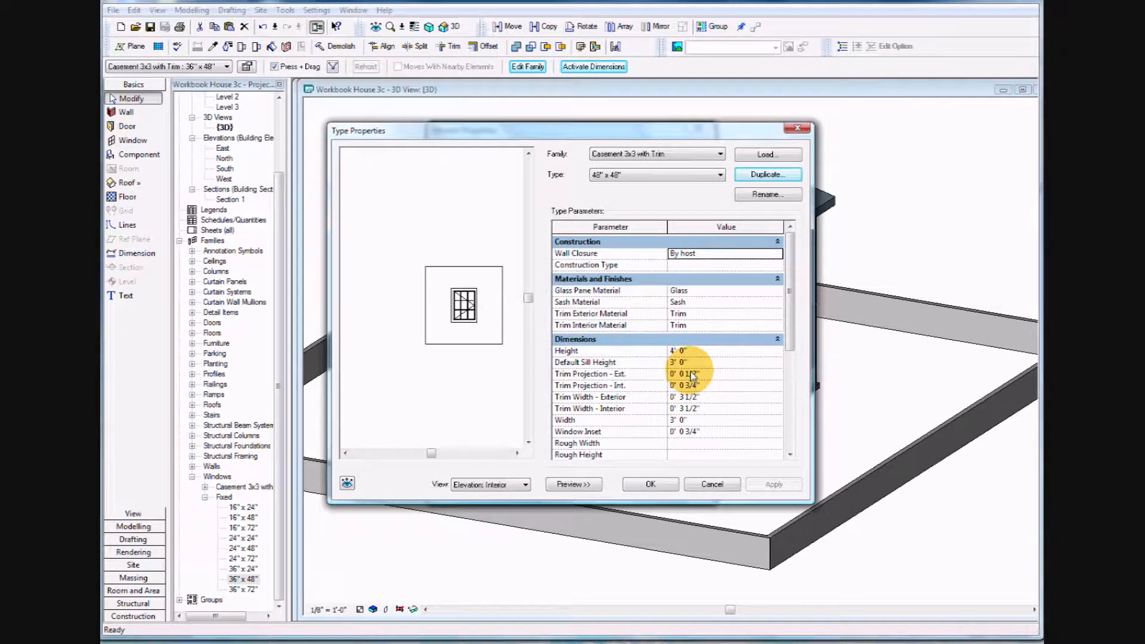
- Set the Width of the 48" x 48" window type to 4' 0" and apply it to the selected windows
{"action": "left_click", "coordinate": [681, 421]}
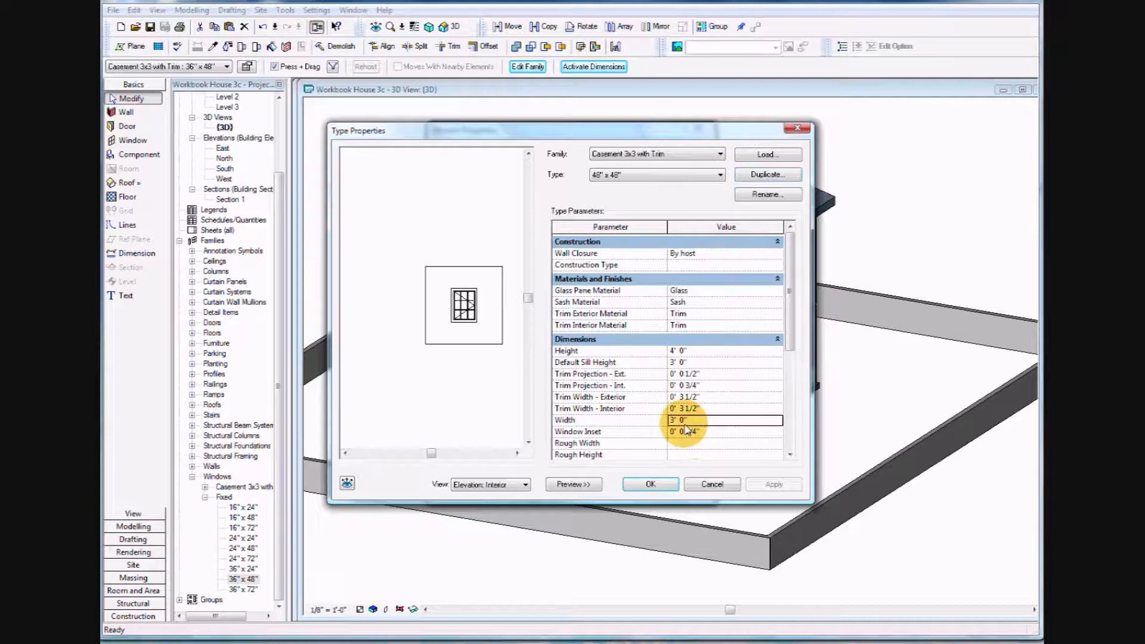
{"action": "double_click", "coordinate": [666, 420]}
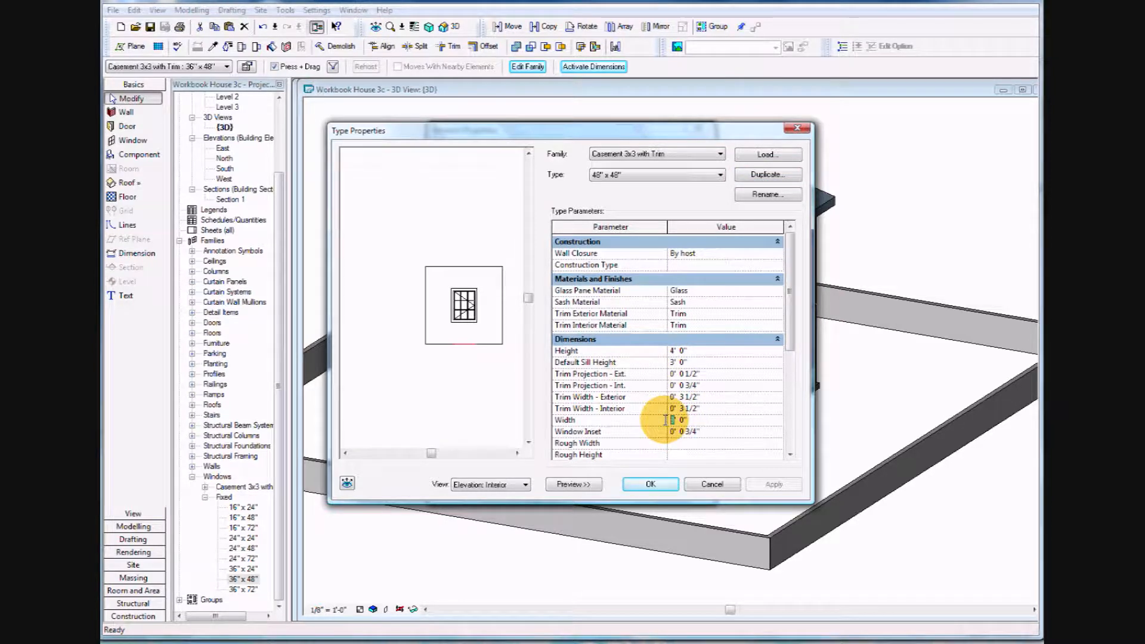
{"action": "type", "text": "4"}
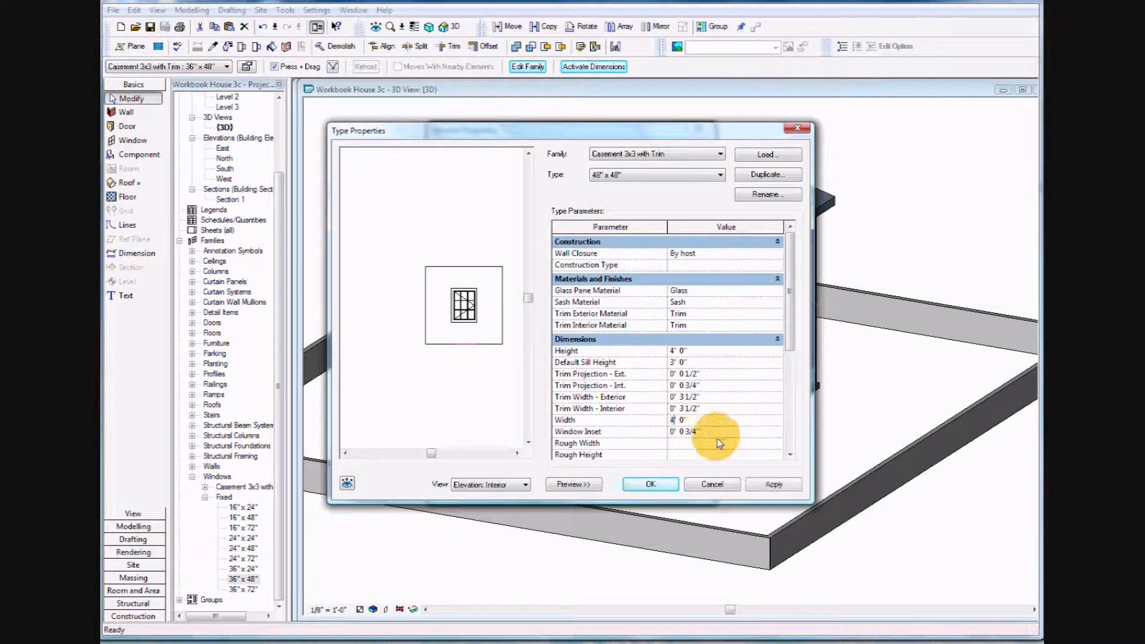
{"action": "left_click", "coordinate": [651, 477]}
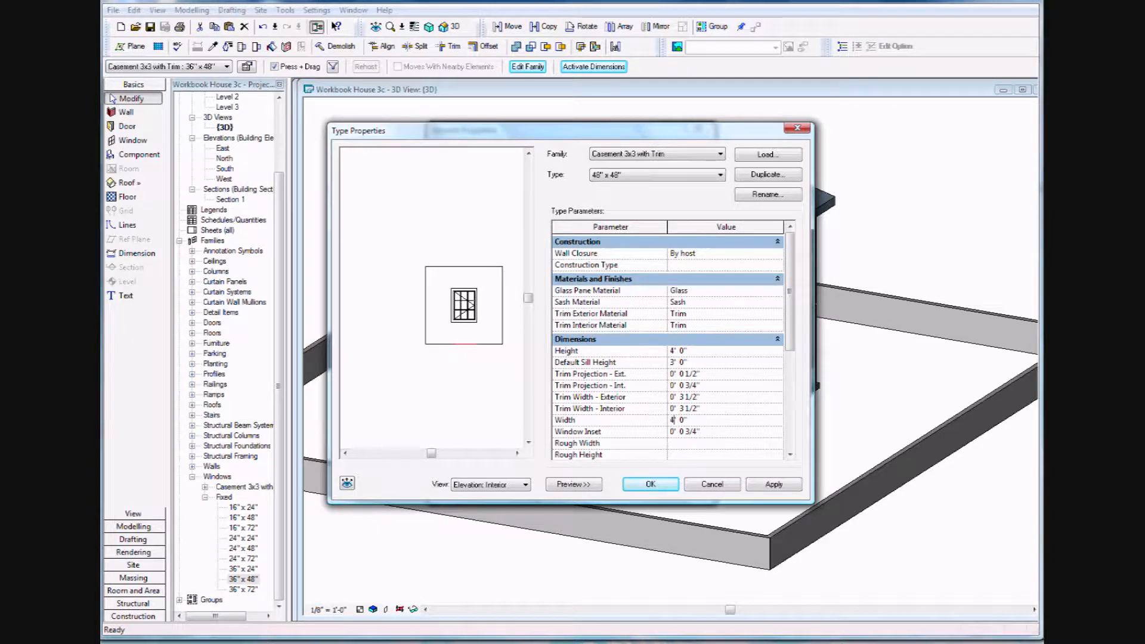
{"action": "left_click", "coordinate": [665, 488]}
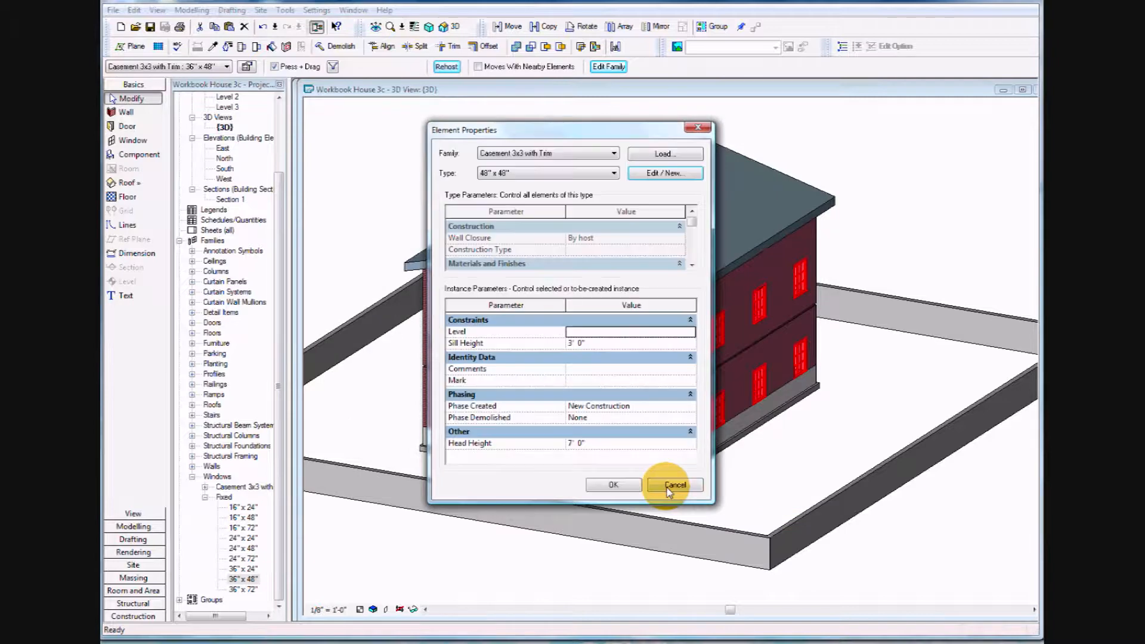
{"action": "left_click", "coordinate": [602, 486]}
{"action": "left_click", "coordinate": [263, 104]}
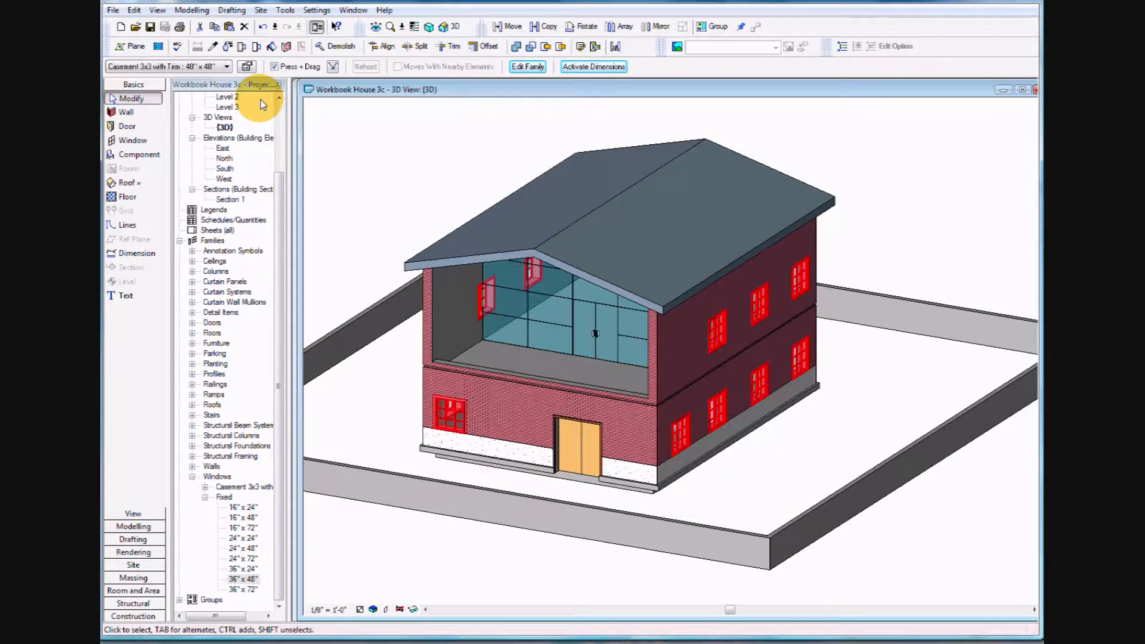
- Save the Casement 3x3 with Trim family to the Imperial Library as a family file, keeping the same name as the family
{"action": "left_click", "coordinate": [113, 11]}
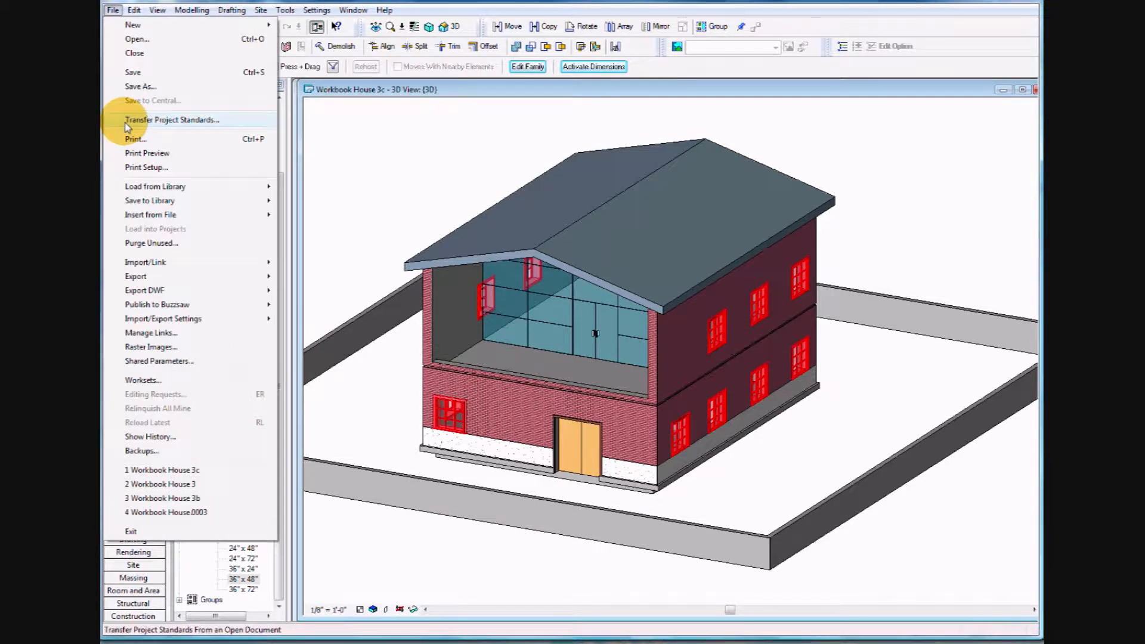
{"action": "mouse_move", "coordinate": [201, 203]}
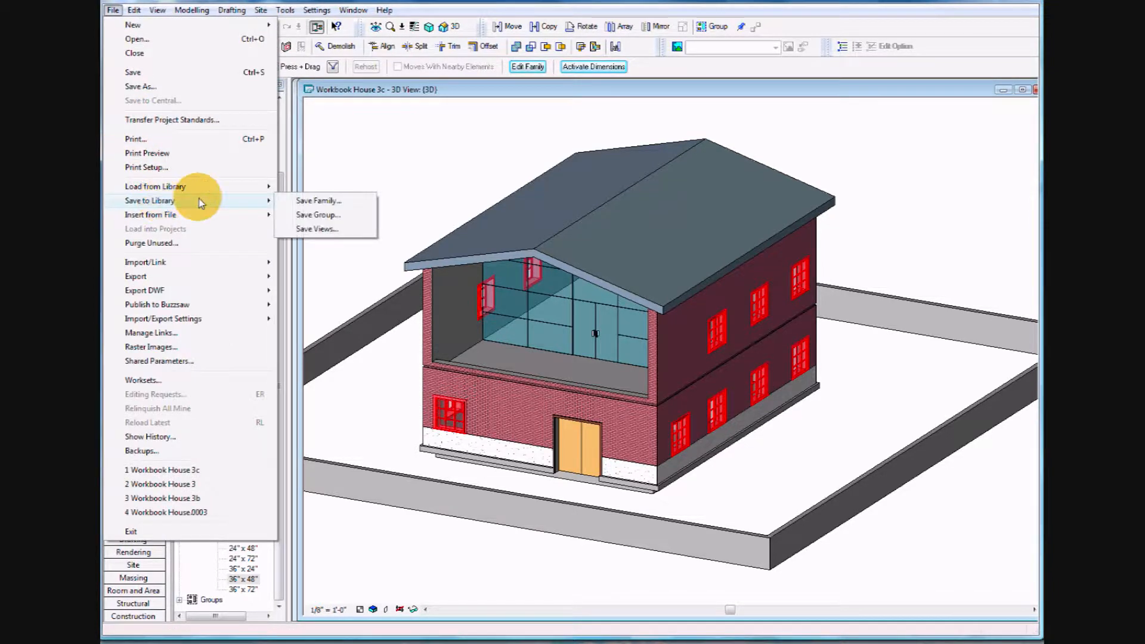
{"action": "left_click", "coordinate": [311, 202]}
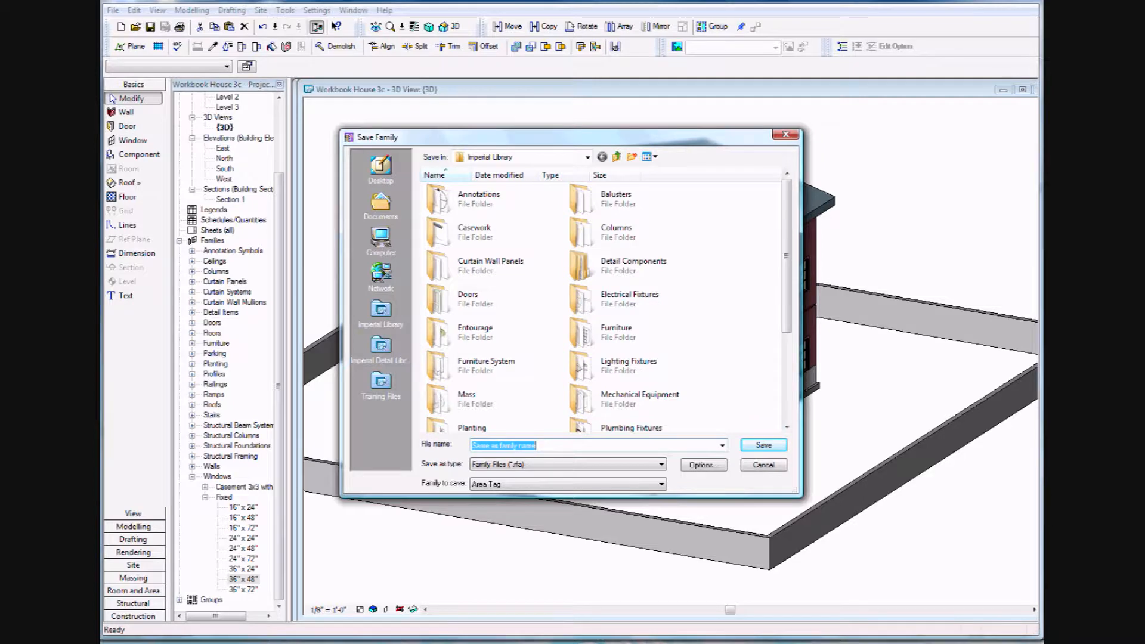
{"action": "left_click", "coordinate": [661, 484]}
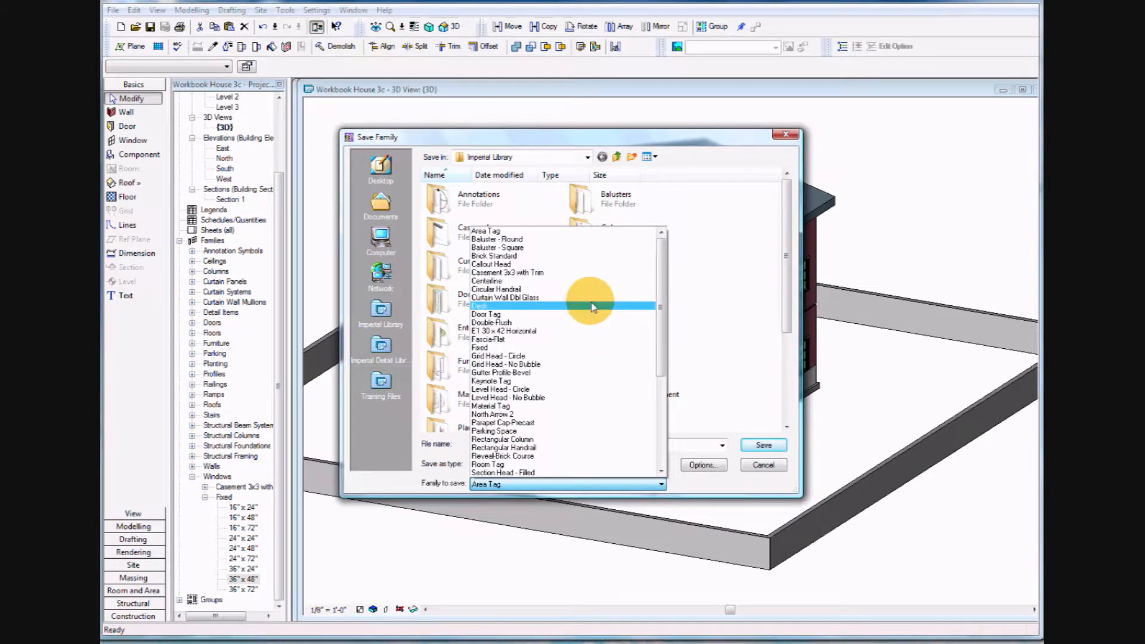
{"action": "left_click", "coordinate": [589, 273]}
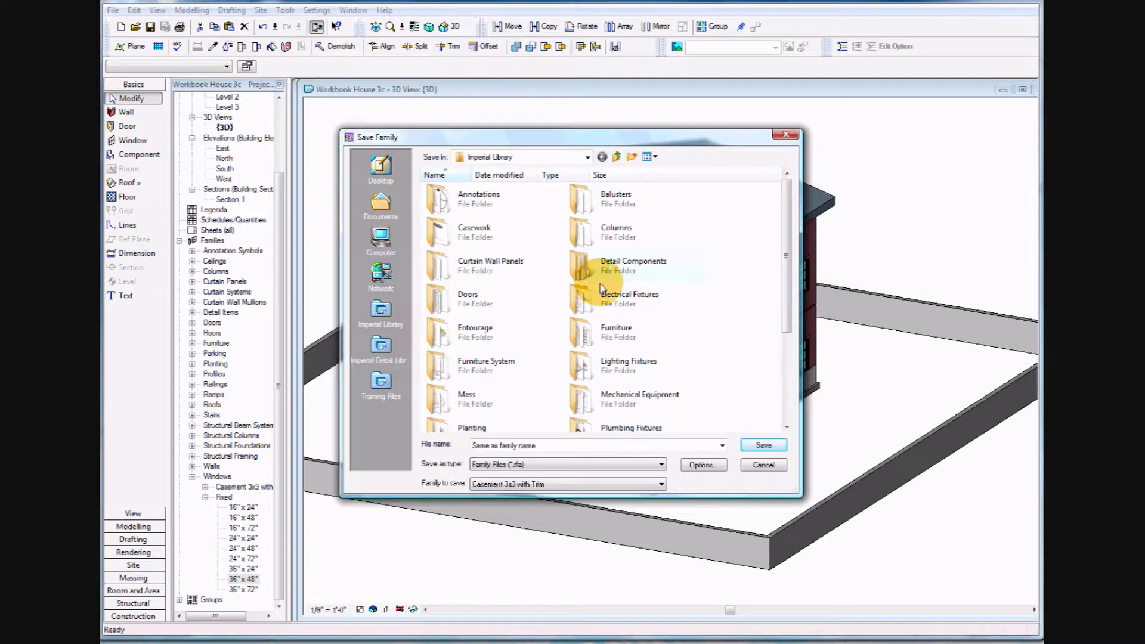
{"action": "left_click", "coordinate": [763, 446]}
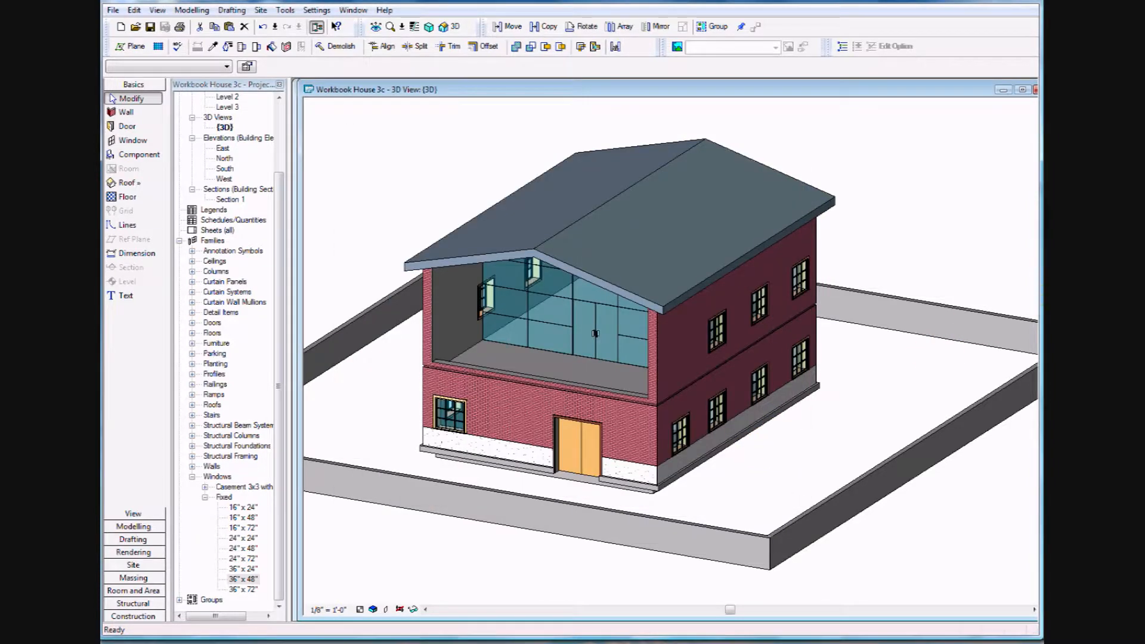
- Spin the 3D view of the house to examine the new casement windows in the exterior walls
{"action": "left_click", "coordinate": [457, 48]}
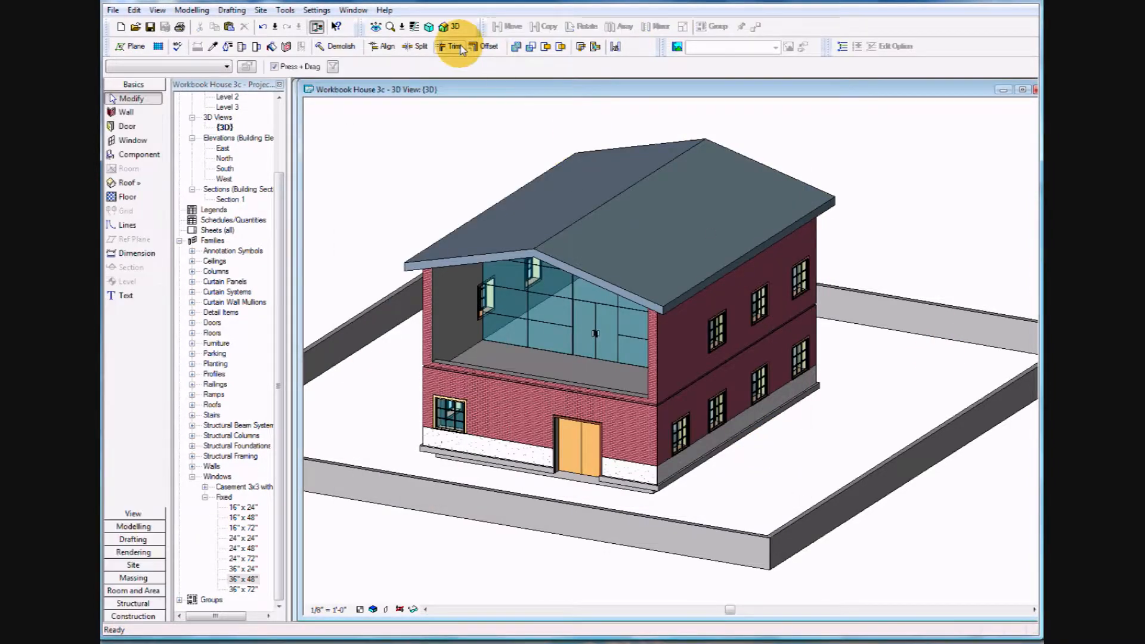
{"action": "left_click", "coordinate": [376, 26]}
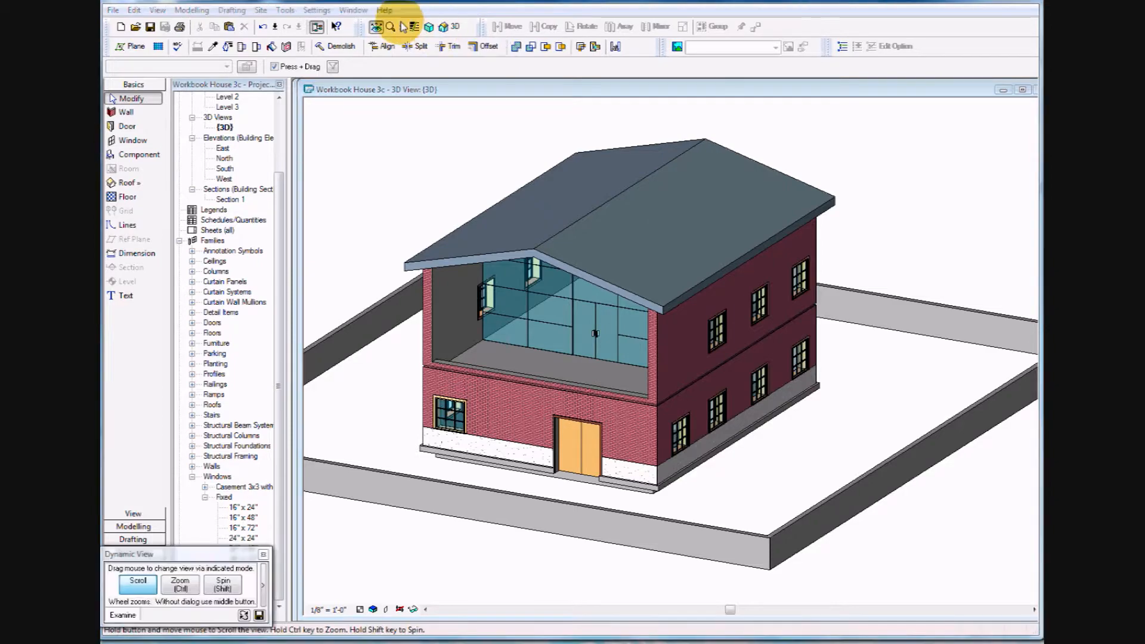
{"action": "left_click", "coordinate": [222, 584]}
{"action": "left_click_drag", "start_coordinate": [559, 401], "coordinate": [662, 351]}
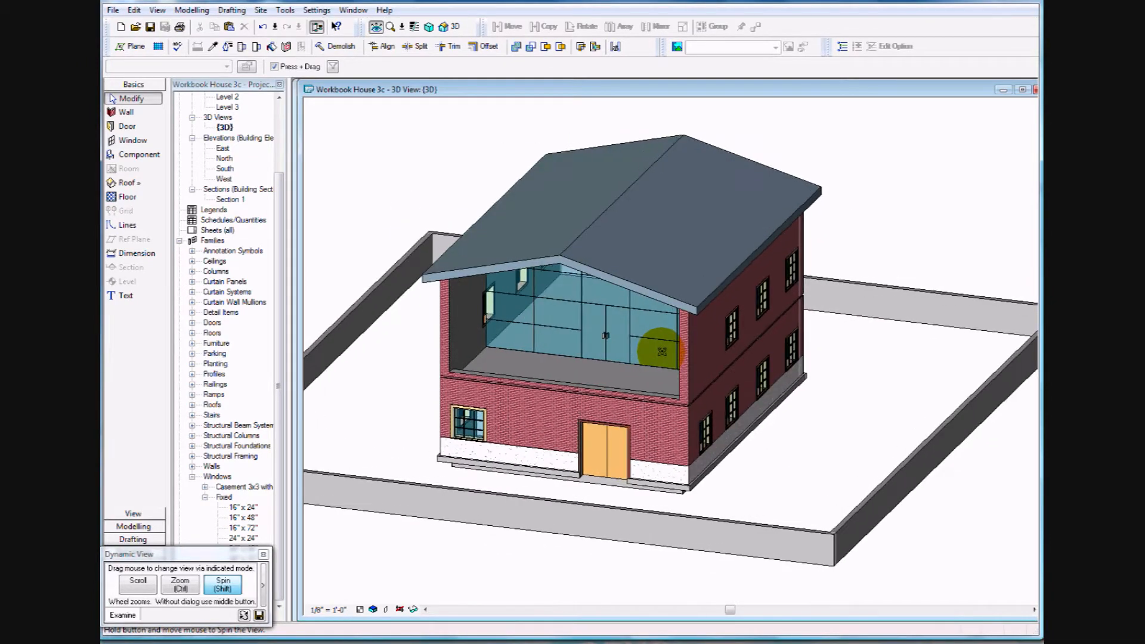